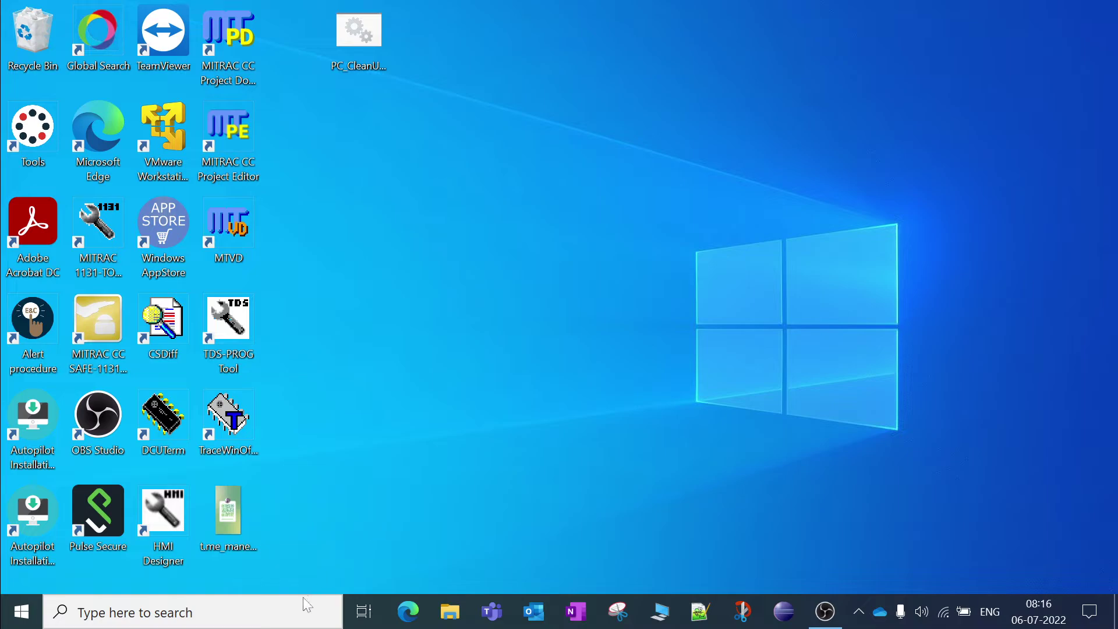
# - Open Programs and Features in the Windows Control Panel
pyautogui.click(288, 617)
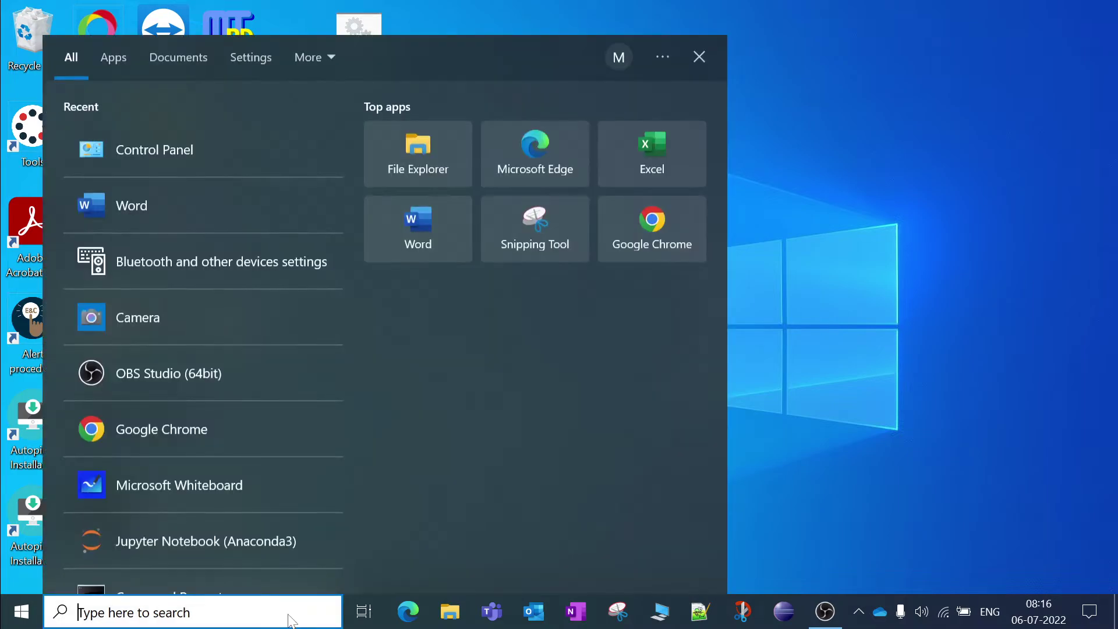
pyautogui.write('control')
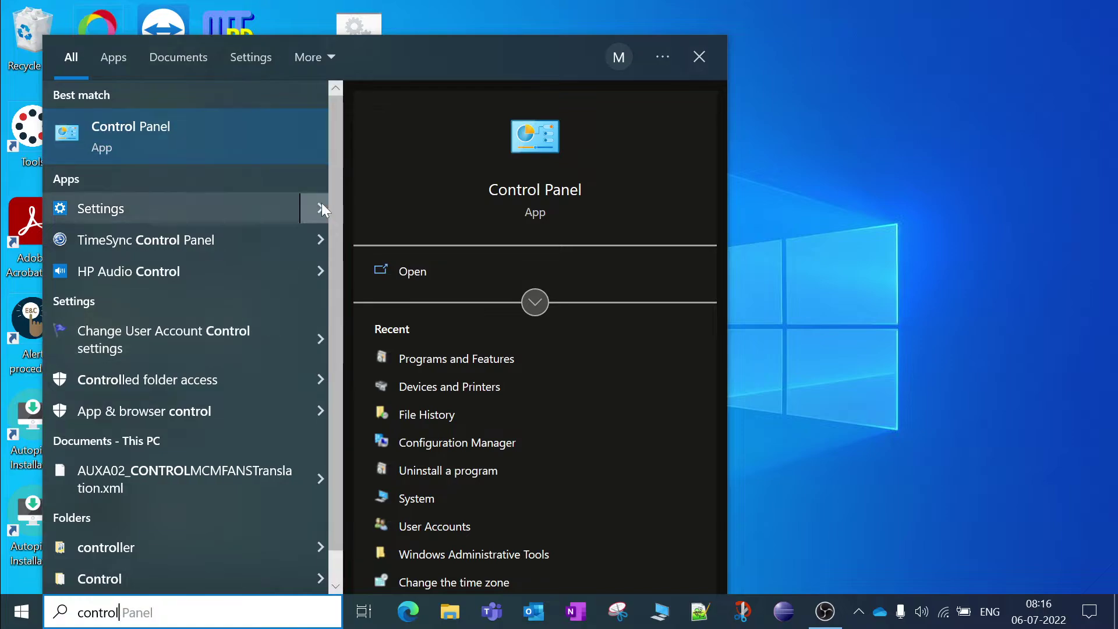
pyautogui.click(186, 127)
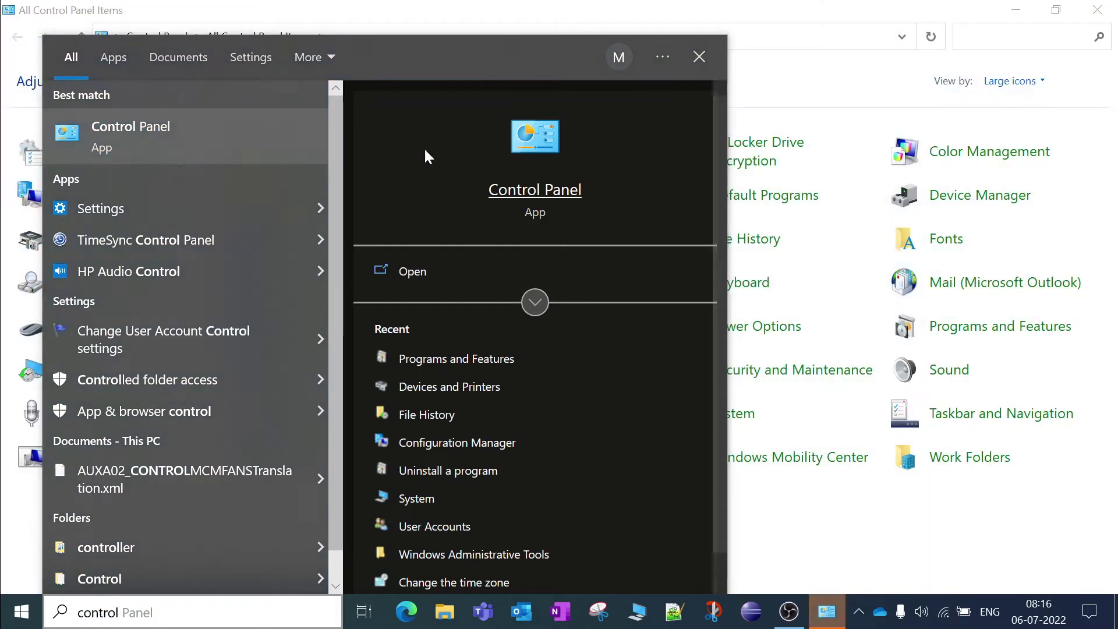
pyautogui.click(699, 57)
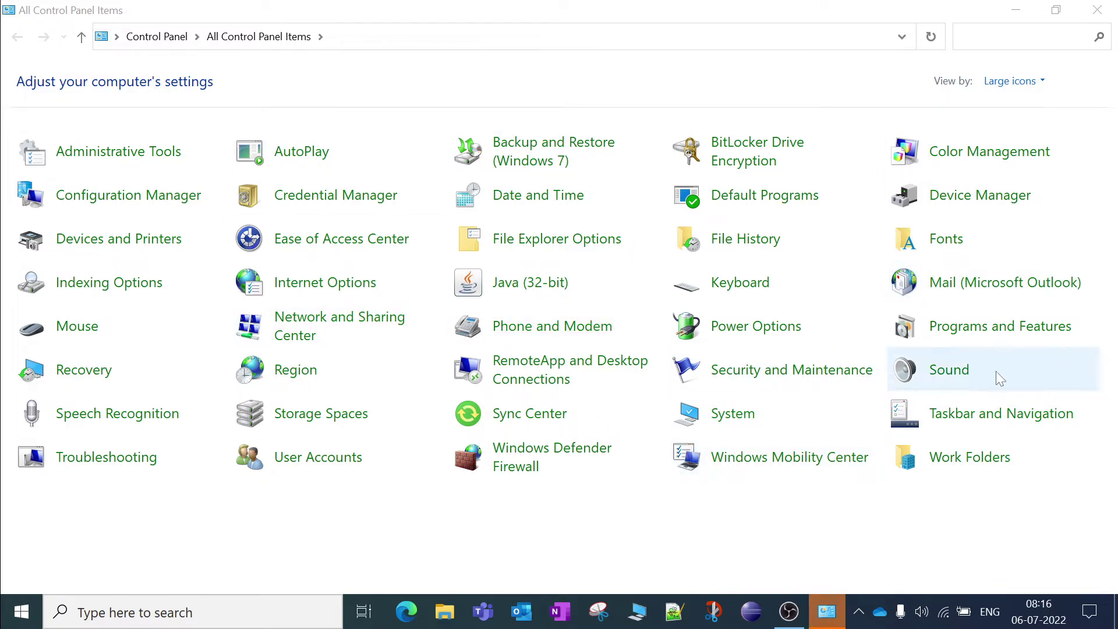
pyautogui.click(1032, 337)
pyautogui.click(1032, 337)
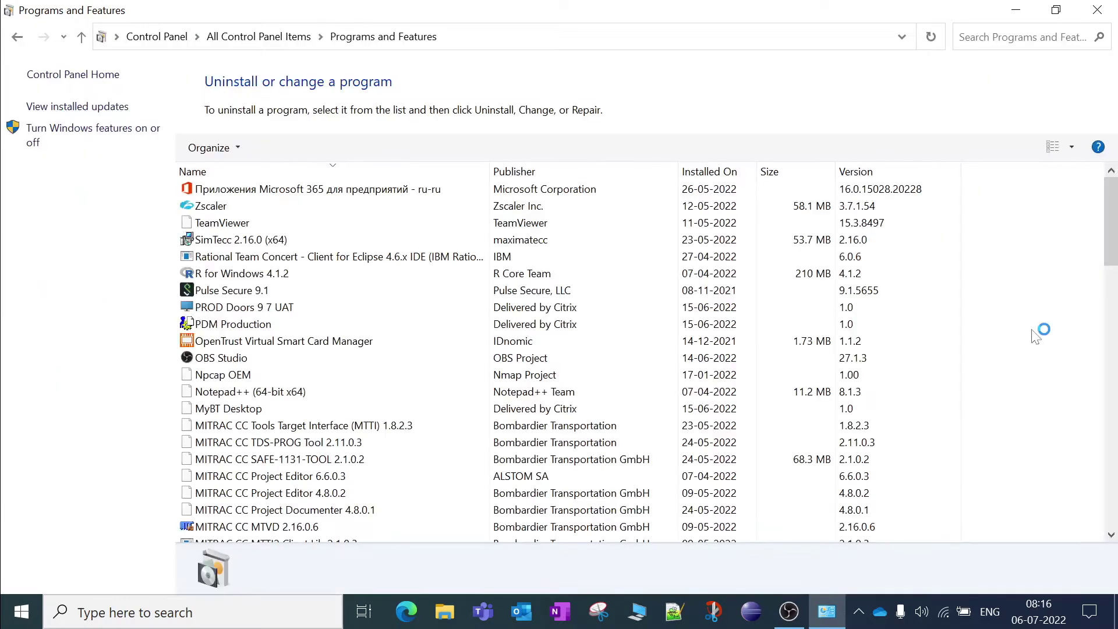
# - Sort the installed programs by installation date, and return to sorting them by name
pyautogui.scroll(-6, 311, 294)
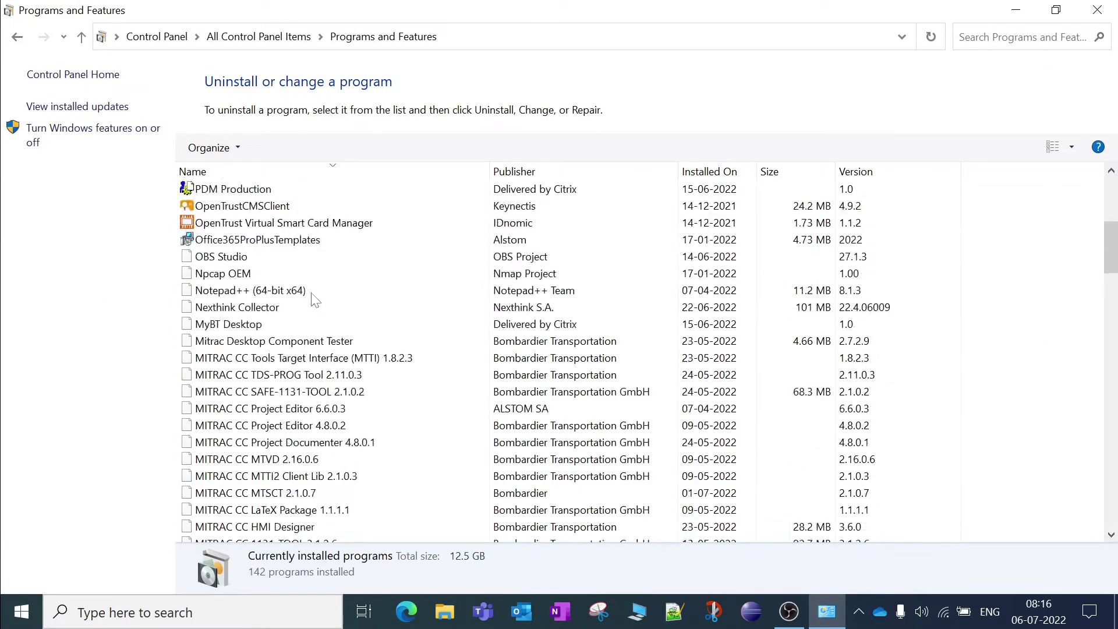
pyautogui.scroll(6, 313, 294)
pyautogui.click(699, 177)
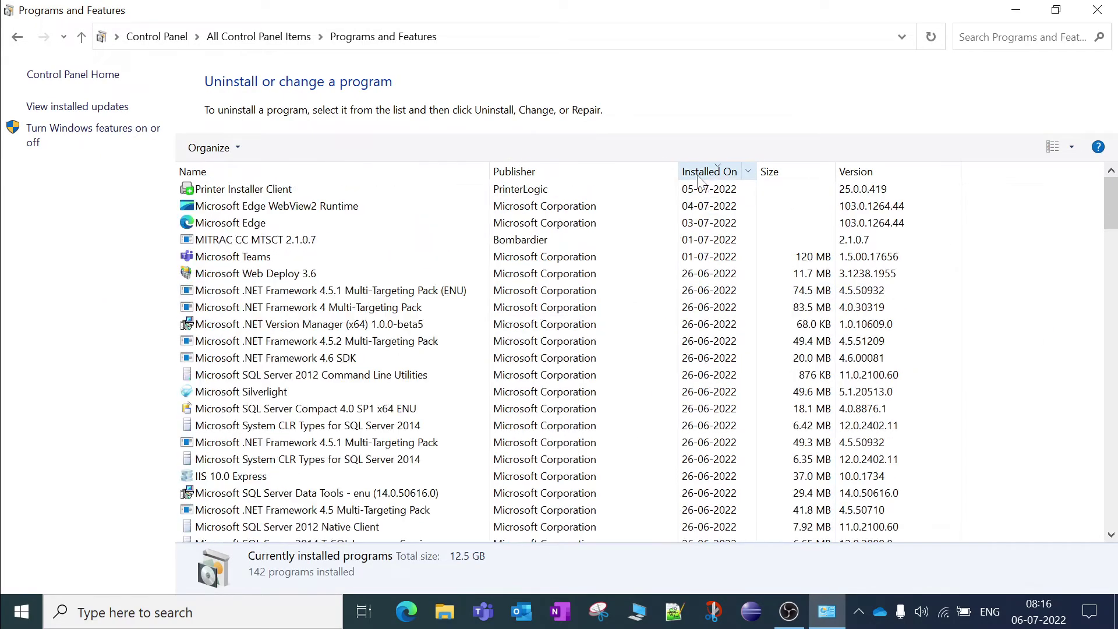
pyautogui.click(261, 172)
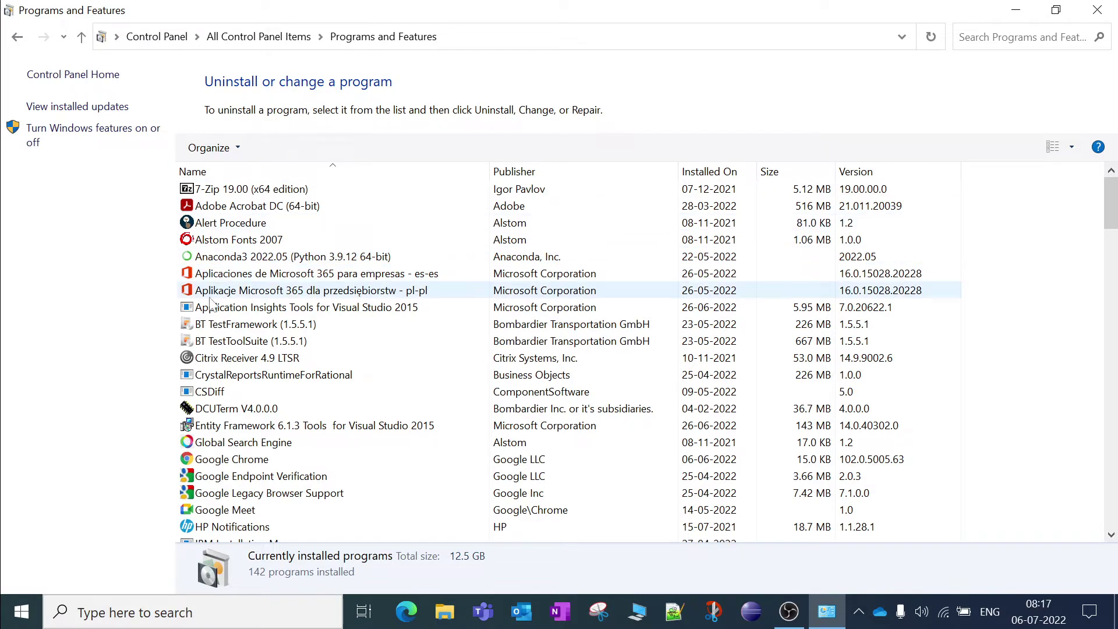
# - Show the uninstall option for DCUTerm V4.0.0.0, dismiss it without uninstalling, and refresh the program list
pyautogui.click(285, 412)
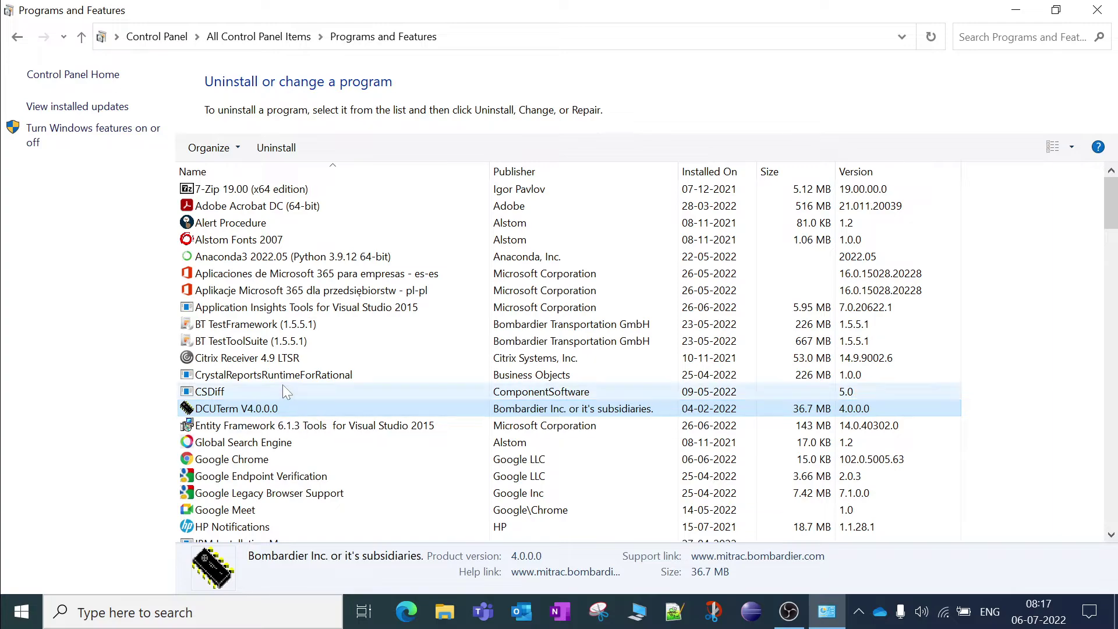
pyautogui.rightClick(267, 411)
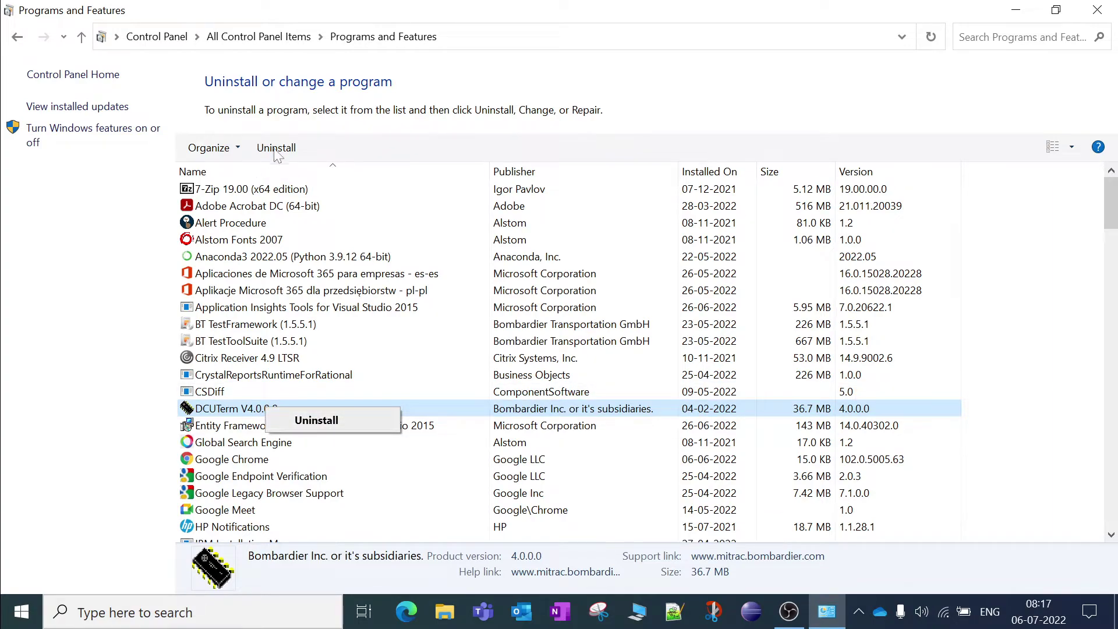
pyautogui.click(356, 144)
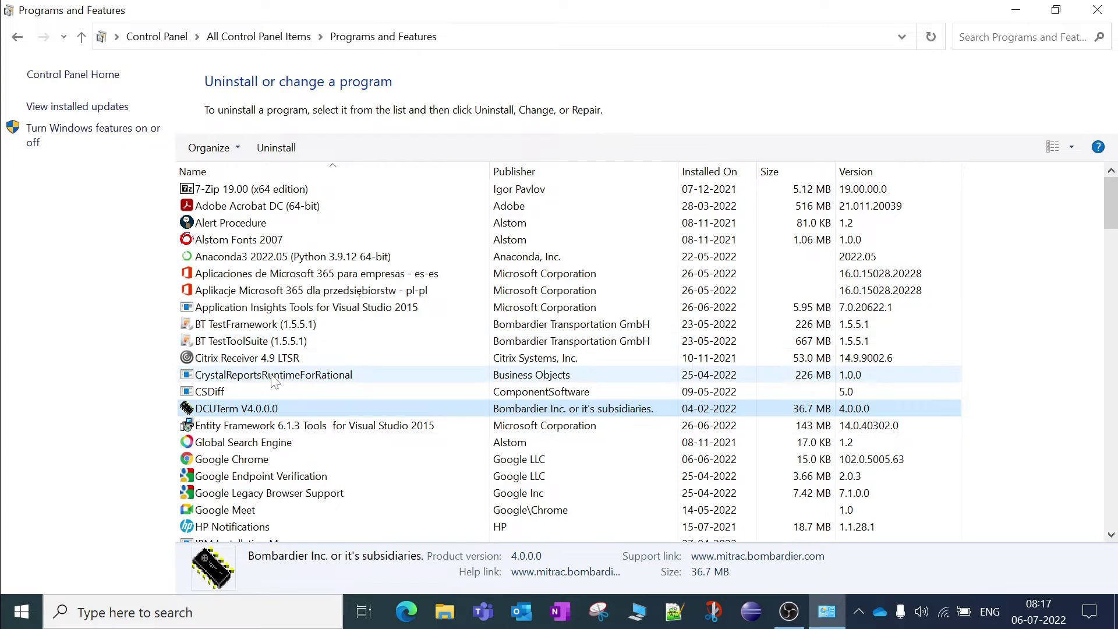
pyautogui.click(931, 37)
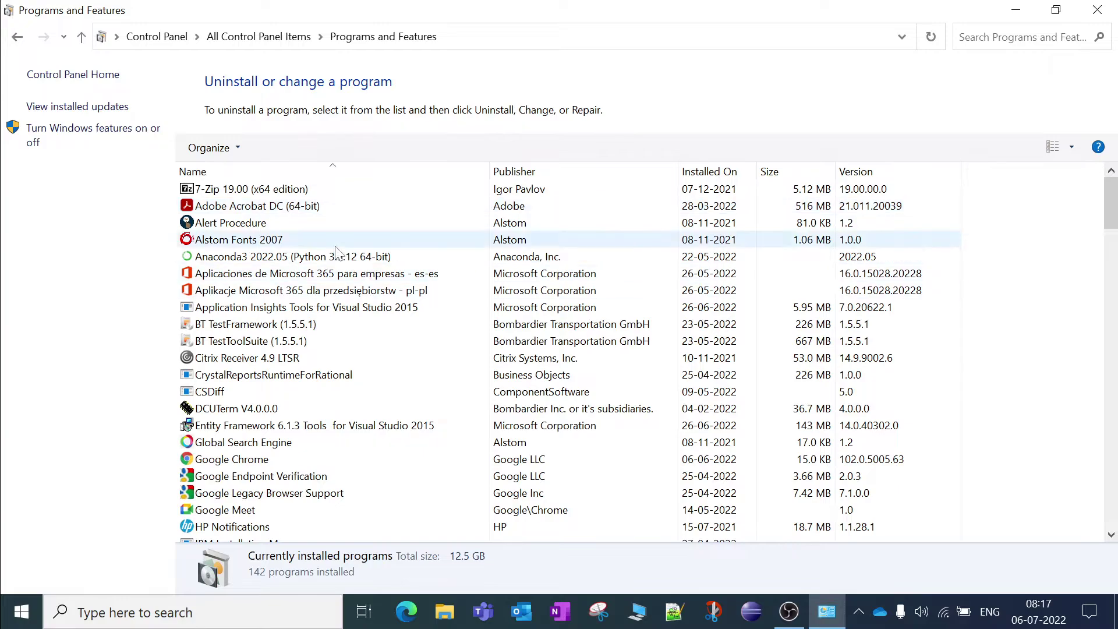
# - Look through the list of installed programs for unneeded software and close Programs and Features
pyautogui.scroll(-13, 336, 253)
pyautogui.scroll(-12, 336, 253)
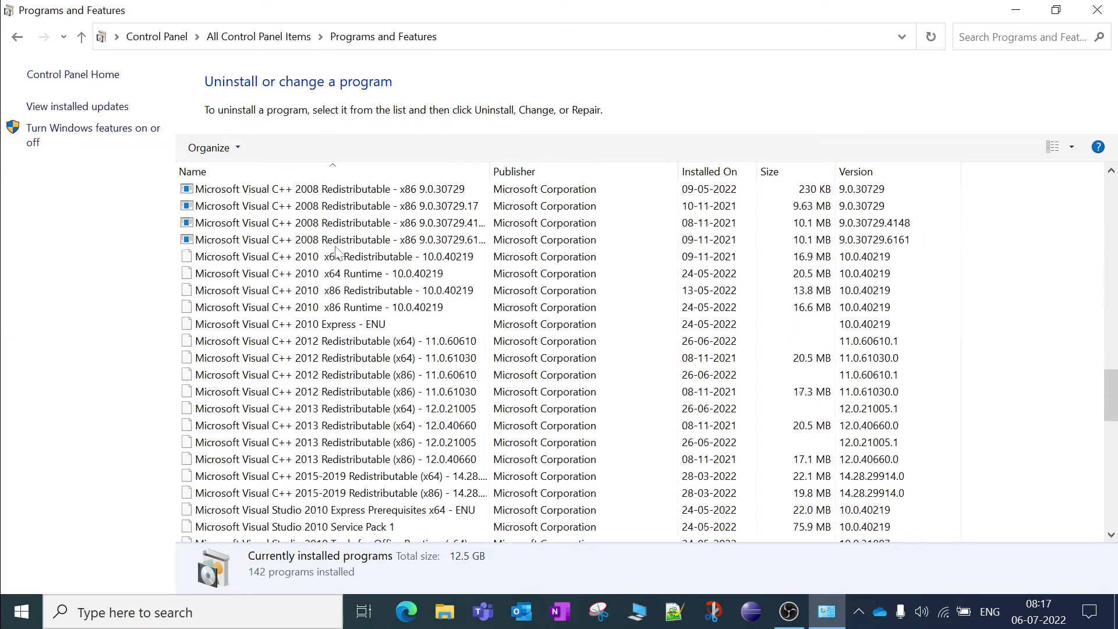
pyautogui.scroll(19, 338, 254)
pyautogui.scroll(6, 339, 253)
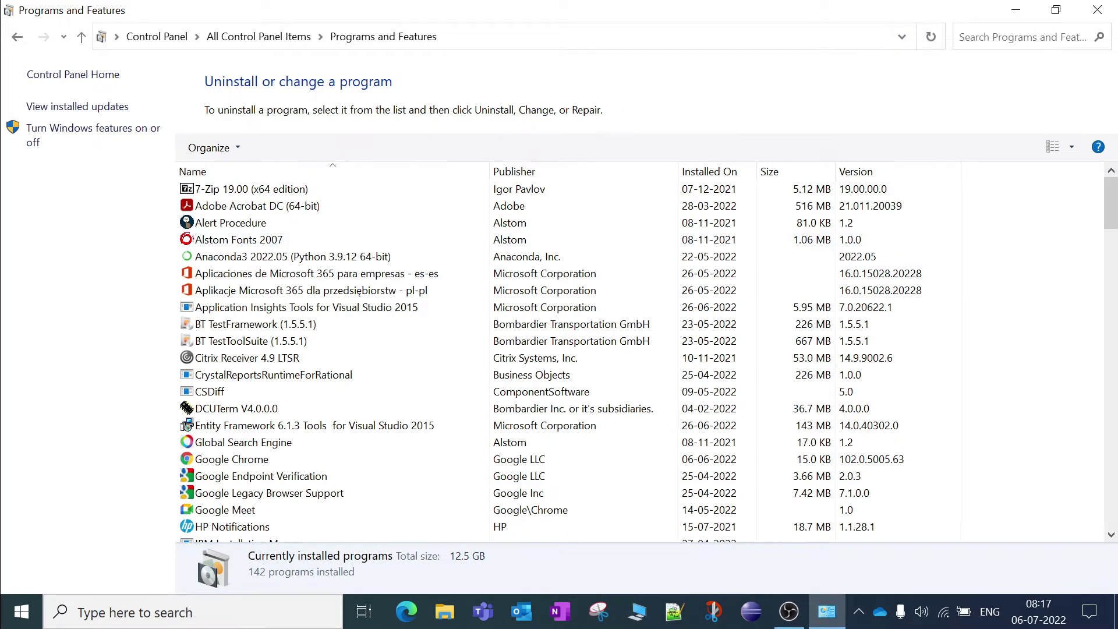
pyautogui.click(1094, 13)
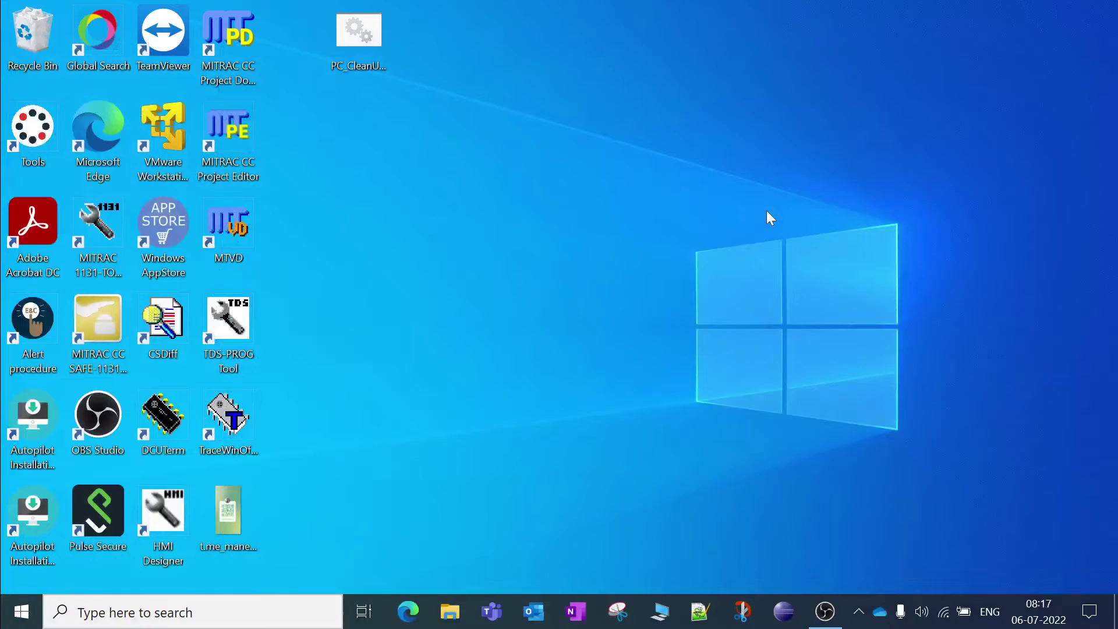
# - Check the free space on the Windows (C:) drive in This PC and minimize the window
pyautogui.click(659, 612)
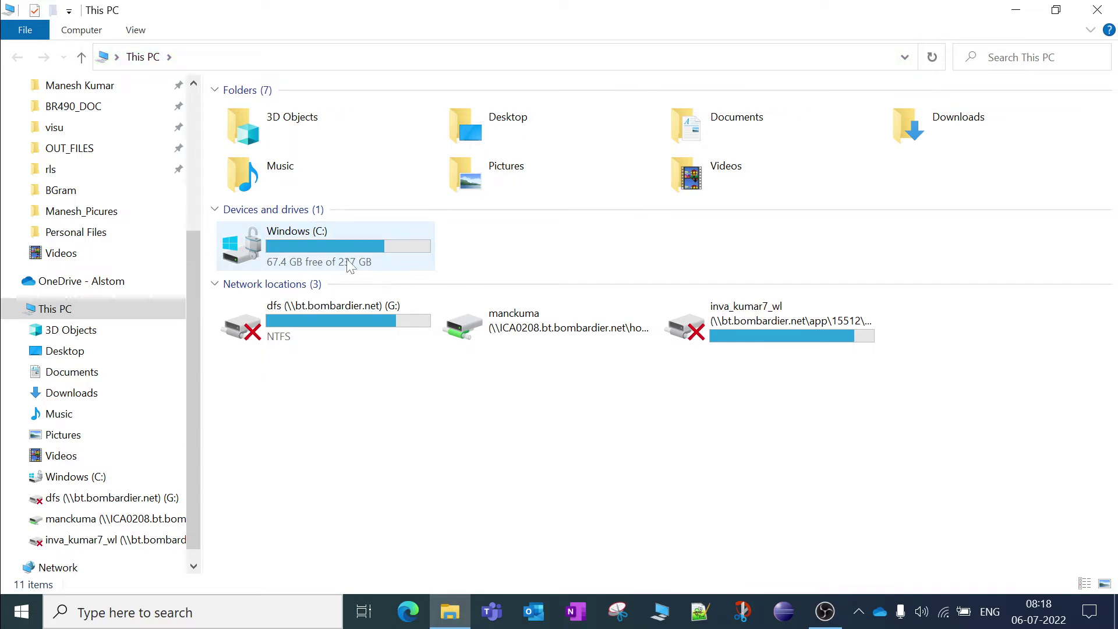
pyautogui.moveTo(349, 266)
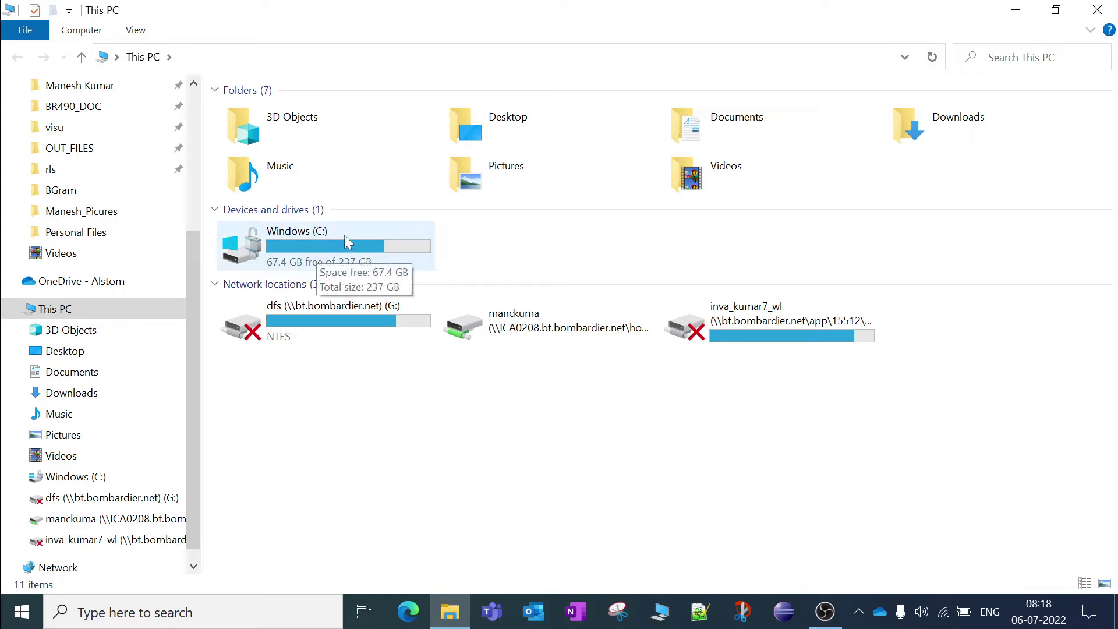
pyautogui.moveTo(362, 245)
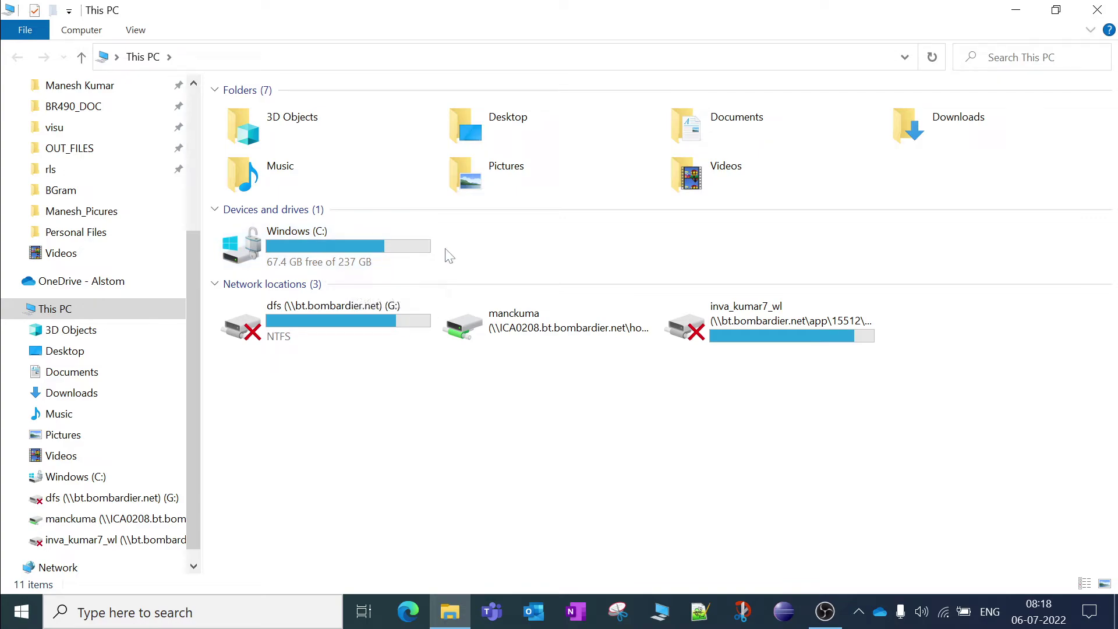
pyautogui.moveTo(404, 247)
pyautogui.click(1012, 14)
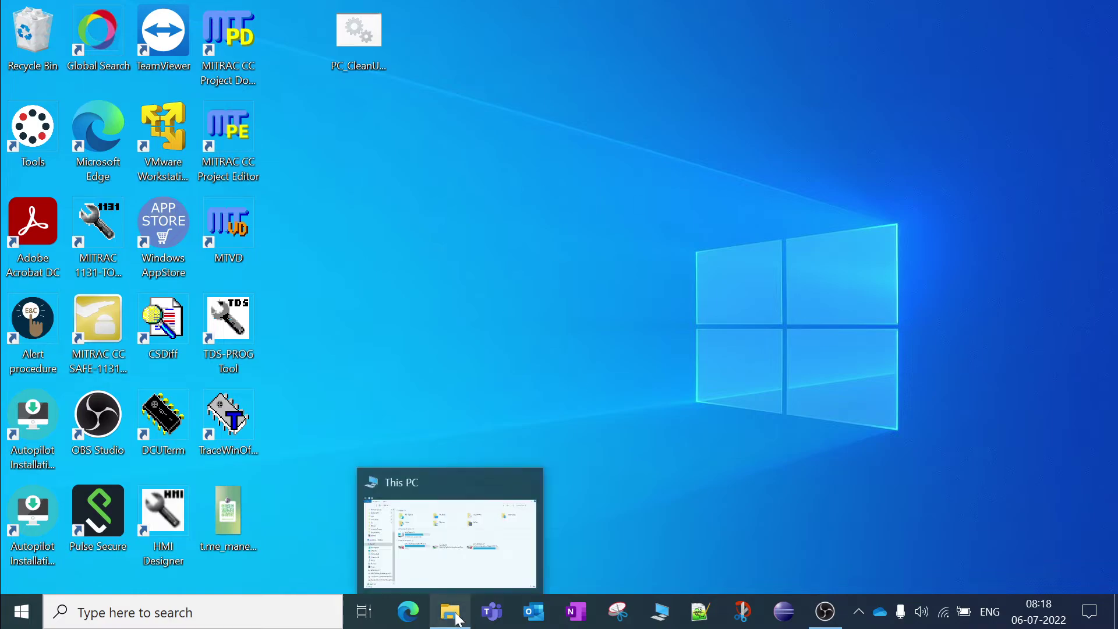
# - Restore the This PC window to review the C: drive's storage usage again, and close it
pyautogui.click(449, 530)
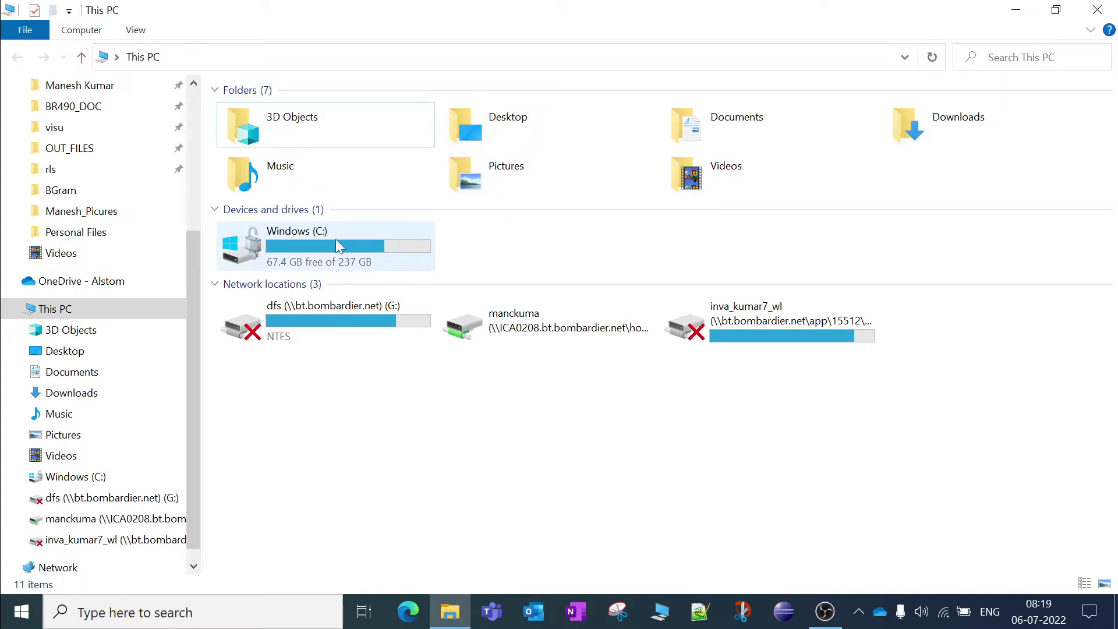
pyautogui.moveTo(352, 254)
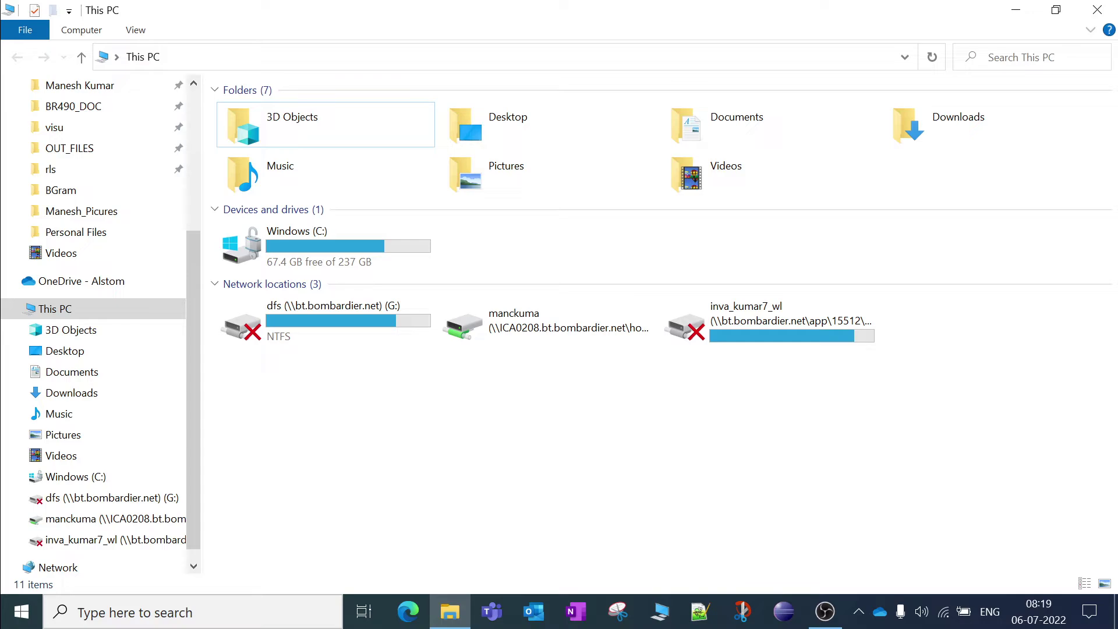
pyautogui.click(1096, 16)
pyautogui.click(276, 613)
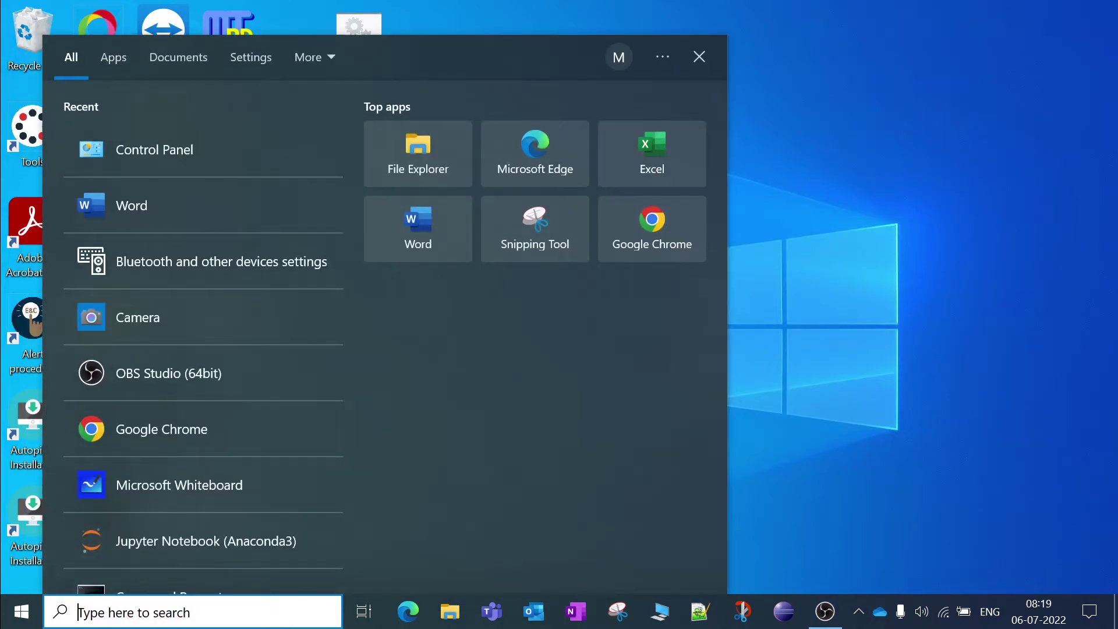
pyautogui.write('my')
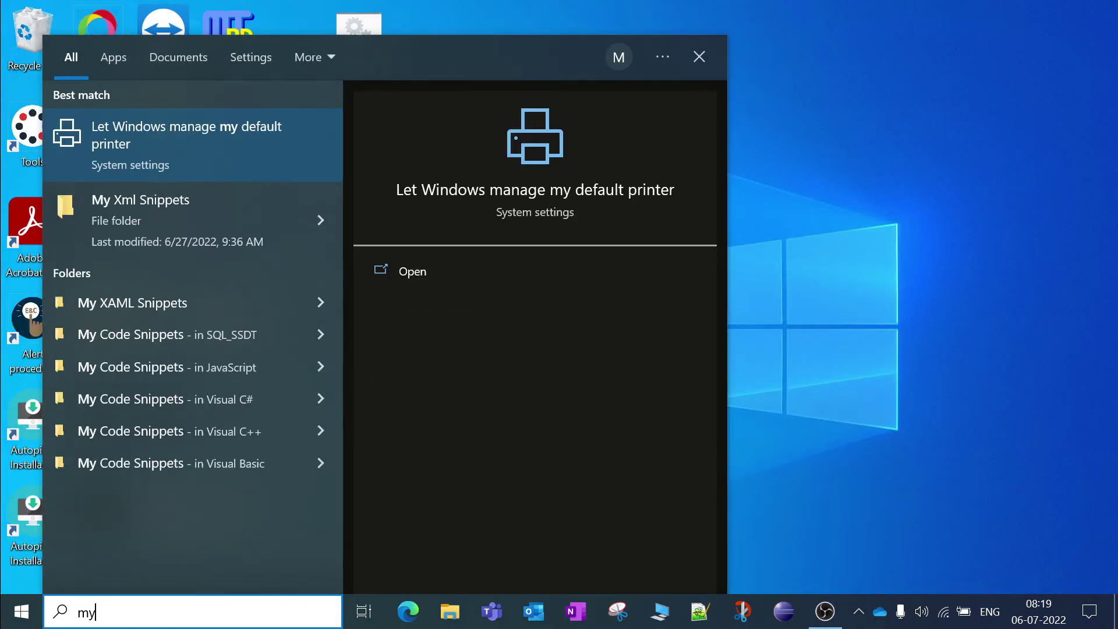
pyautogui.click(929, 373)
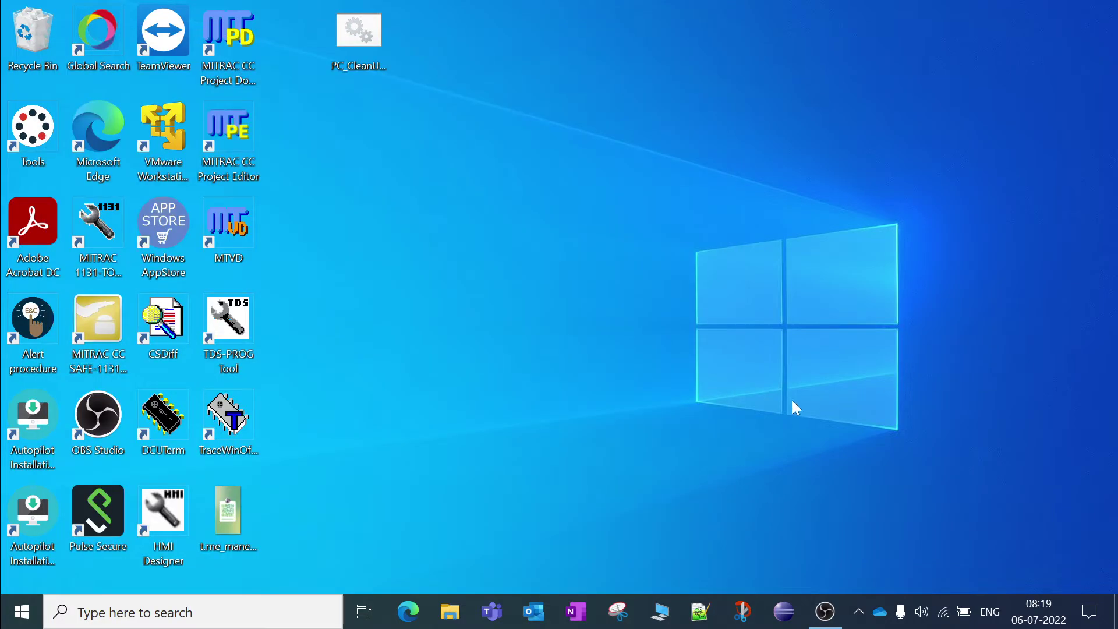
# - Open This PC and browse to the Temp folder inside C:\Windows
pyautogui.click(660, 611)
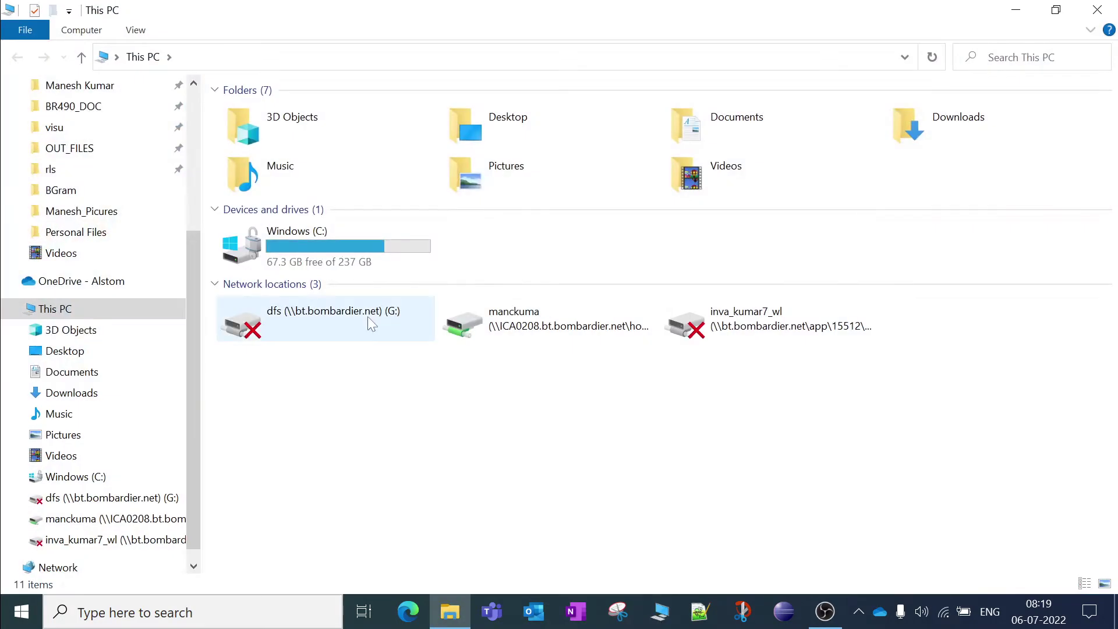
pyautogui.click(344, 256)
pyautogui.doubleClick(344, 256)
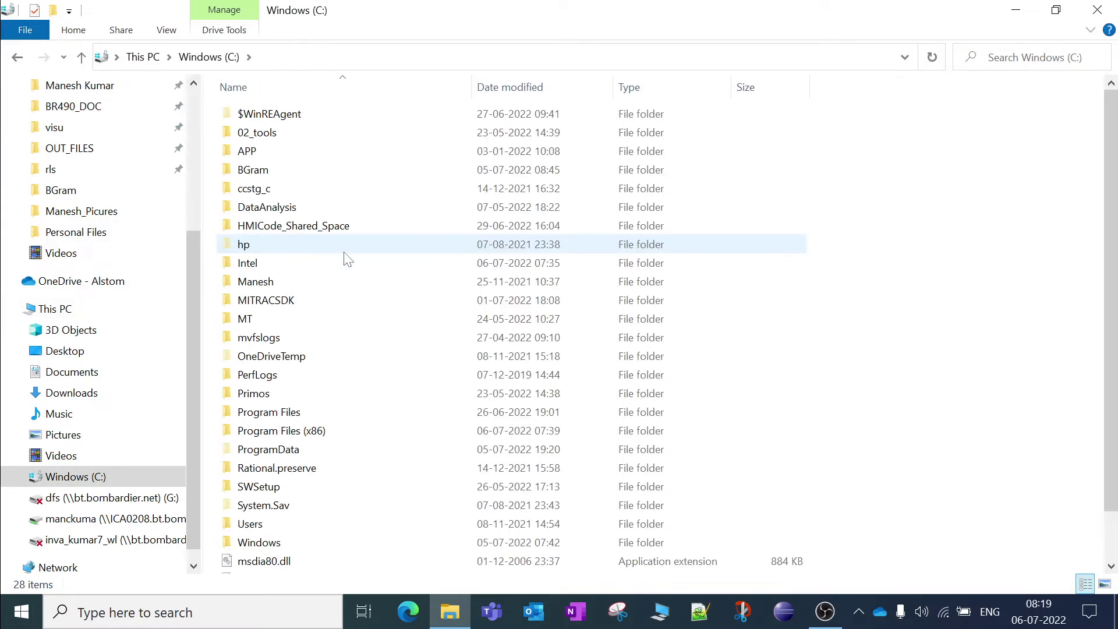
pyautogui.doubleClick(286, 546)
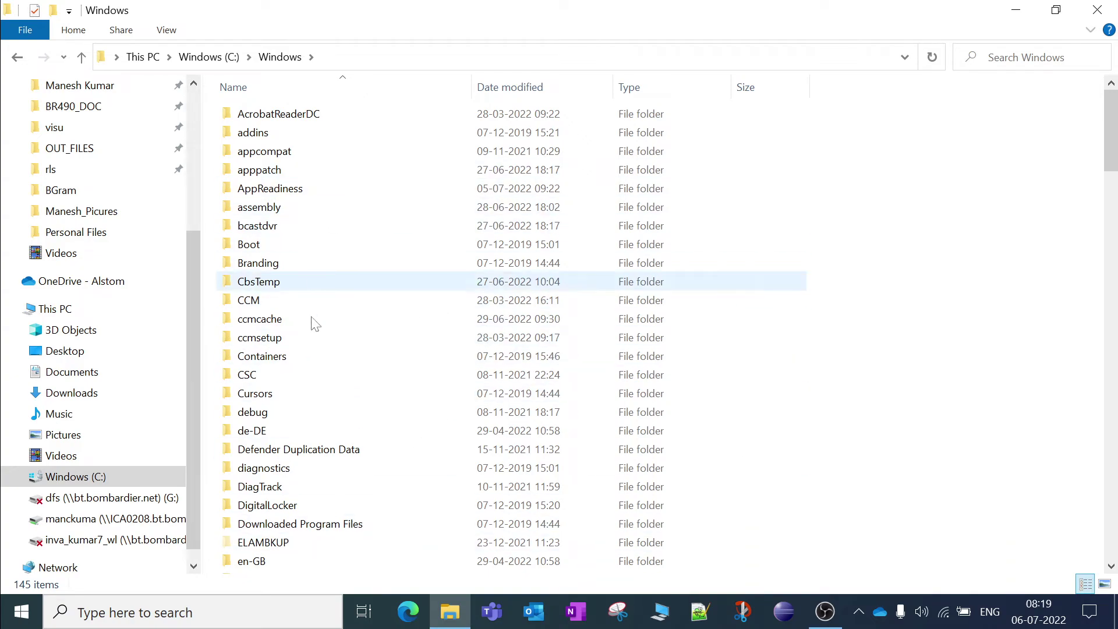
pyautogui.click(302, 373)
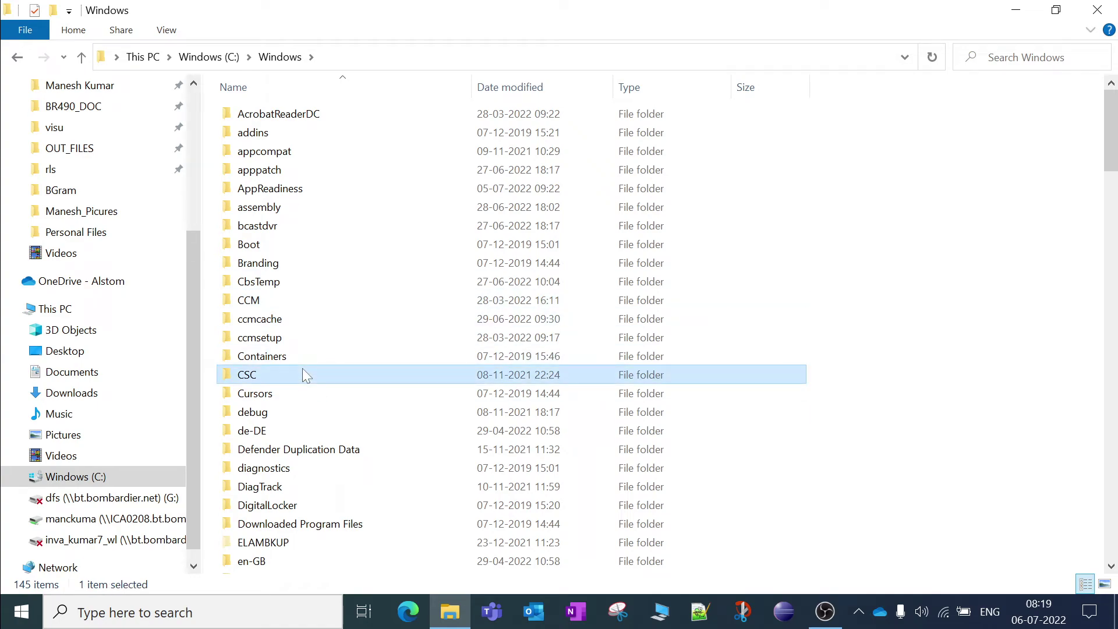
pyautogui.press('t')
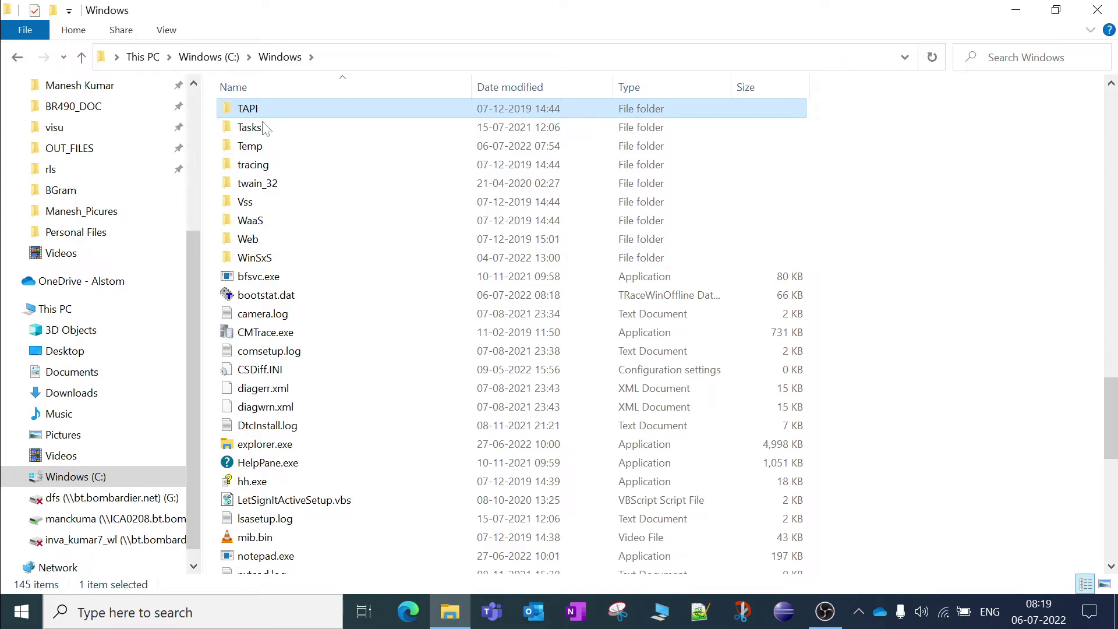
pyautogui.click(270, 145)
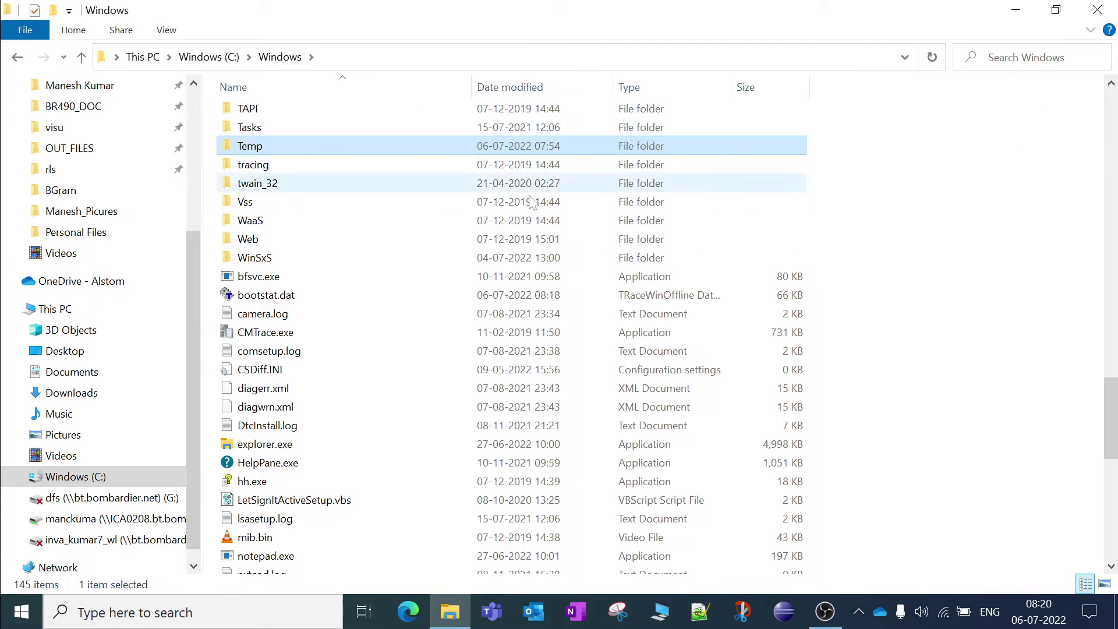
pyautogui.doubleClick(267, 143)
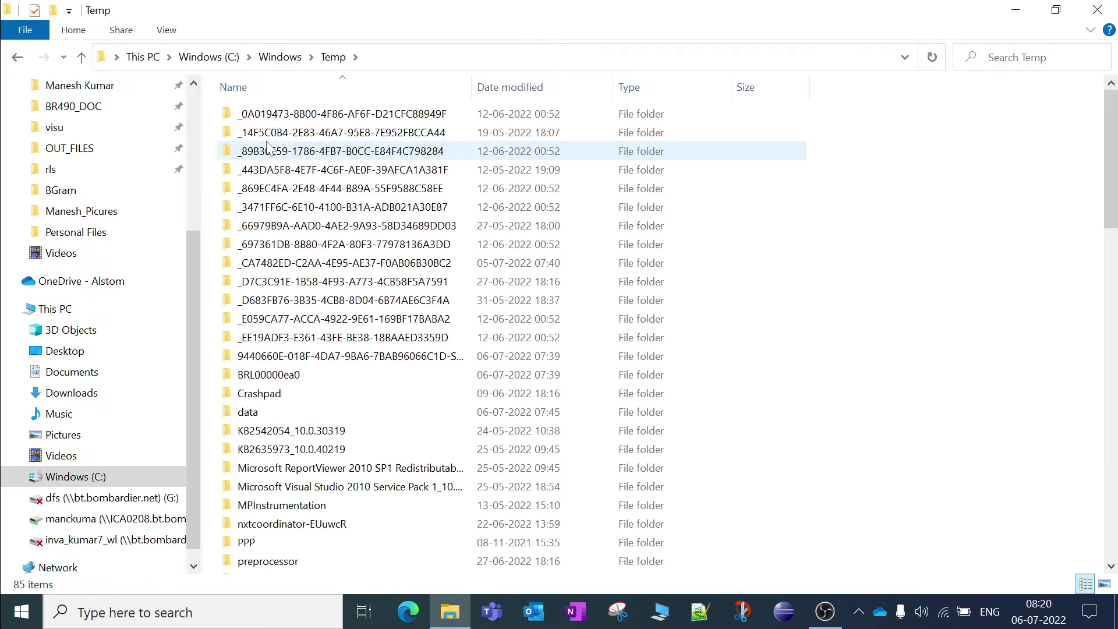
# - Delete all files and folders in C:\Windows\Temp, granting administrator permission for the file operation
pyautogui.scroll(-6, 380, 309)
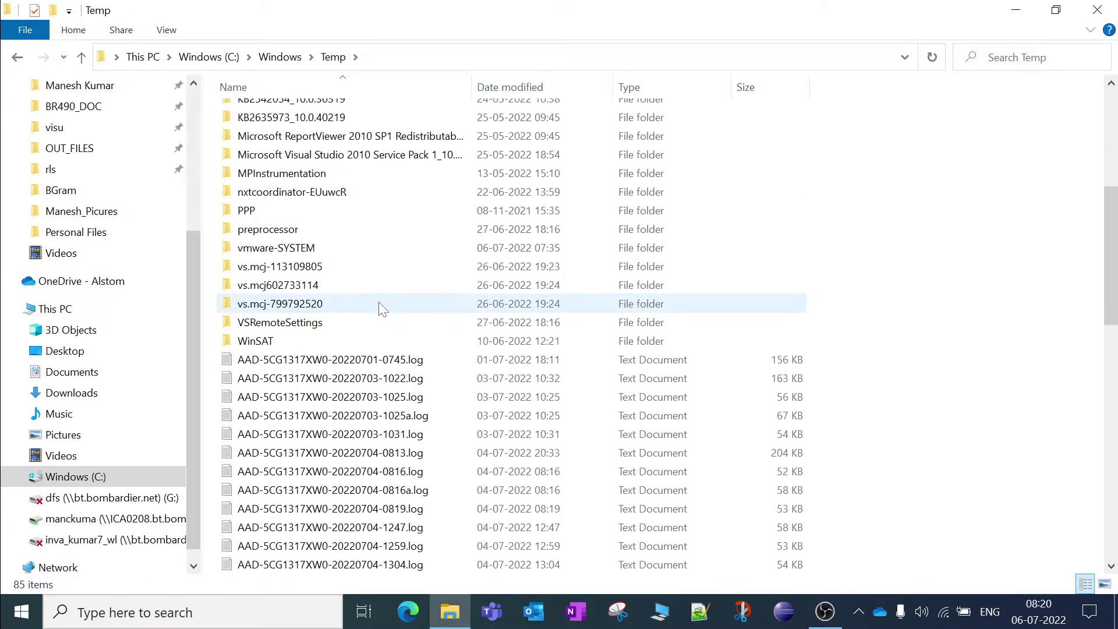
pyautogui.scroll(-12, 383, 309)
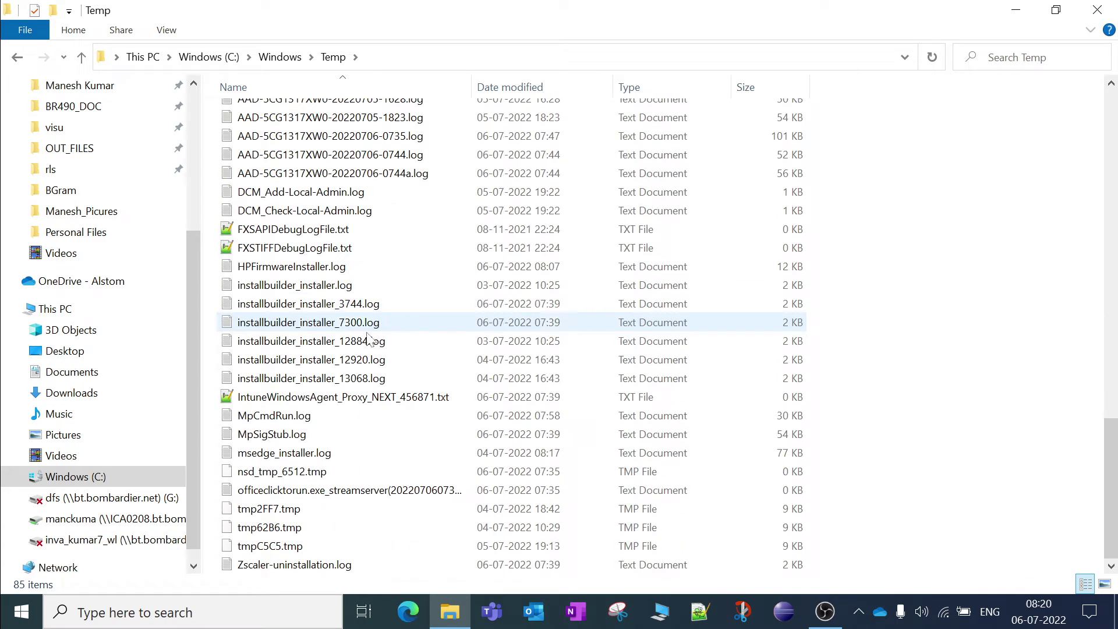
pyautogui.scroll(20, 413, 335)
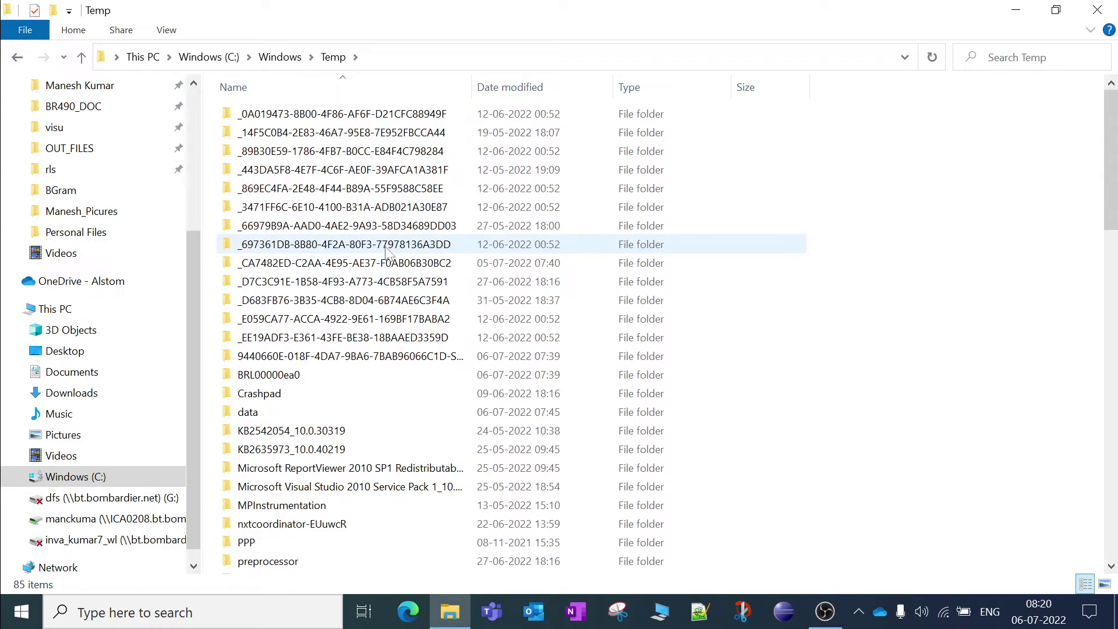
pyautogui.click(387, 252)
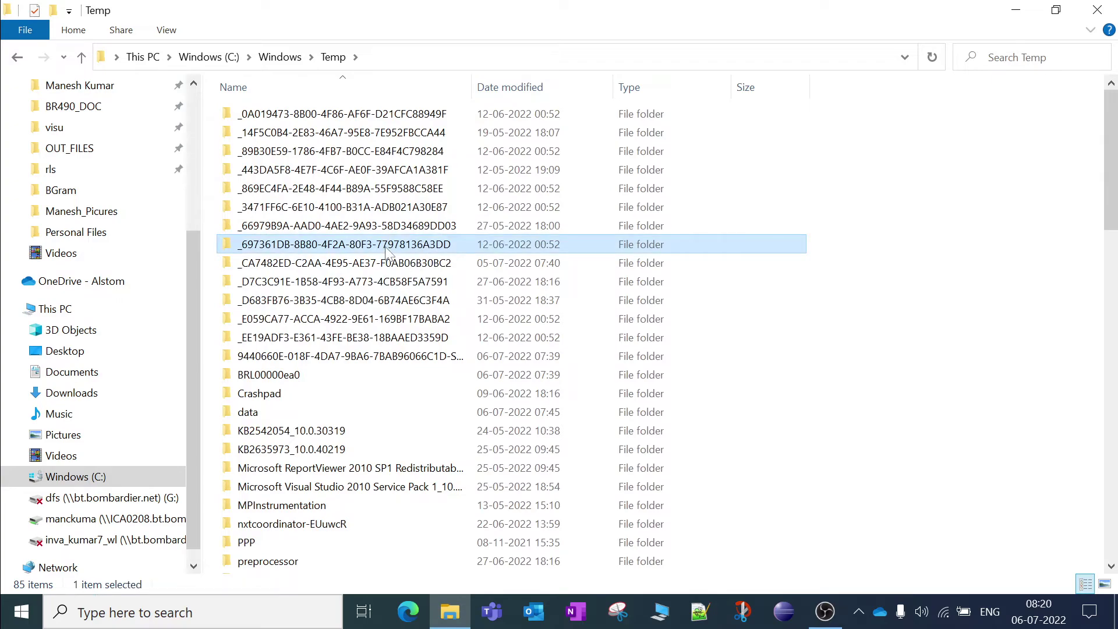
pyautogui.hotkey('ctrl', 'a')
pyautogui.rightClick(386, 252)
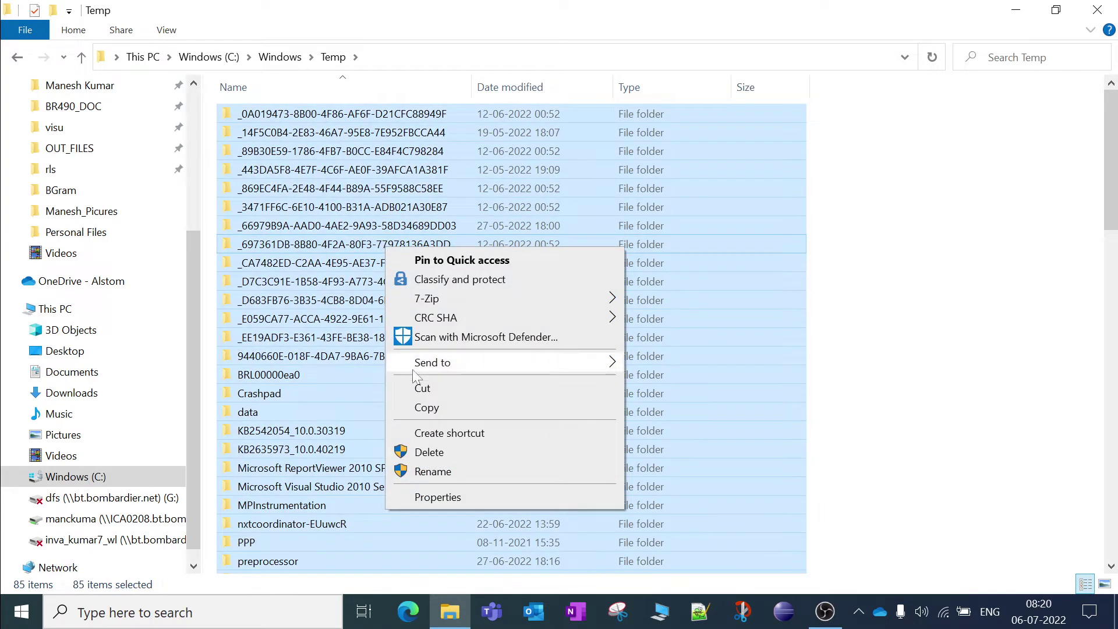
pyautogui.click(449, 458)
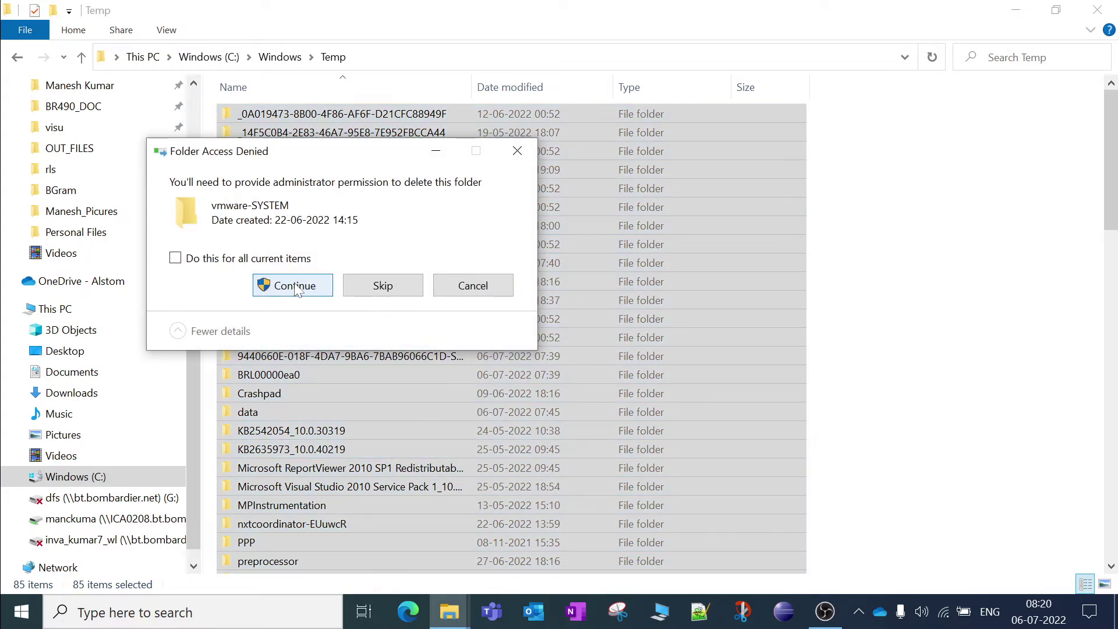
pyautogui.click(291, 285)
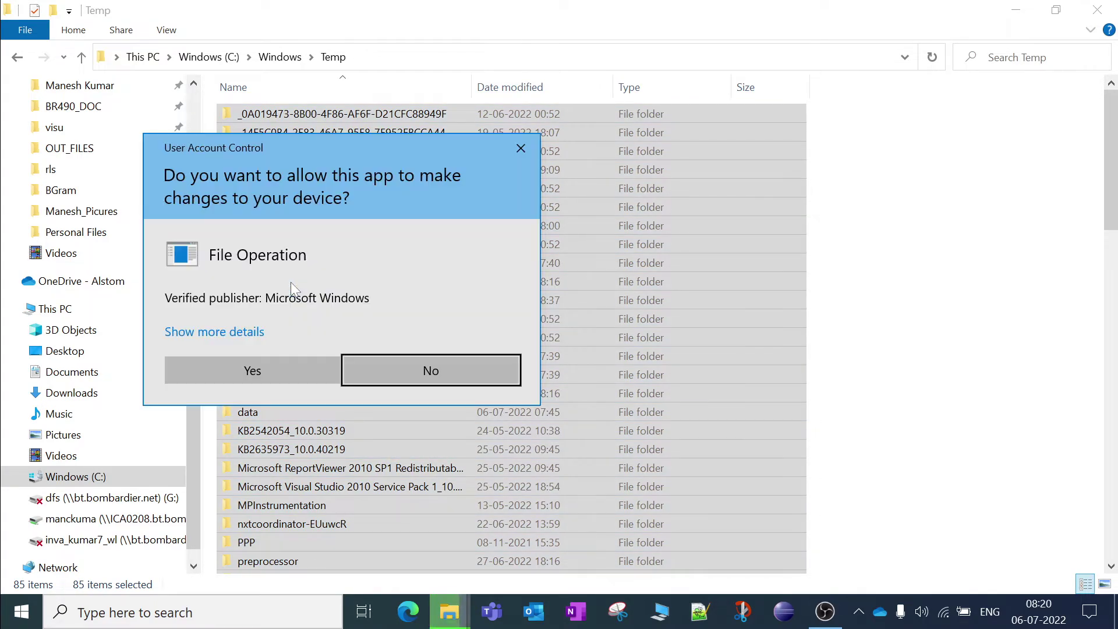
pyautogui.click(279, 373)
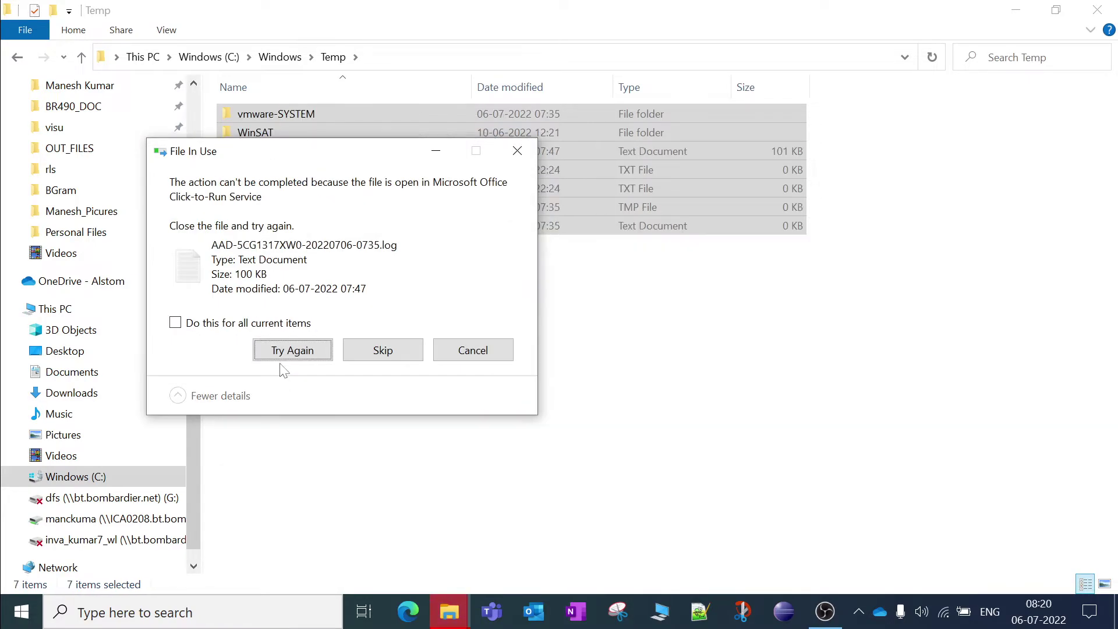
# - Retry deleting the in-use items in C:\Windows\Temp, and skip all files and folders that are still open
pyautogui.click(232, 328)
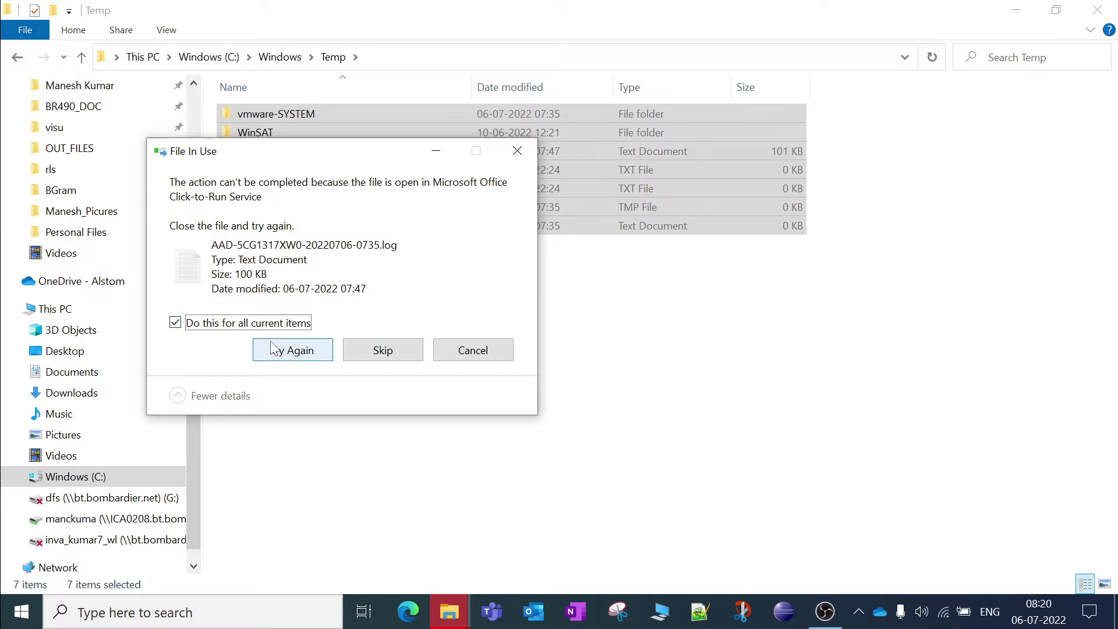
pyautogui.click(297, 351)
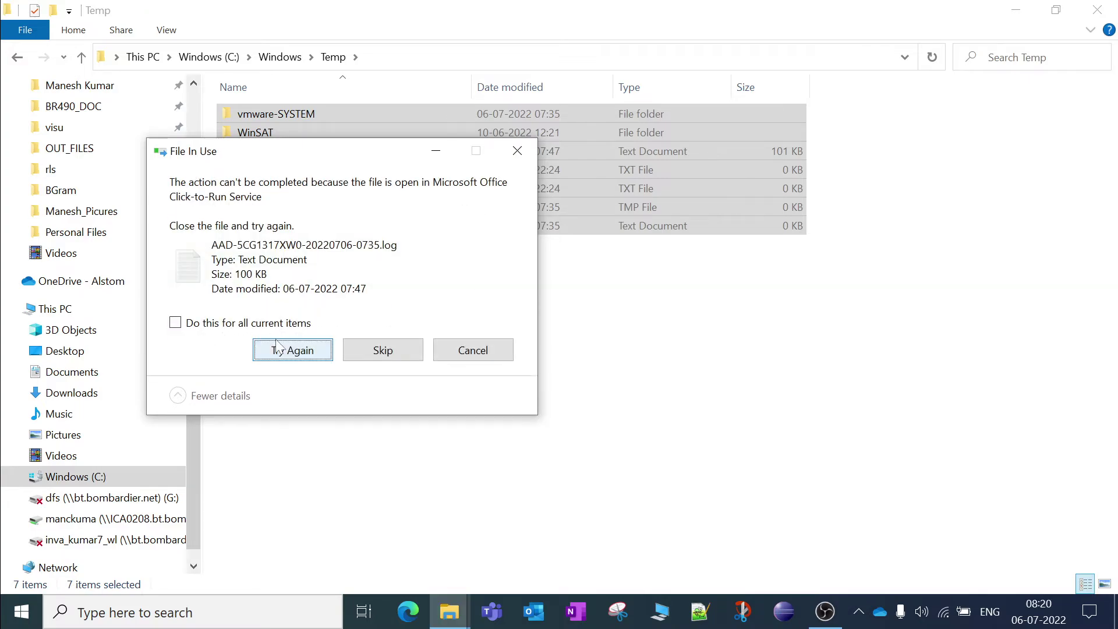
pyautogui.click(233, 326)
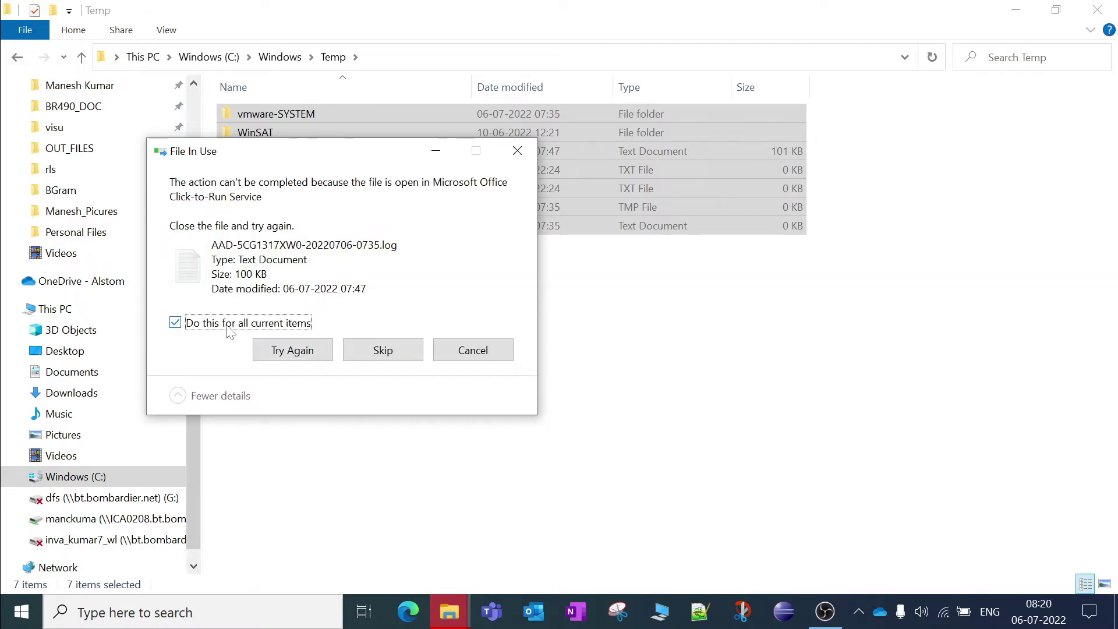
pyautogui.click(383, 352)
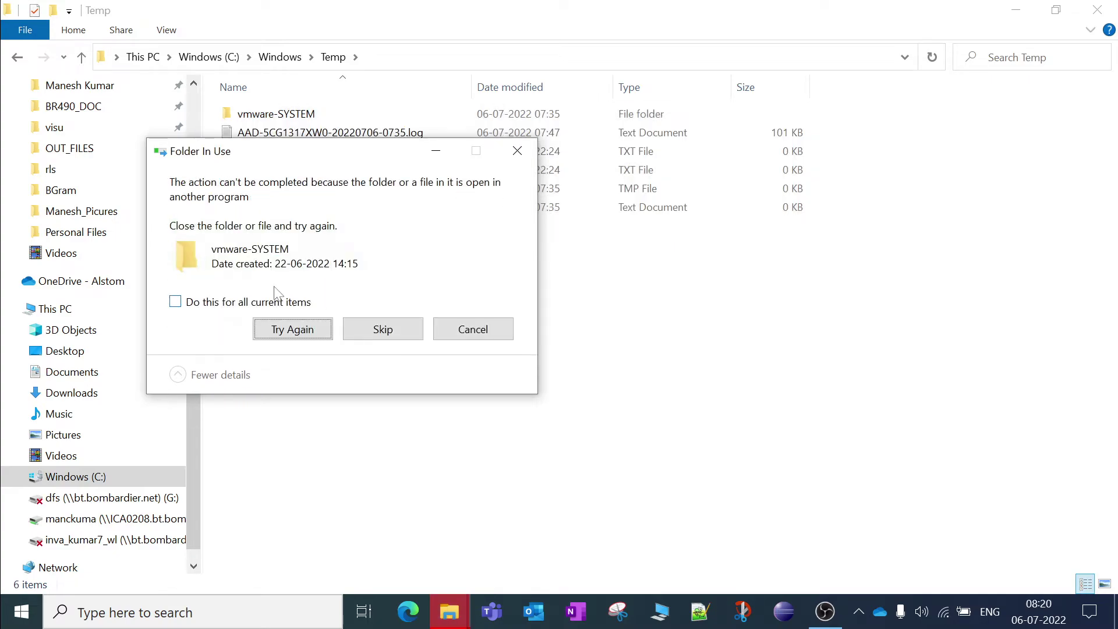
pyautogui.click(254, 302)
pyautogui.click(384, 328)
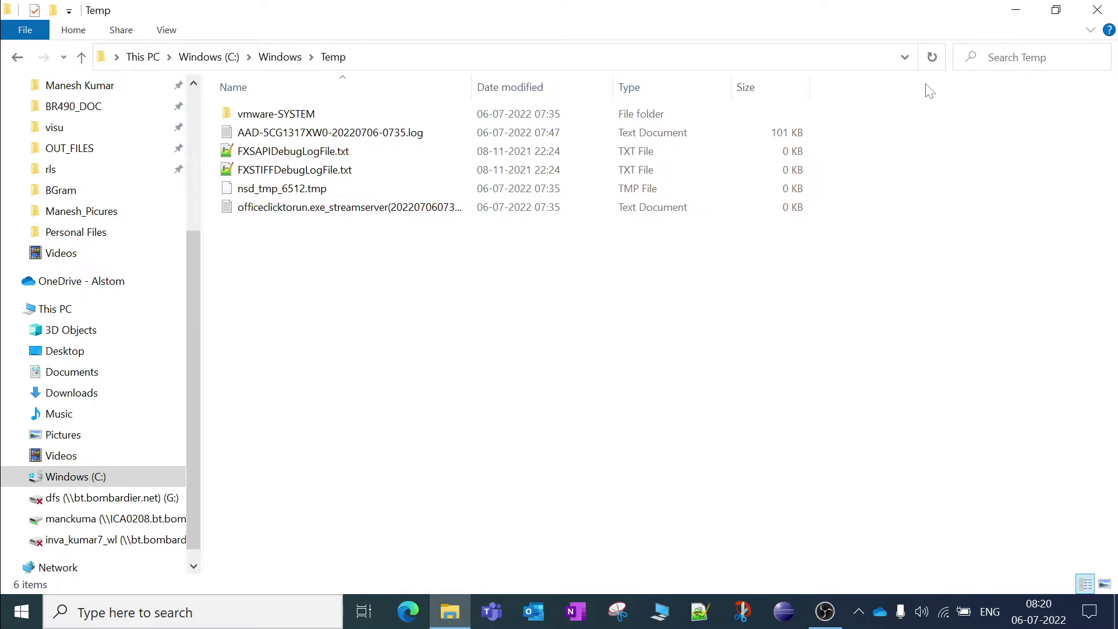
# - Search Windows for %temp% and open the user's temporary files folder
pyautogui.click(274, 611)
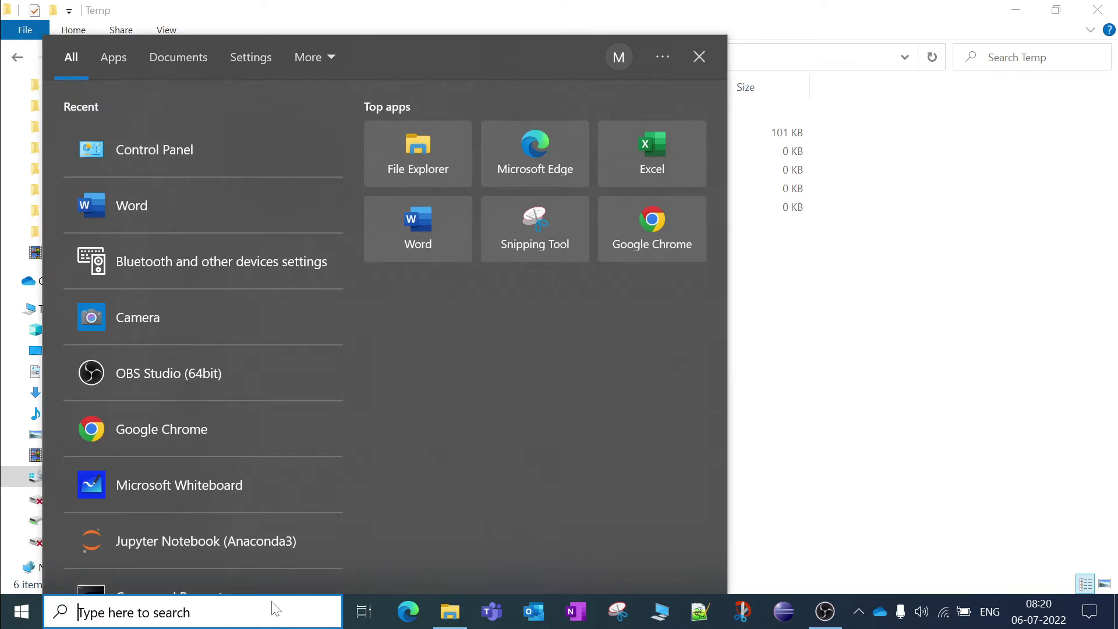
pyautogui.write('%tem')
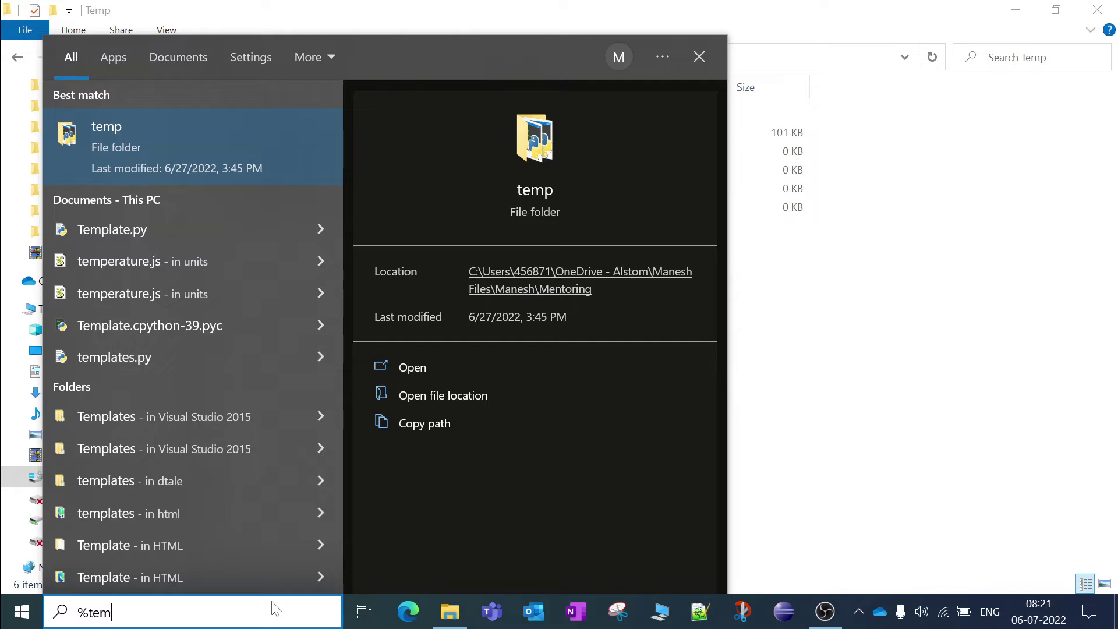
pyautogui.write('%')
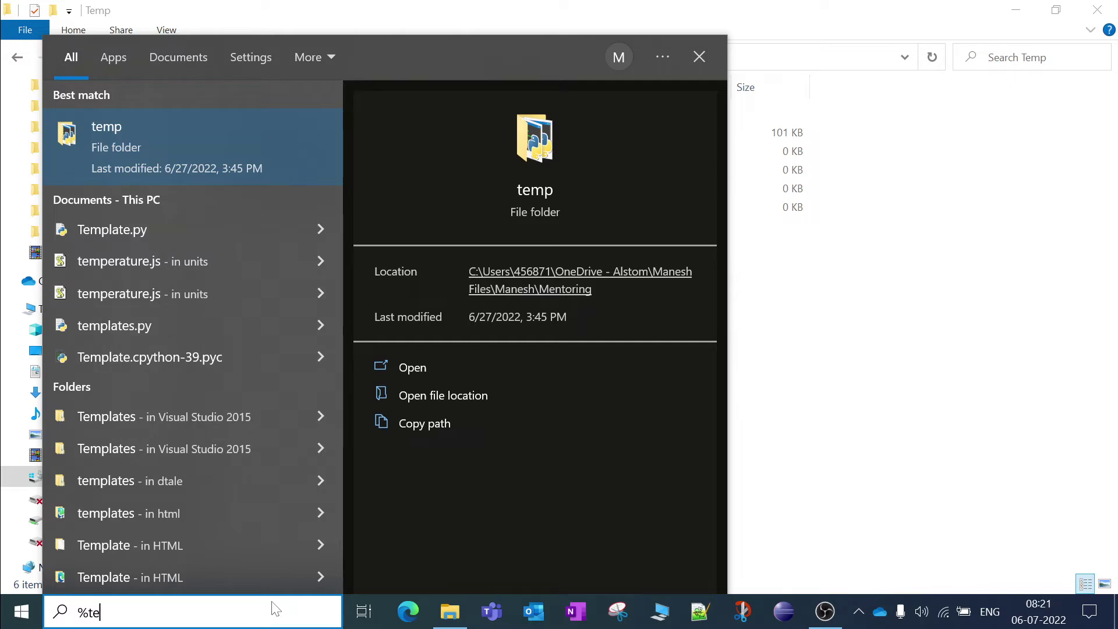
pyautogui.write('p')
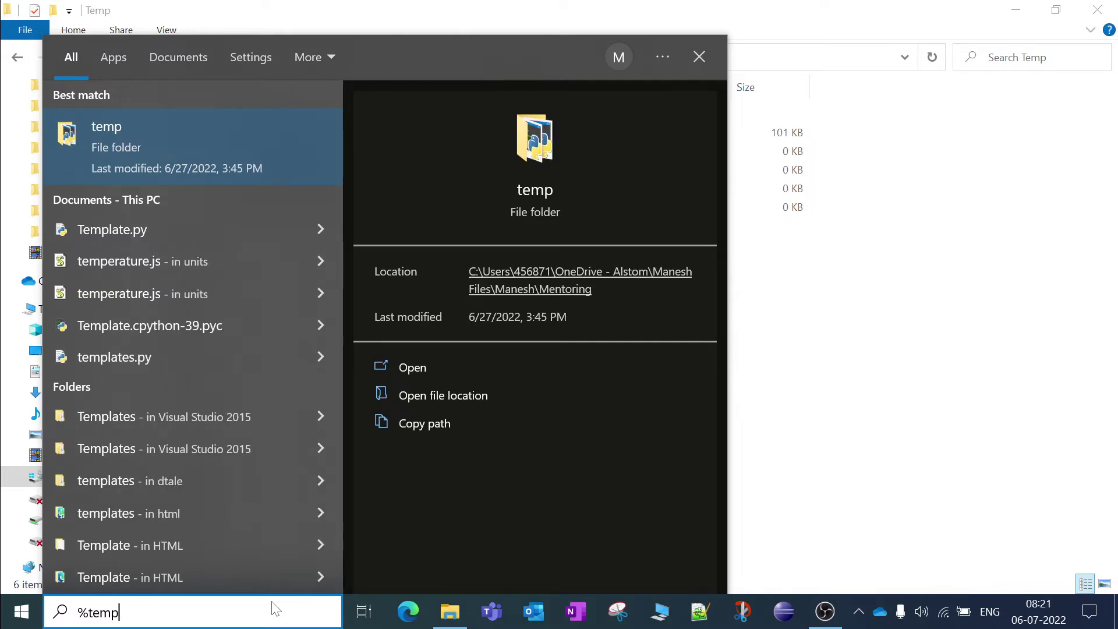
pyautogui.write('%')
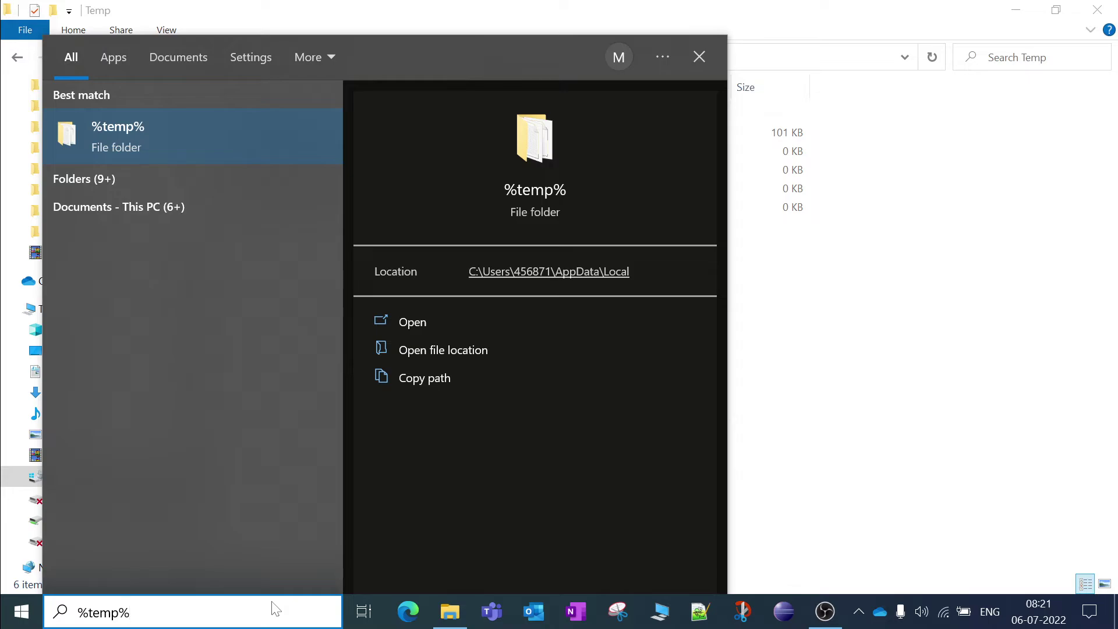
pyautogui.press('Return')
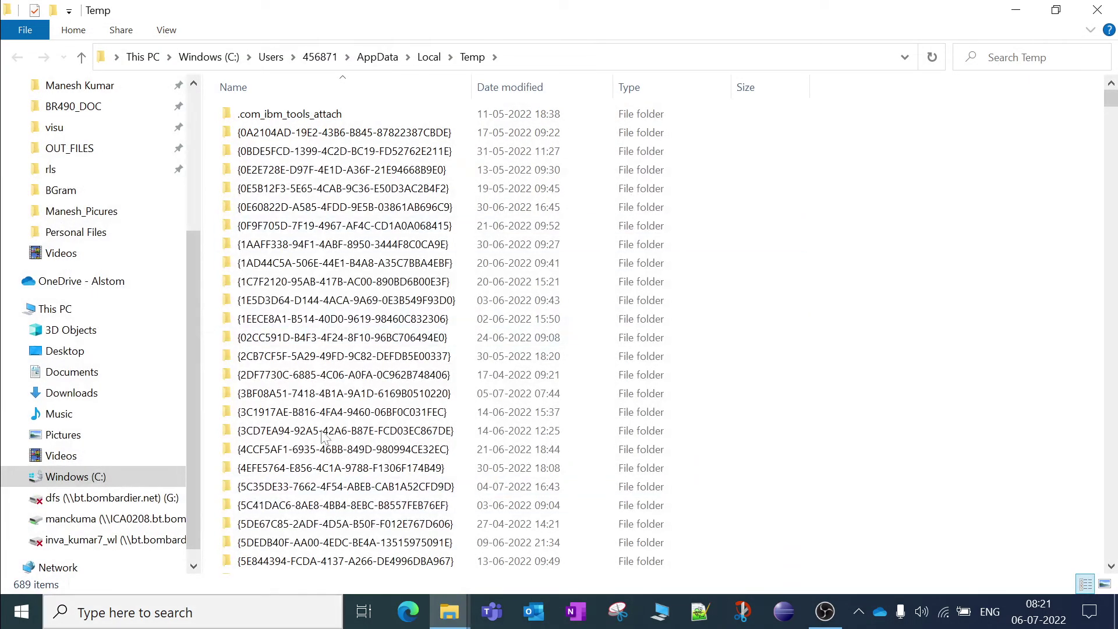
# - Review the contents and path of the user's AppData\Local\Temp folder and delete everything in it with administrator permission for all items
pyautogui.scroll(-13, 327, 435)
pyautogui.scroll(-20, 359, 434)
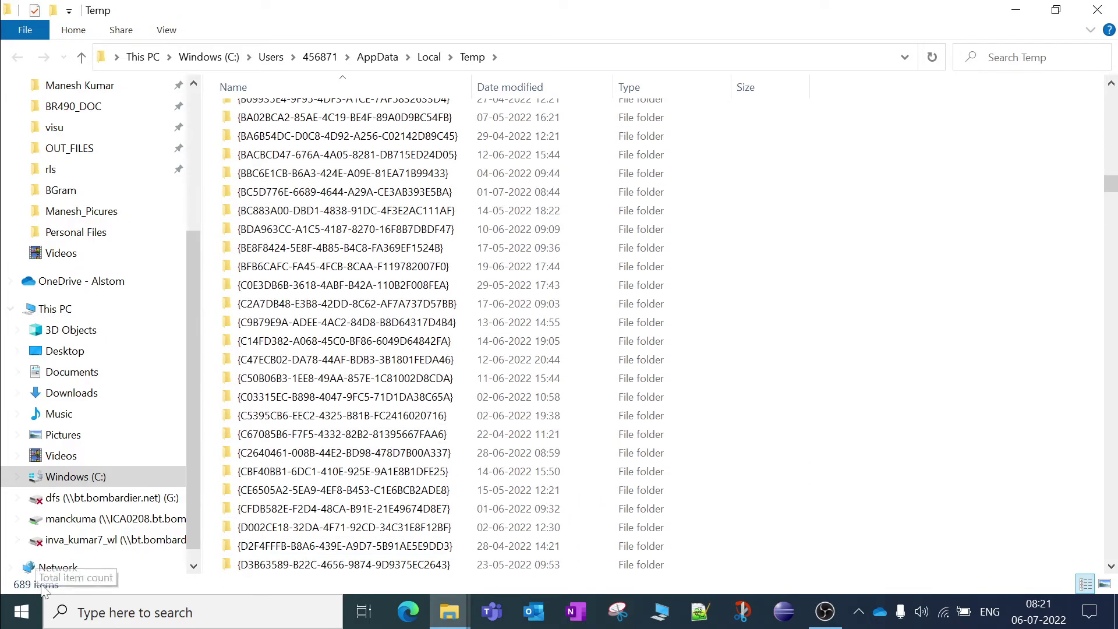
pyautogui.scroll(20, 344, 309)
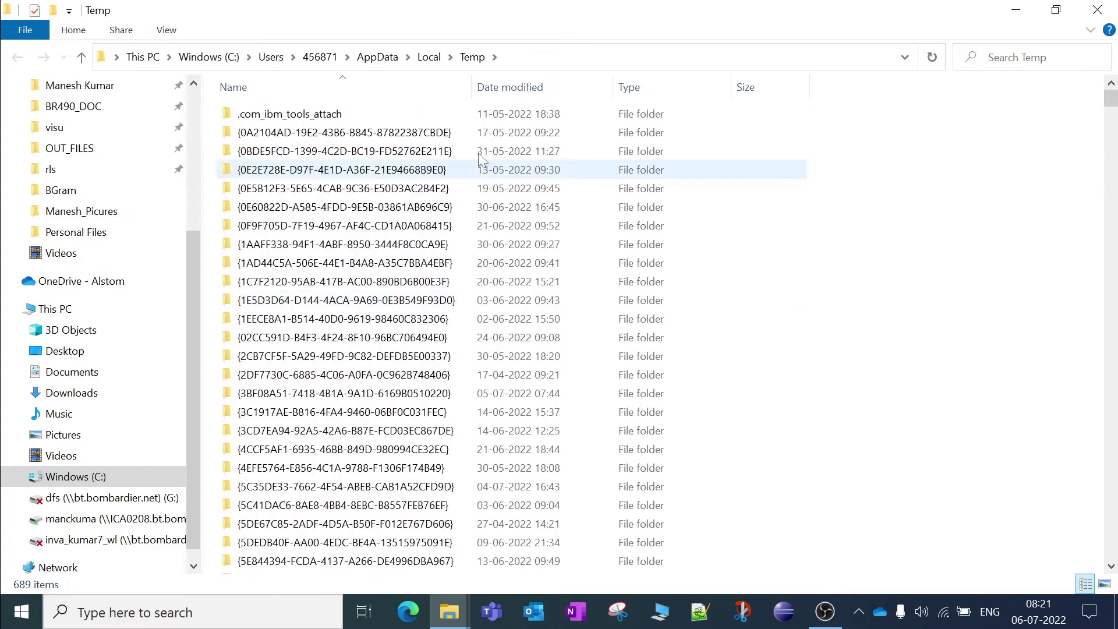
pyautogui.click(579, 57)
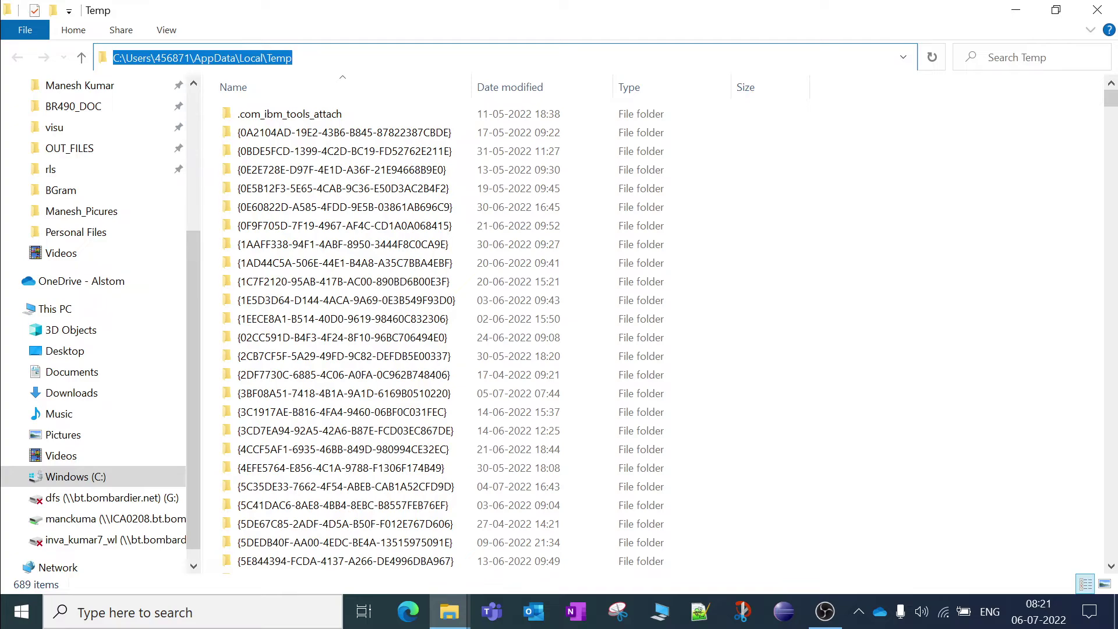
pyautogui.click(350, 325)
pyautogui.hotkey('ctrl', 'a')
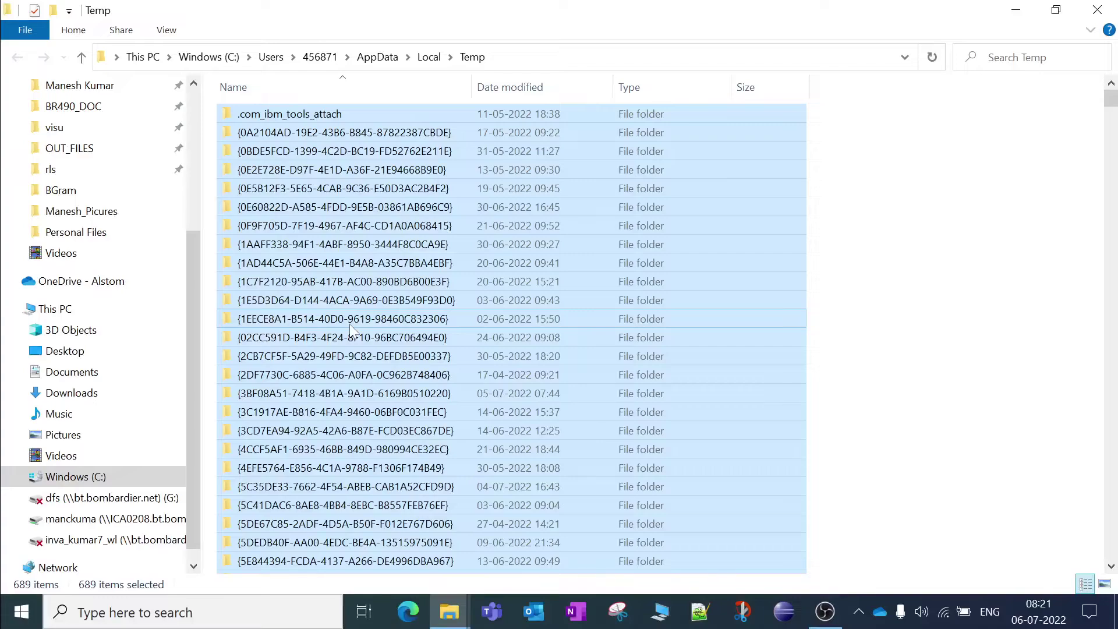
pyautogui.press('Delete')
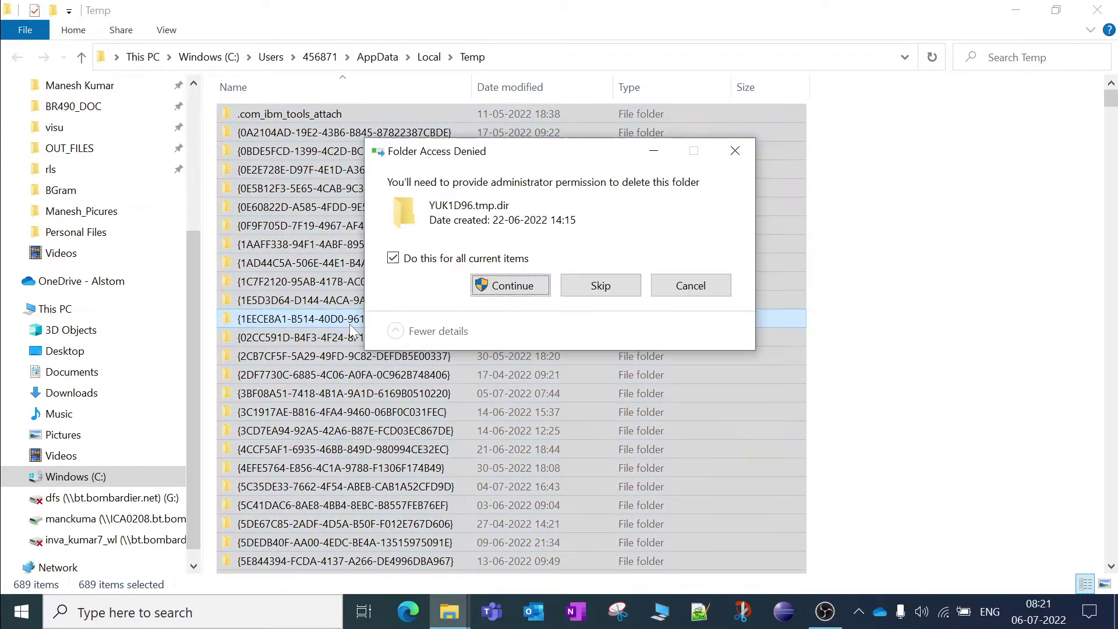
pyautogui.click(503, 288)
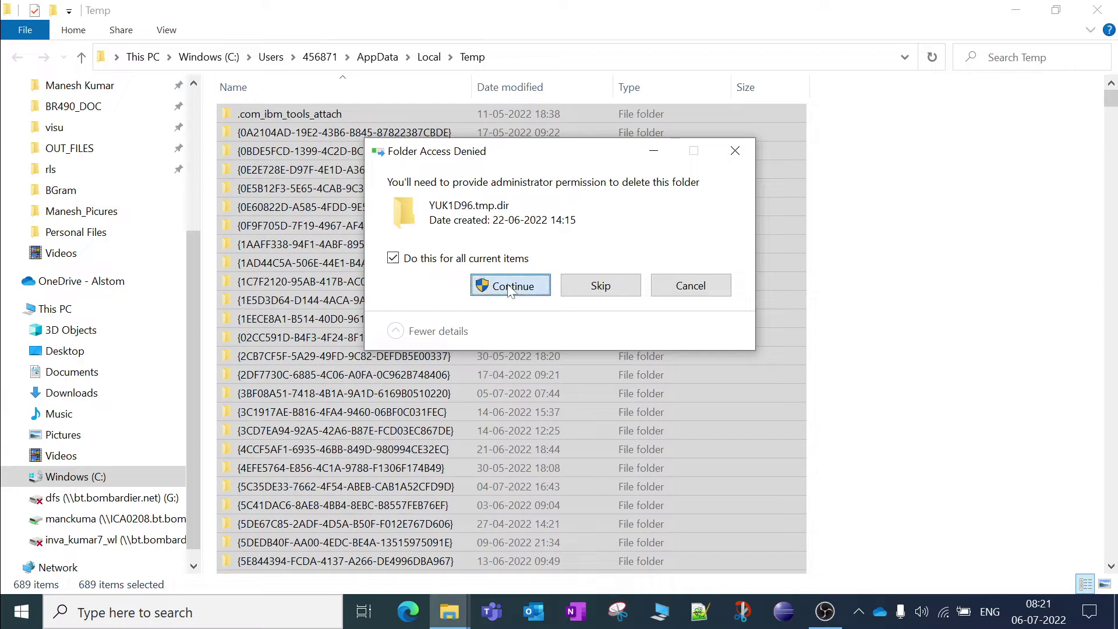
pyautogui.click(473, 358)
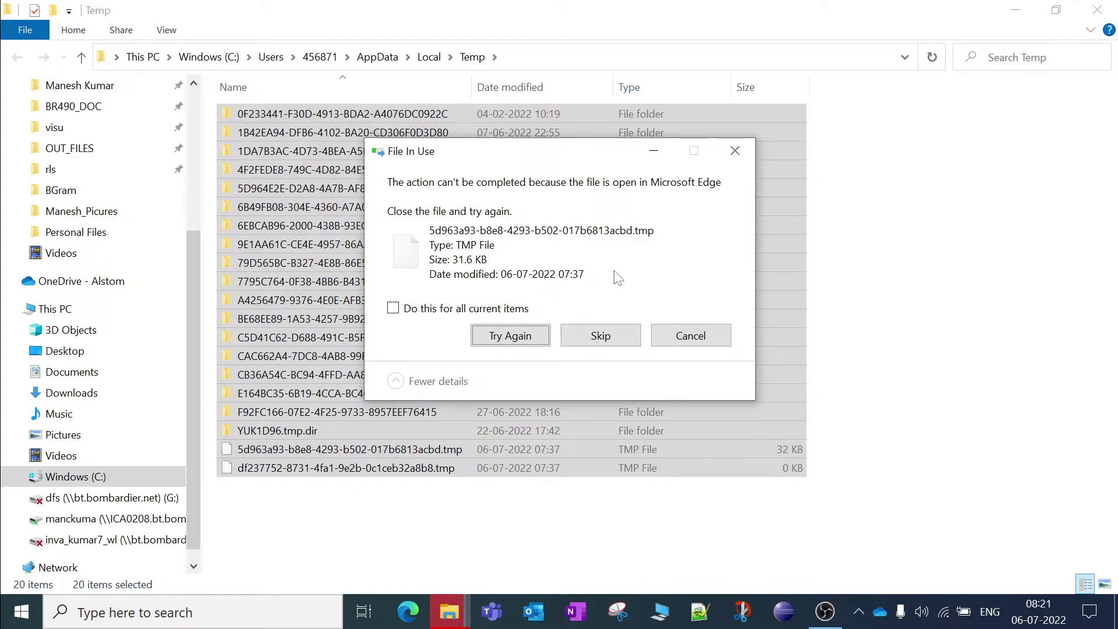
# - Retry deleting the in-use items in the user's Temp folder, and skip all that are still open
pyautogui.click(421, 309)
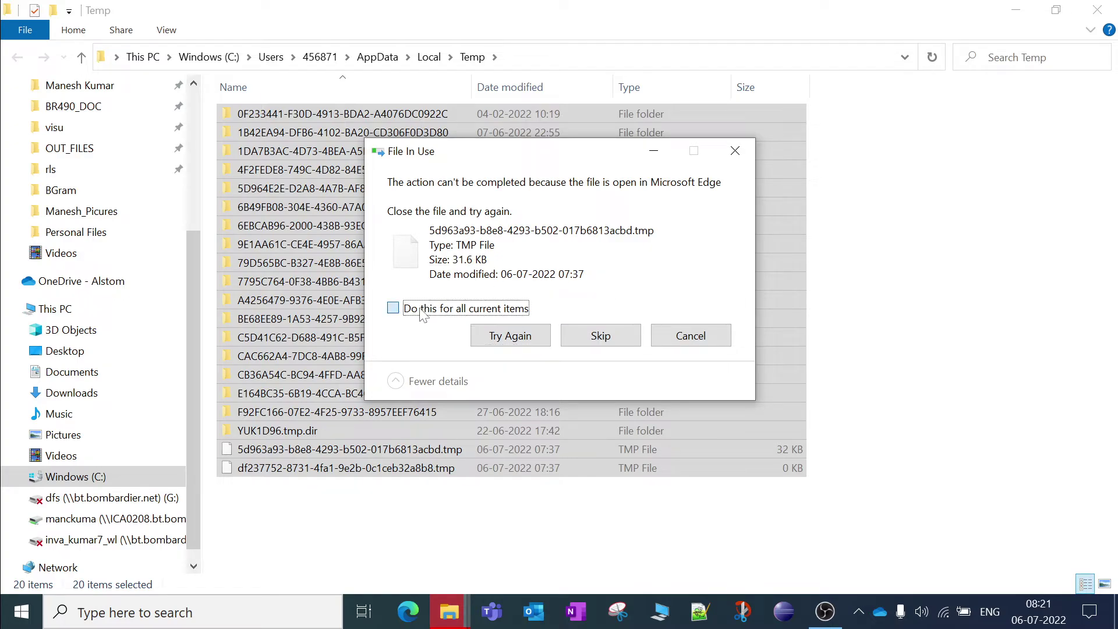
pyautogui.click(512, 337)
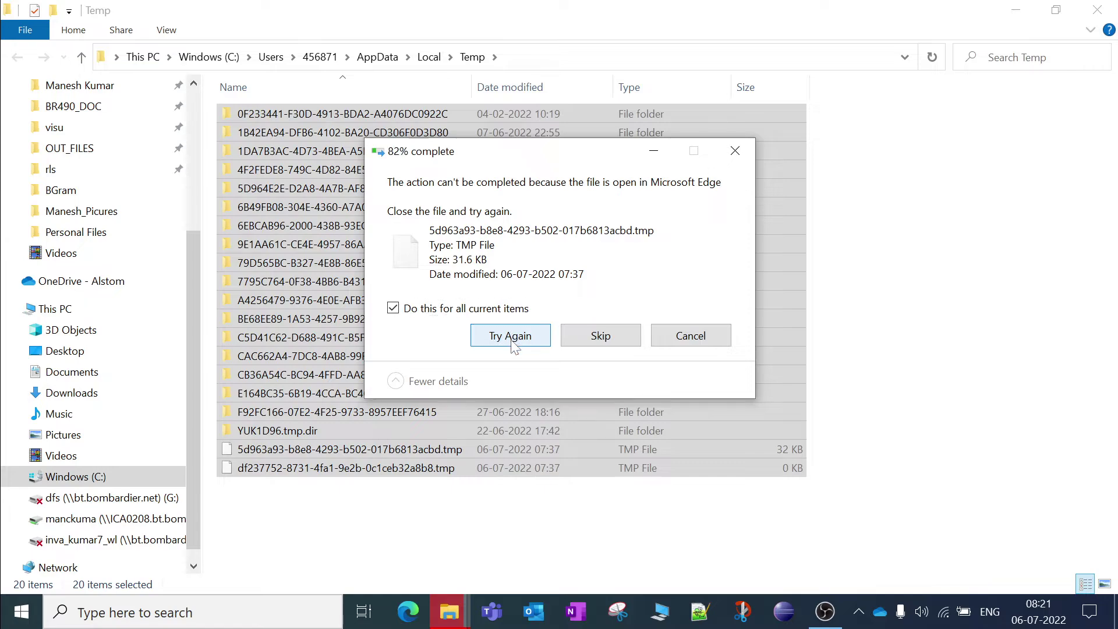
pyautogui.click(489, 310)
pyautogui.click(597, 338)
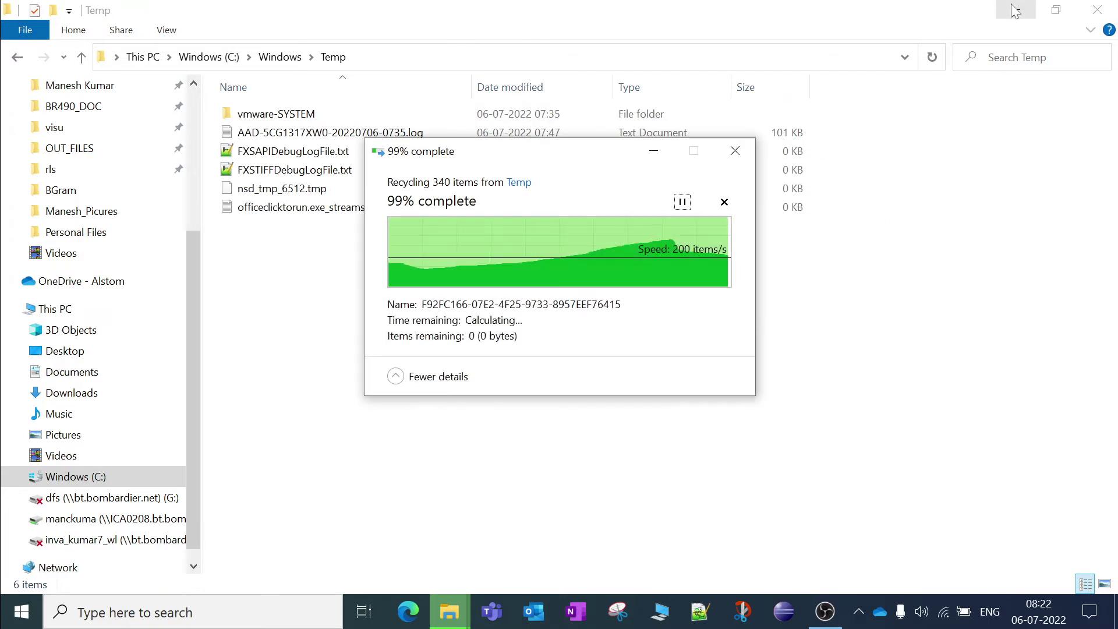
# - Minimize the Windows Temp window, open the Recycle Bin from the desktop and look through the deleted temporary items
pyautogui.click(1014, 10)
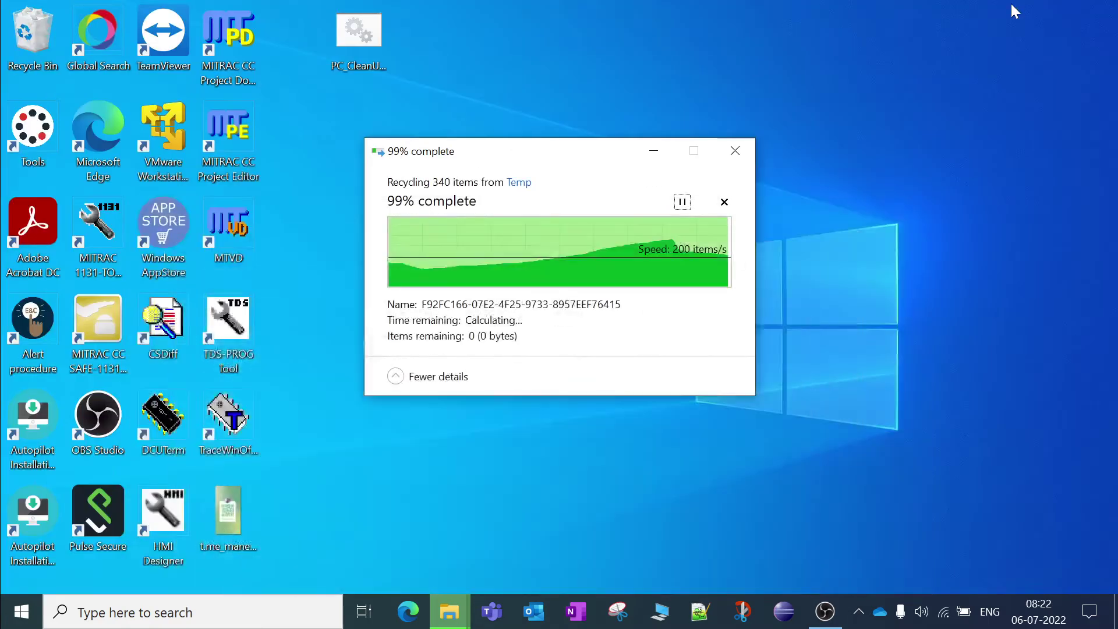
pyautogui.doubleClick(38, 28)
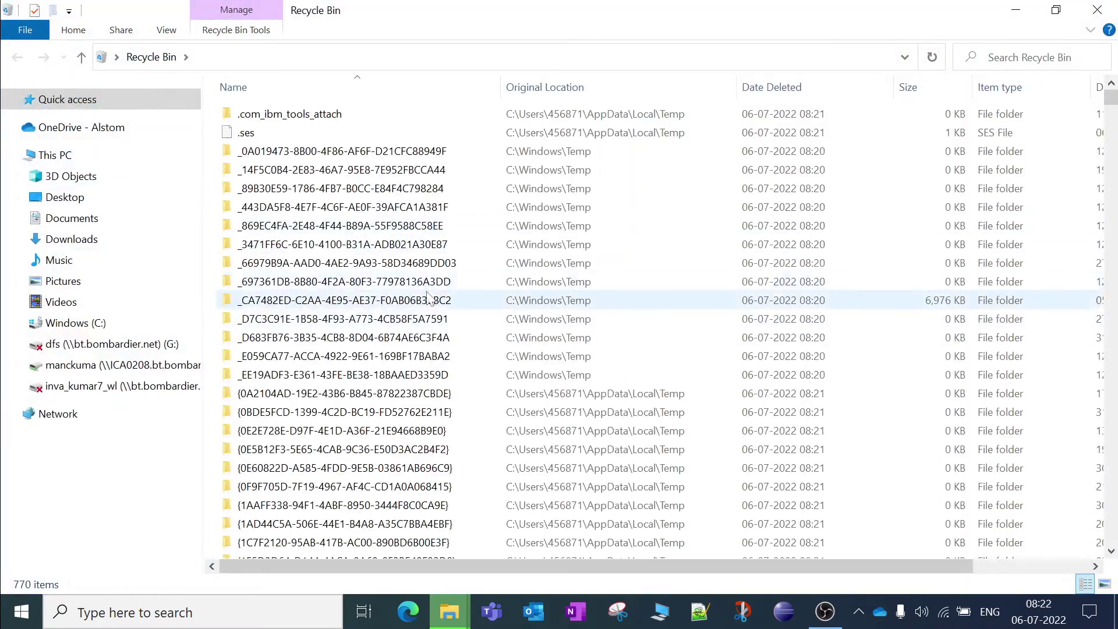
pyautogui.scroll(-20, 431, 297)
pyautogui.scroll(-20, 428, 297)
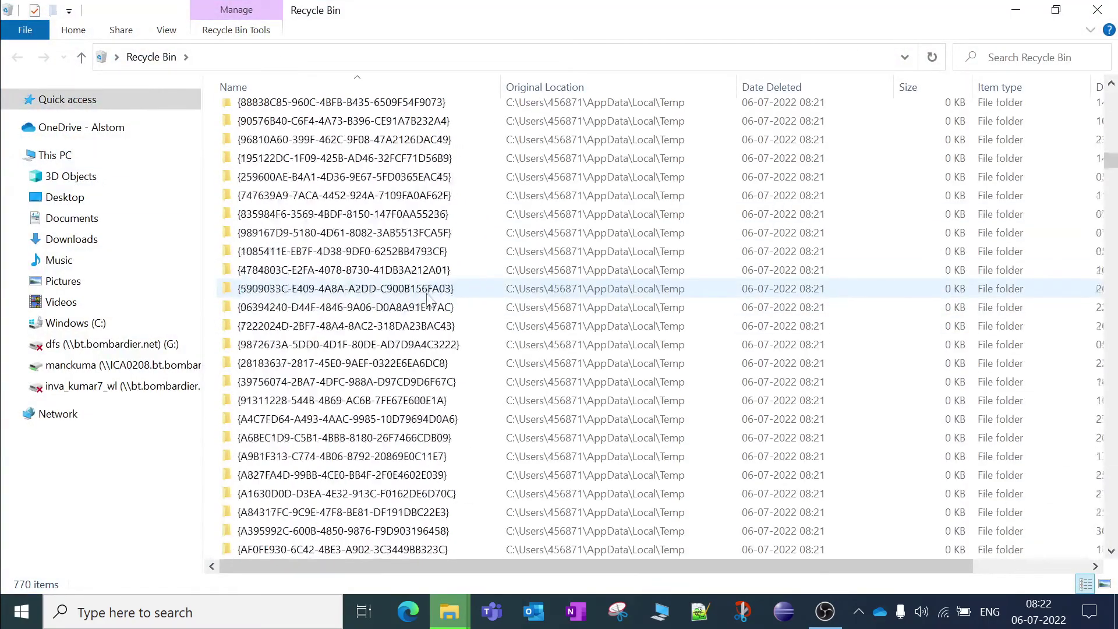
pyautogui.scroll(-20, 431, 303)
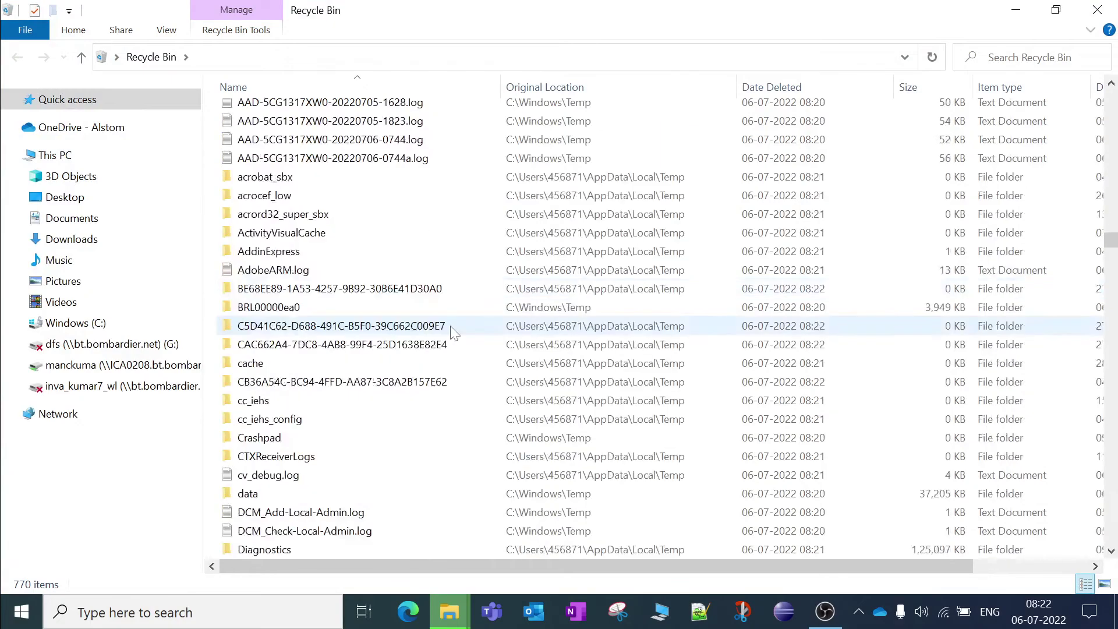
pyautogui.scroll(-12, 454, 333)
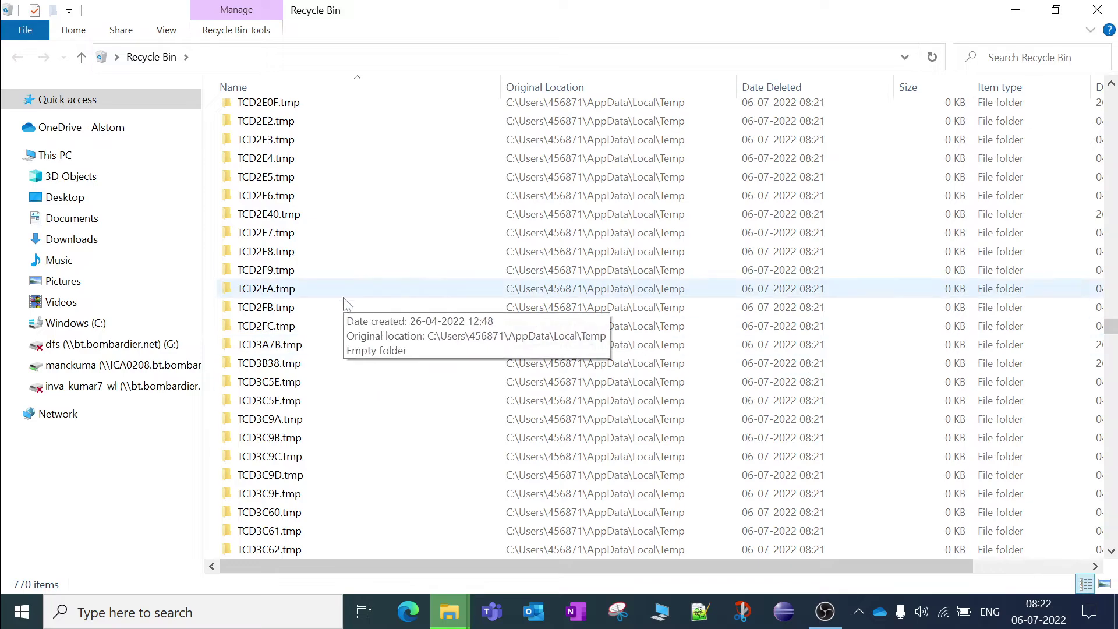
pyautogui.scroll(18, 324, 274)
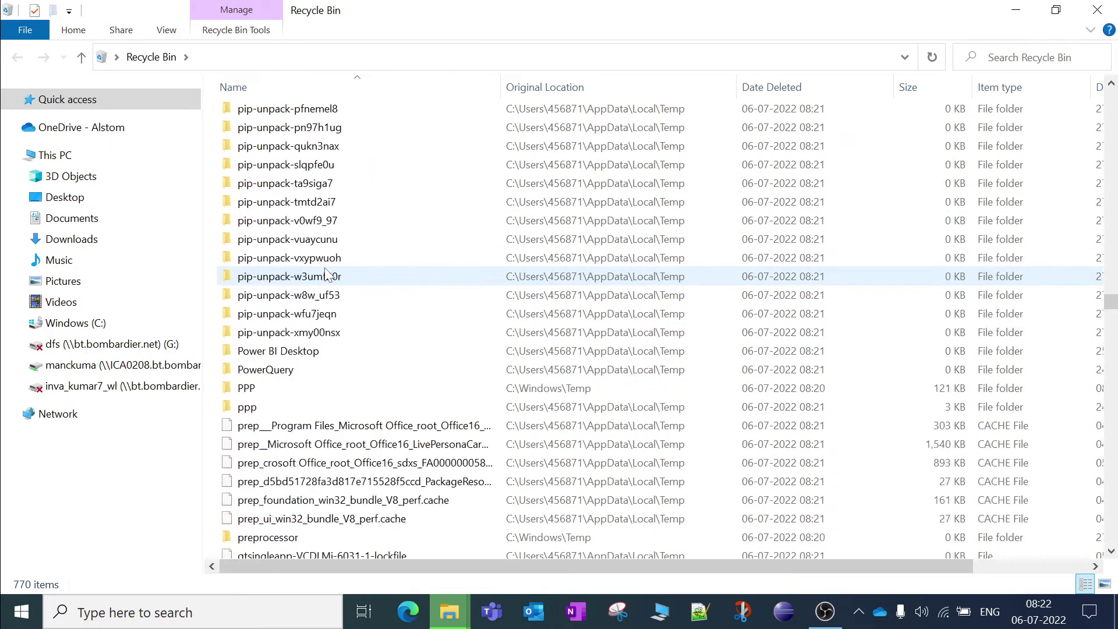
# - Look through the deleted items from both Temp folders in the Recycle Bin and minimize the recycling progress window
pyautogui.scroll(10, 328, 274)
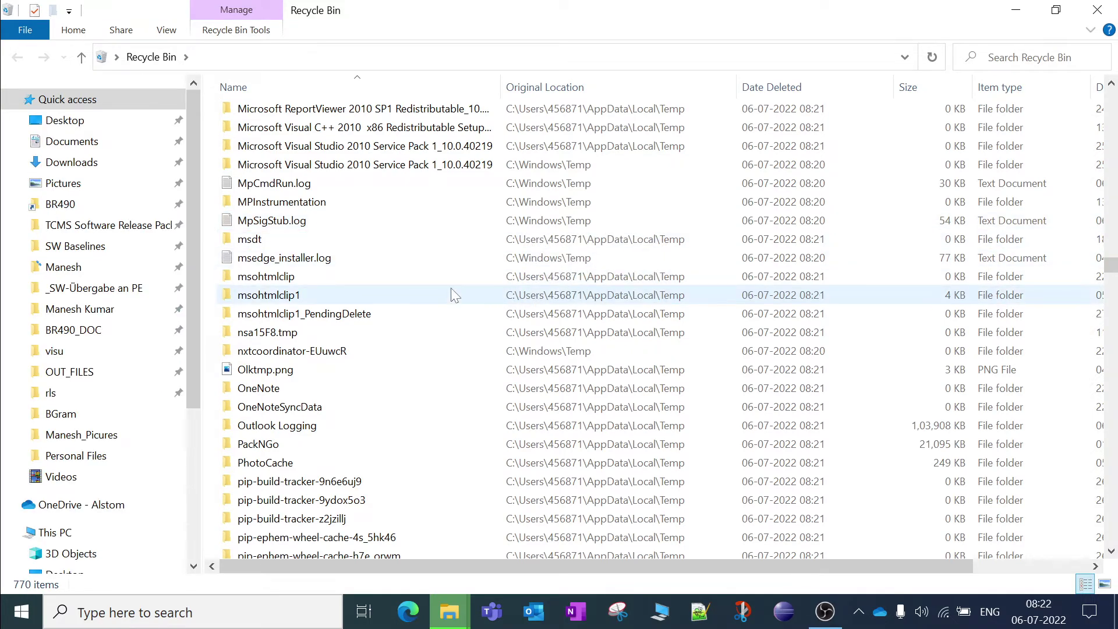
pyautogui.scroll(-12, 437, 357)
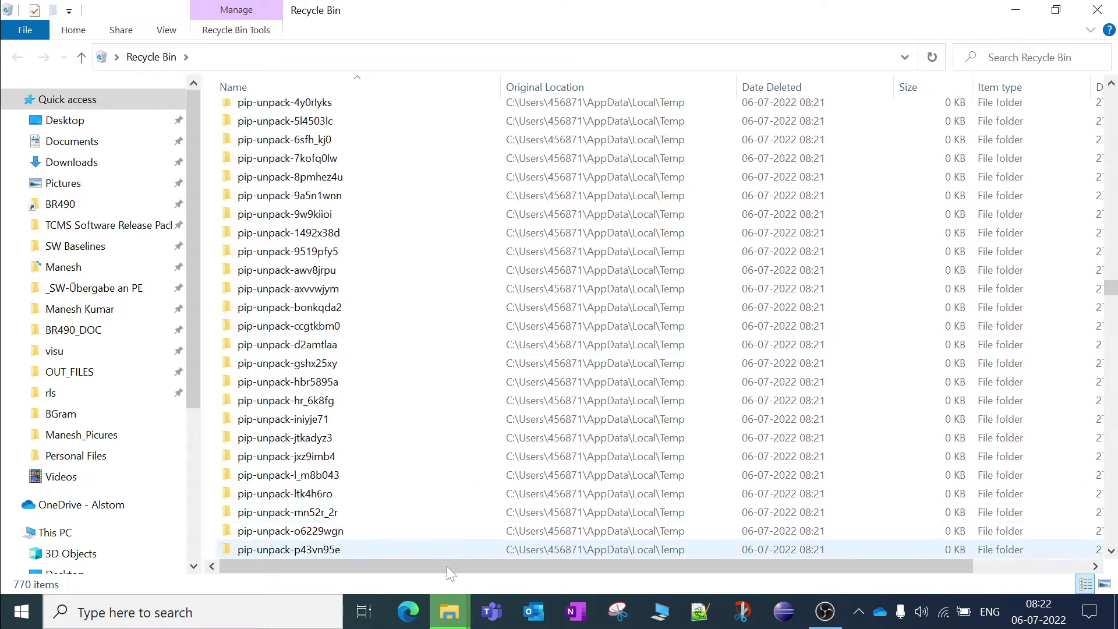
pyautogui.moveTo(442, 599)
pyautogui.click(516, 550)
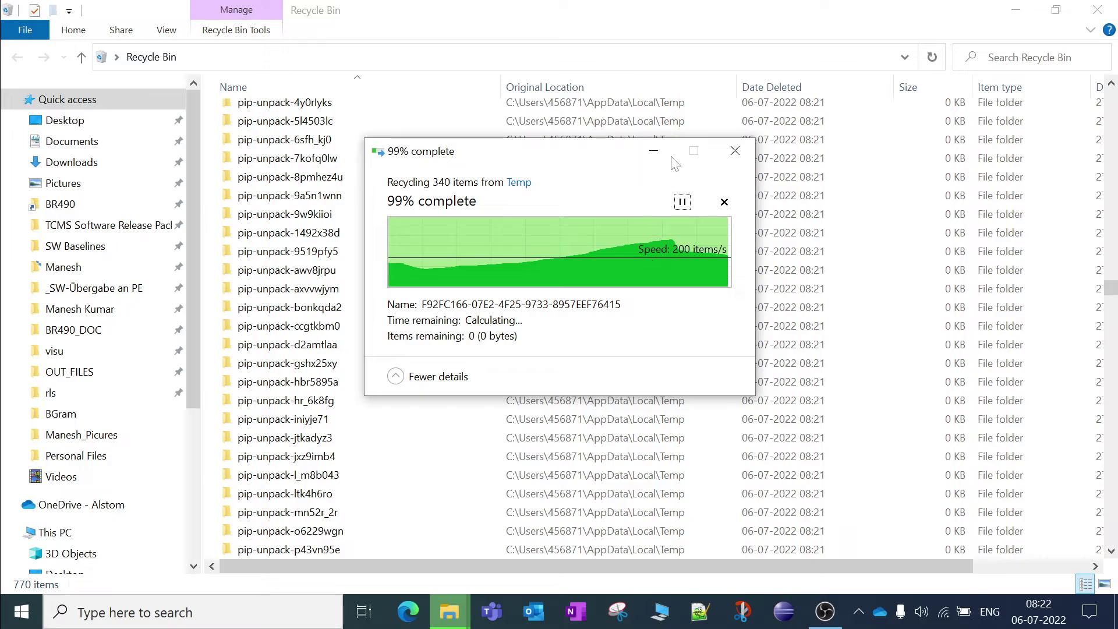
pyautogui.click(654, 150)
pyautogui.scroll(6, 318, 297)
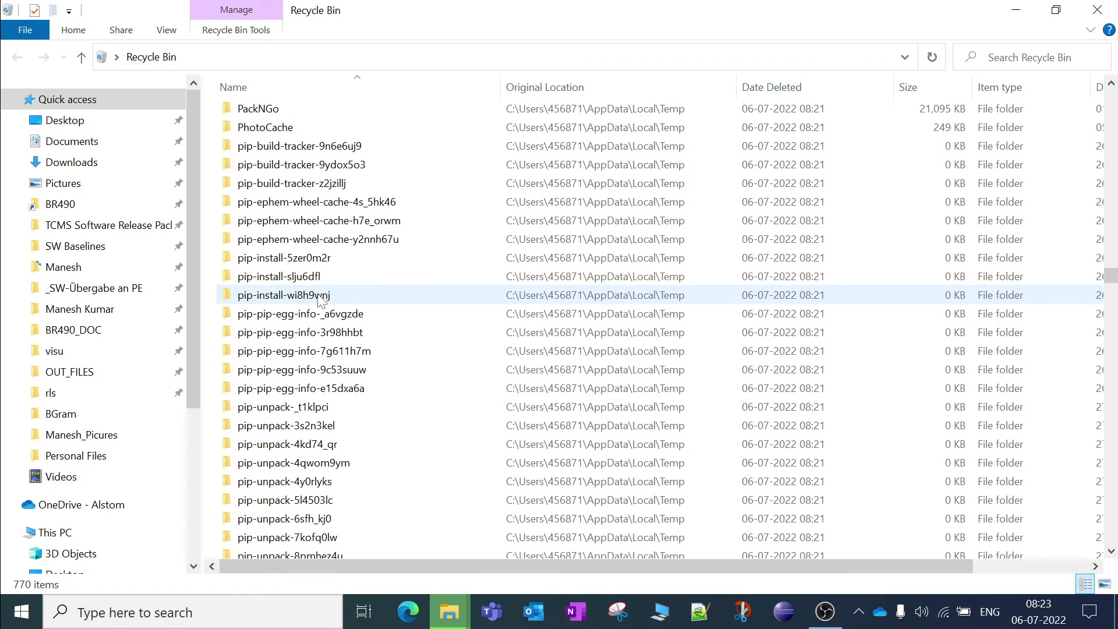
pyautogui.scroll(20, 318, 299)
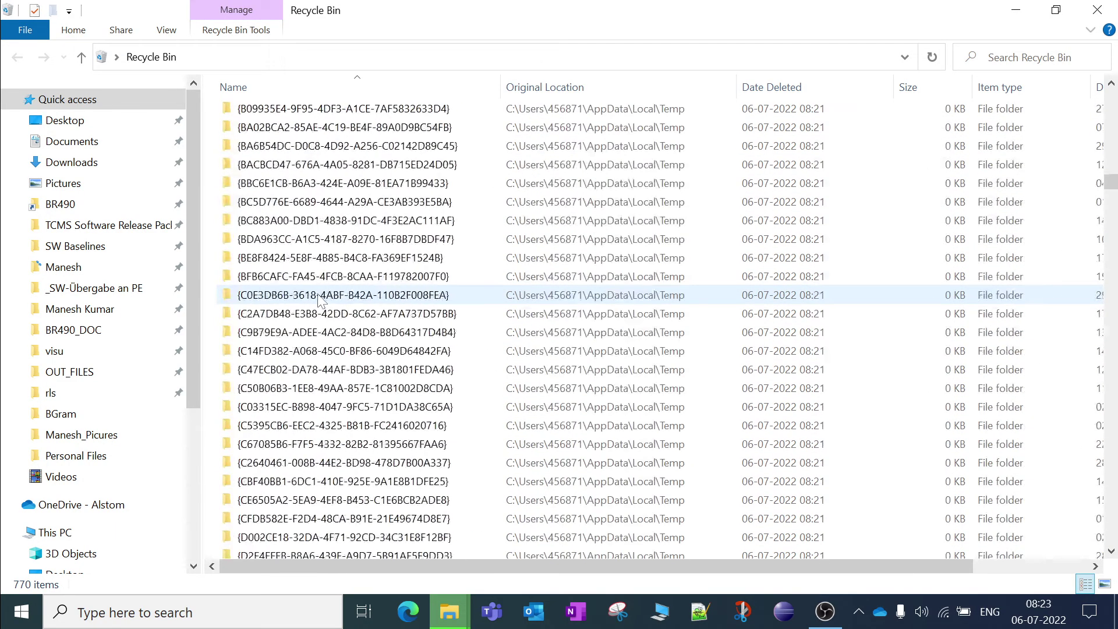
pyautogui.scroll(20, 318, 298)
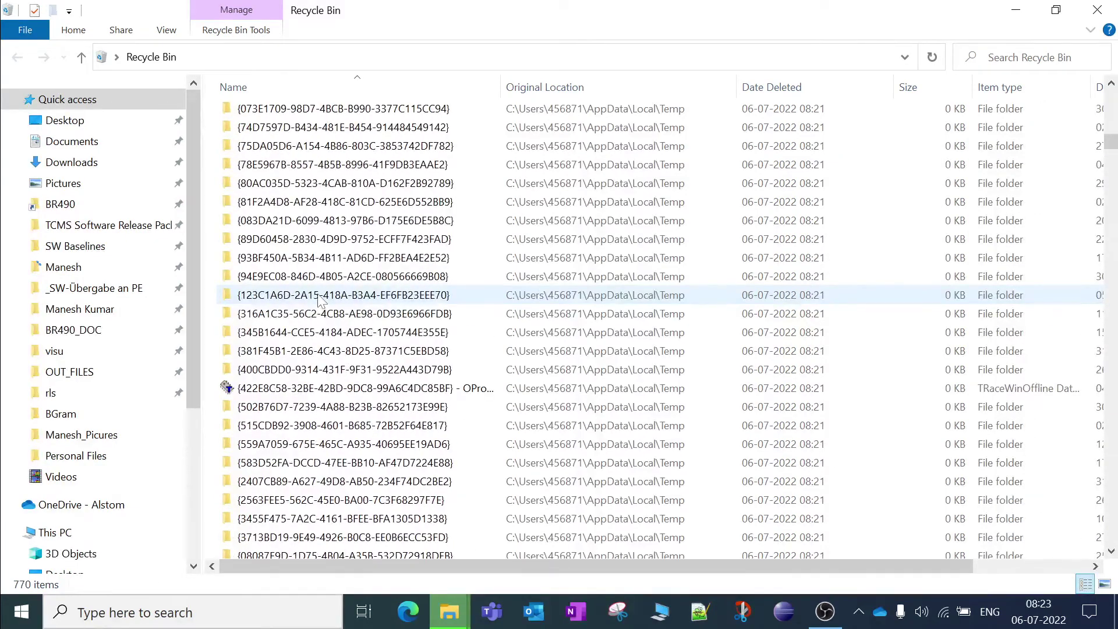
pyautogui.scroll(15, 320, 300)
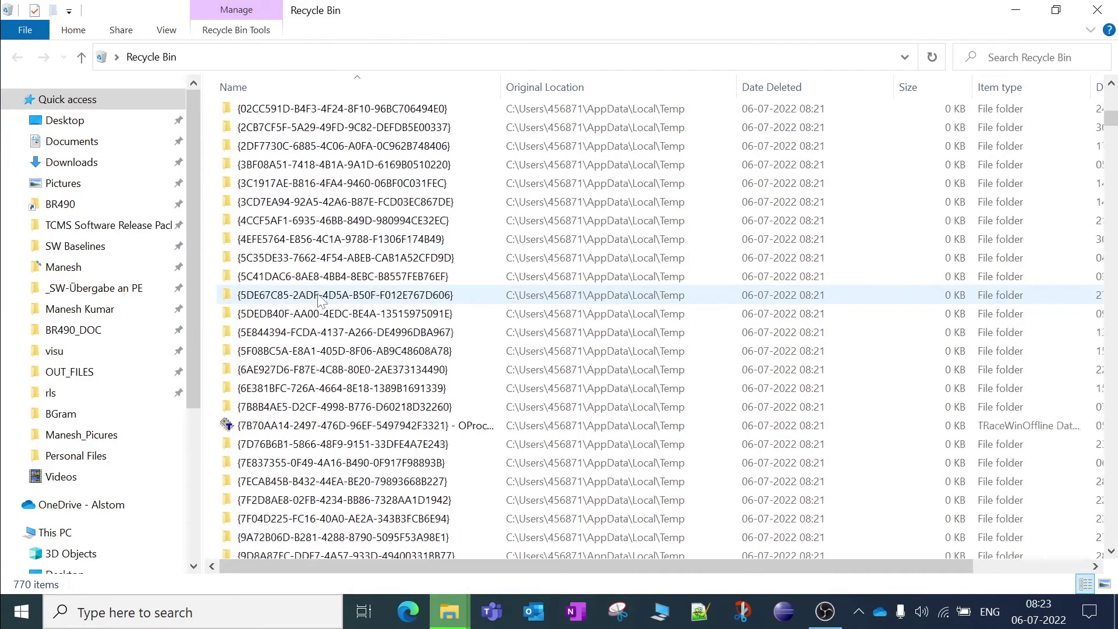
# - Permanently delete all items in the Recycle Bin, continuing with administrator permission for all current items
pyautogui.click(329, 271)
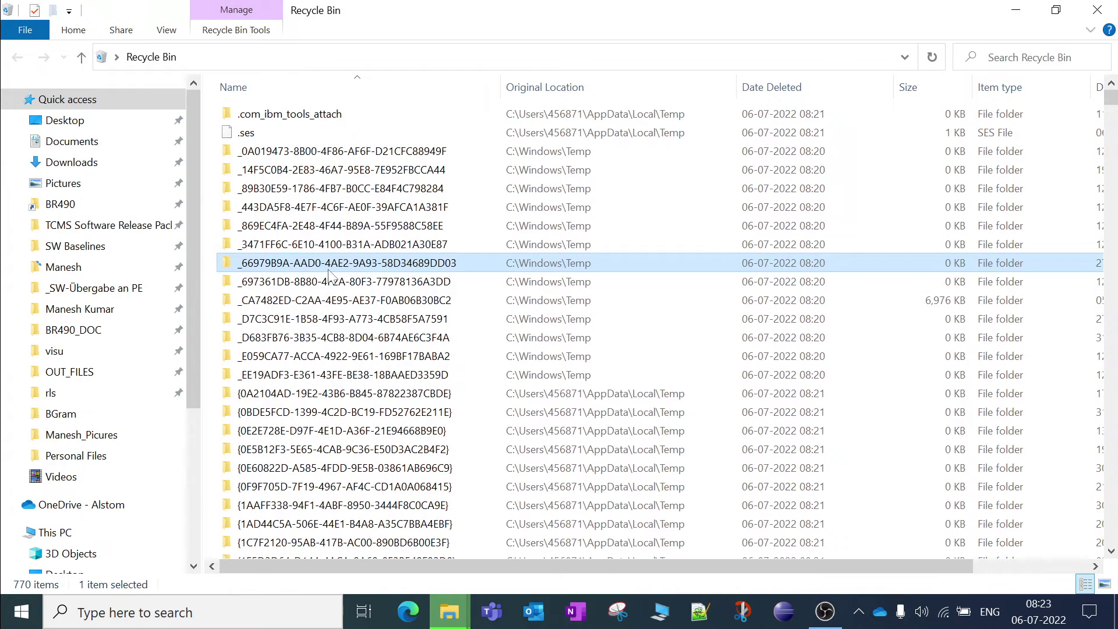
pyautogui.hotkey('ctrl', 'a')
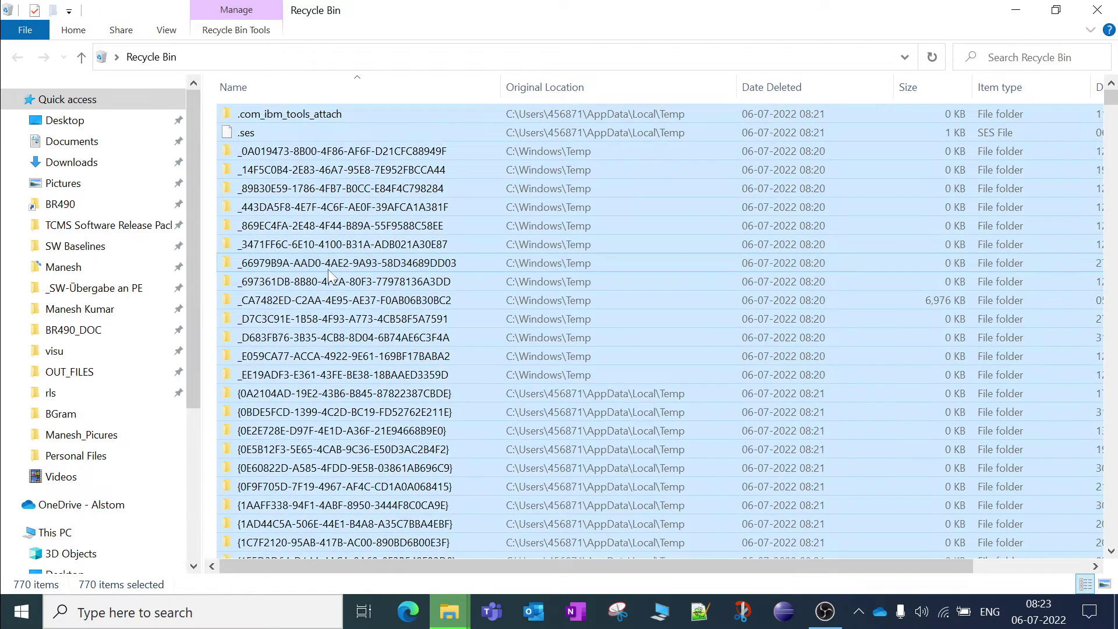
pyautogui.press('Delete')
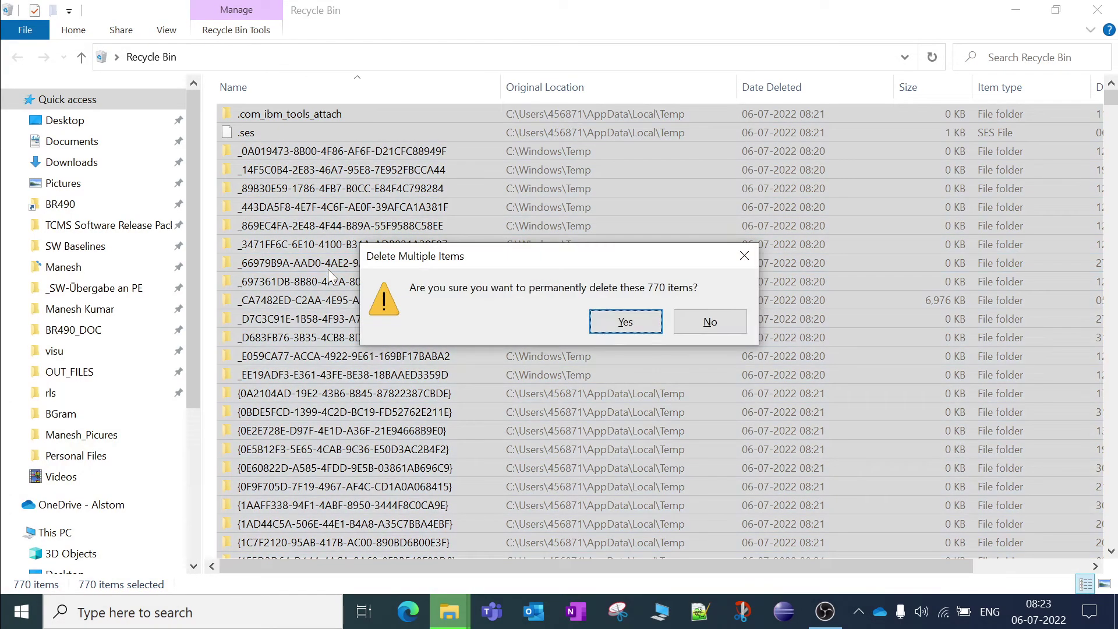
pyautogui.click(626, 322)
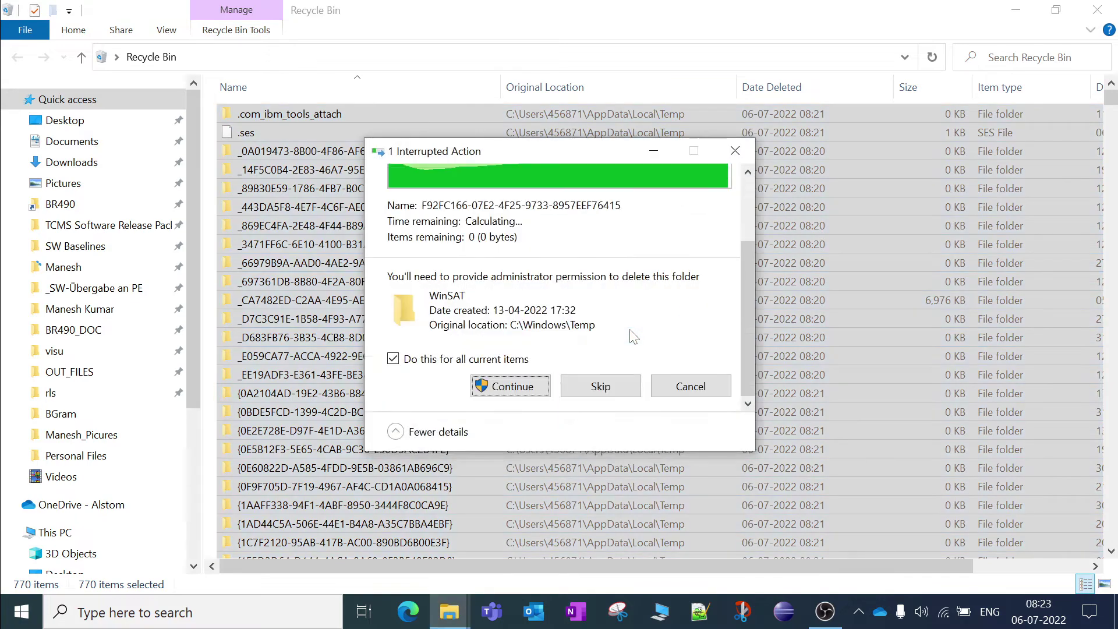
pyautogui.click(505, 386)
pyautogui.click(478, 402)
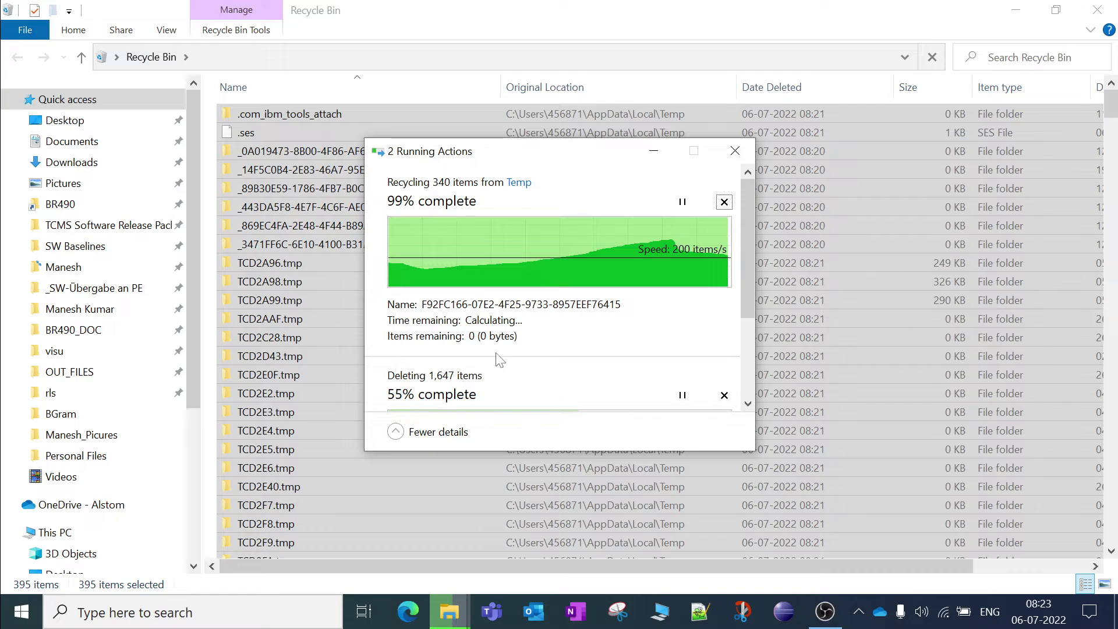
# - Monitor the progress of the running delete operations, and minimize the progress and Recycle Bin windows
pyautogui.scroll(-3, 533, 376)
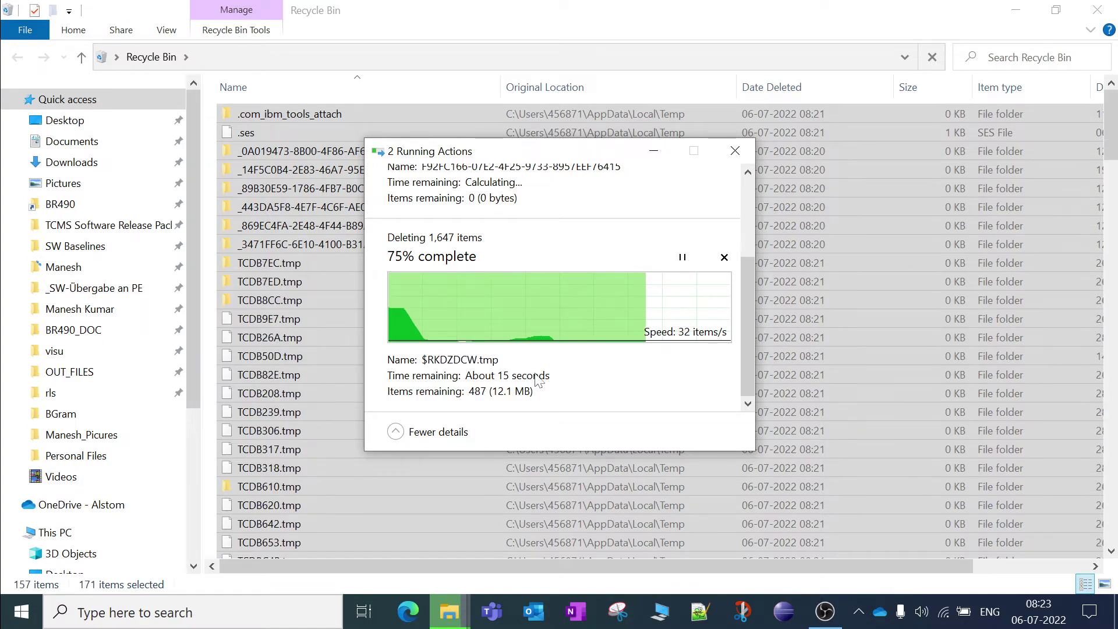
pyautogui.scroll(2, 561, 334)
pyautogui.scroll(2, 562, 334)
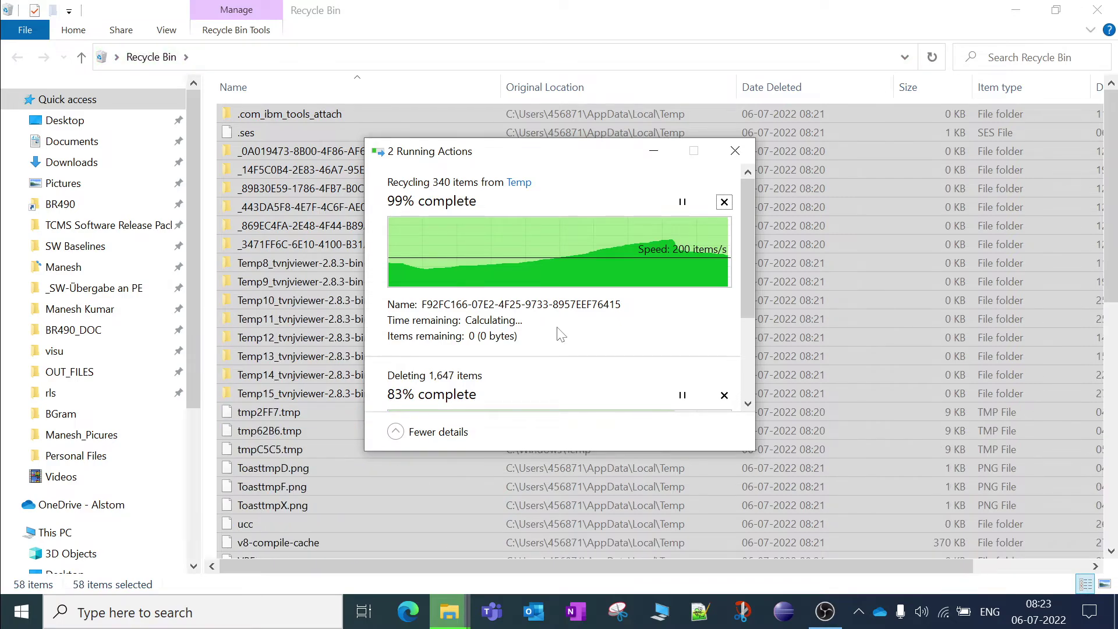
pyautogui.scroll(-3, 568, 333)
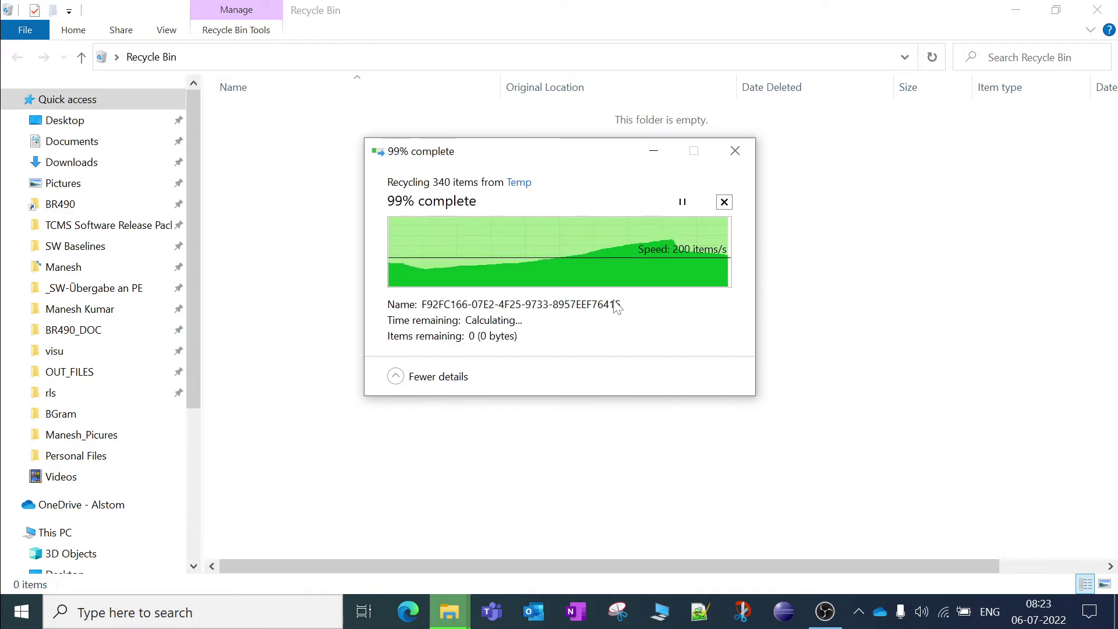
pyautogui.click(438, 379)
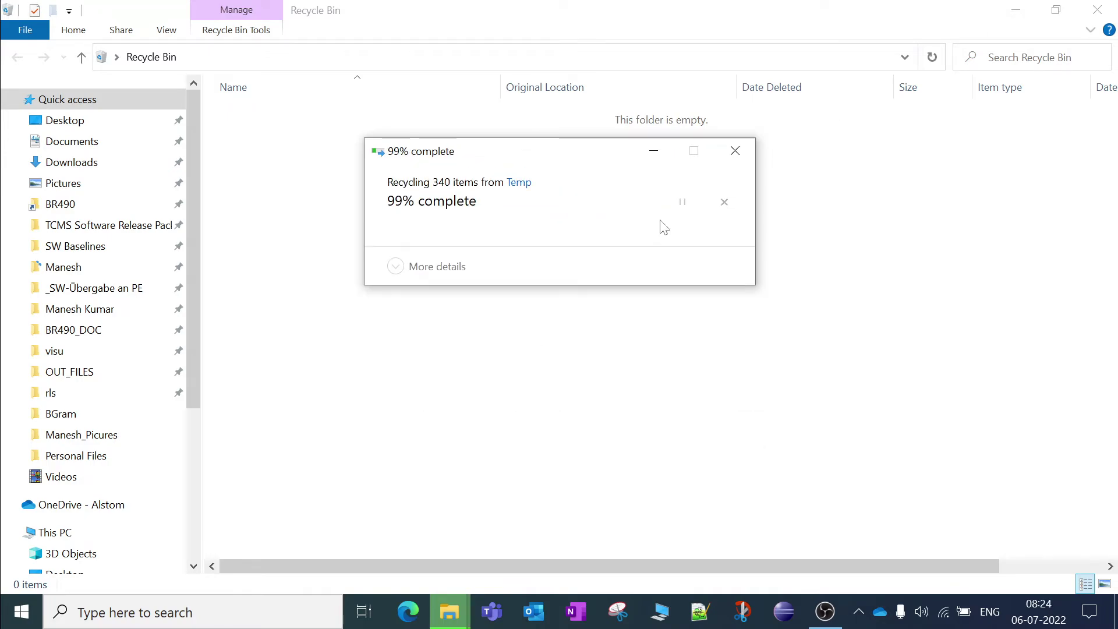
pyautogui.click(443, 271)
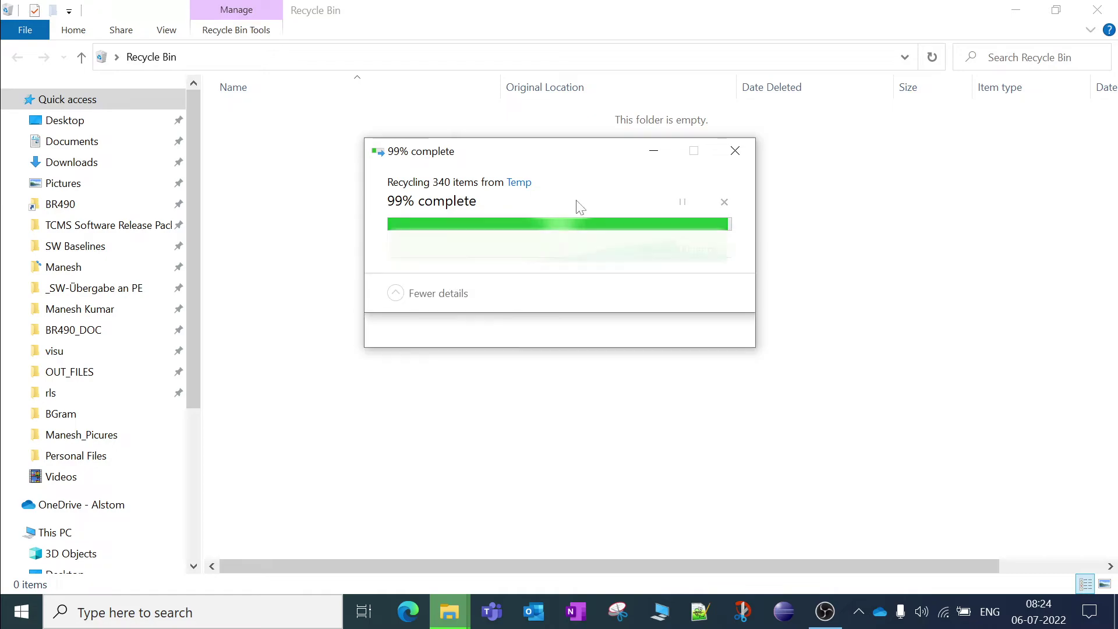
pyautogui.click(653, 150)
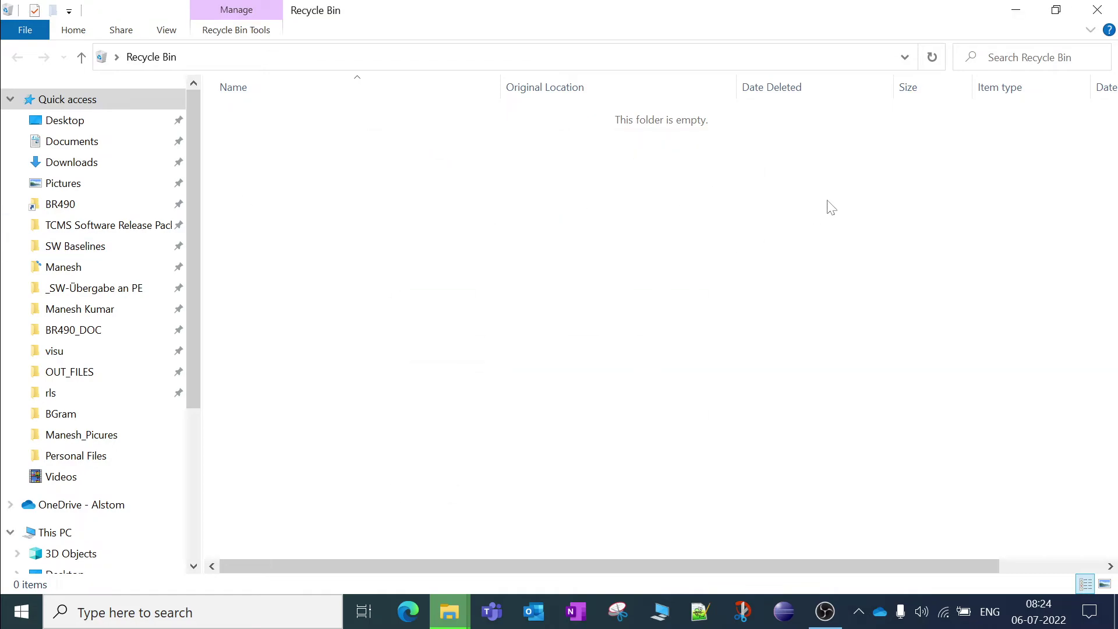
pyautogui.click(1017, 10)
# - Run PC_CleanUp.bat from the desktop as administrator, allow it to make changes, and dismiss the console once it is done
pyautogui.click(351, 25)
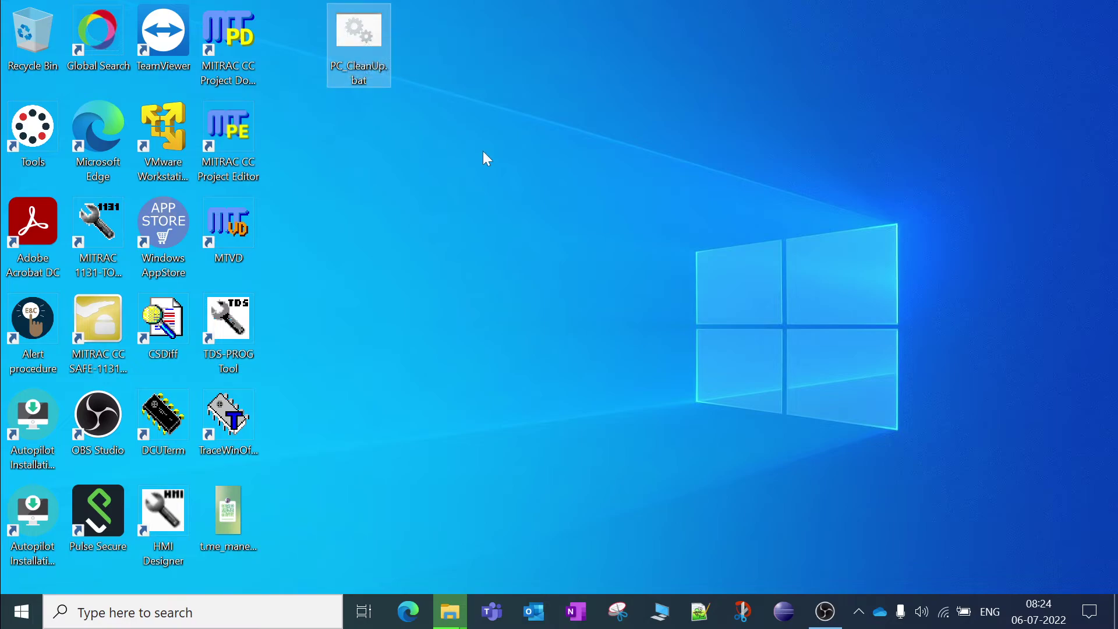
pyautogui.rightClick(361, 28)
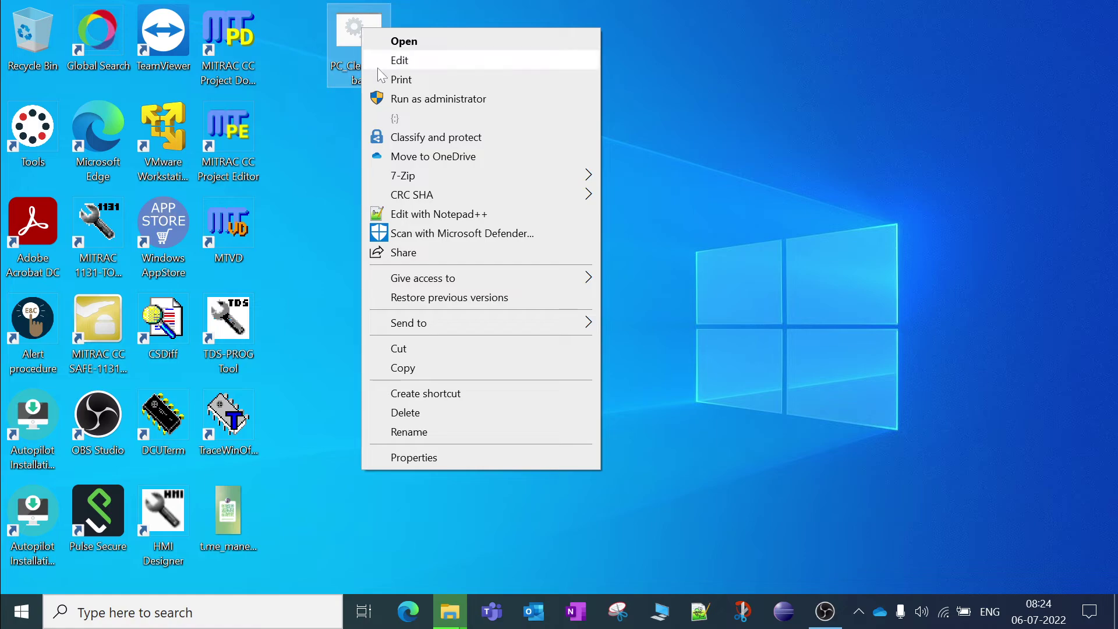
pyautogui.click(389, 99)
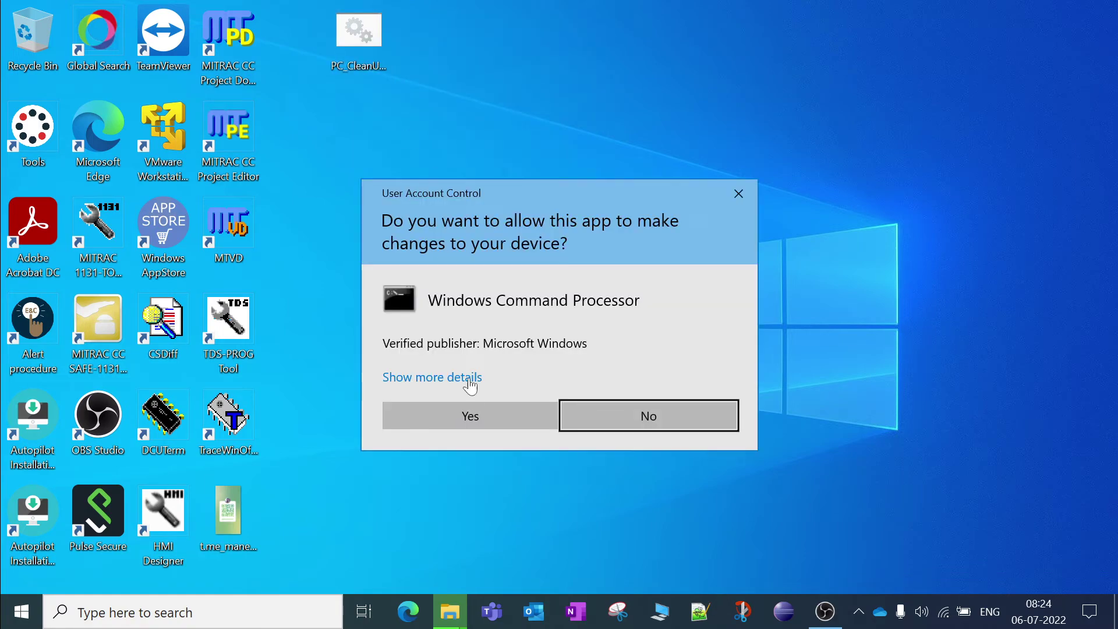
pyautogui.click(466, 414)
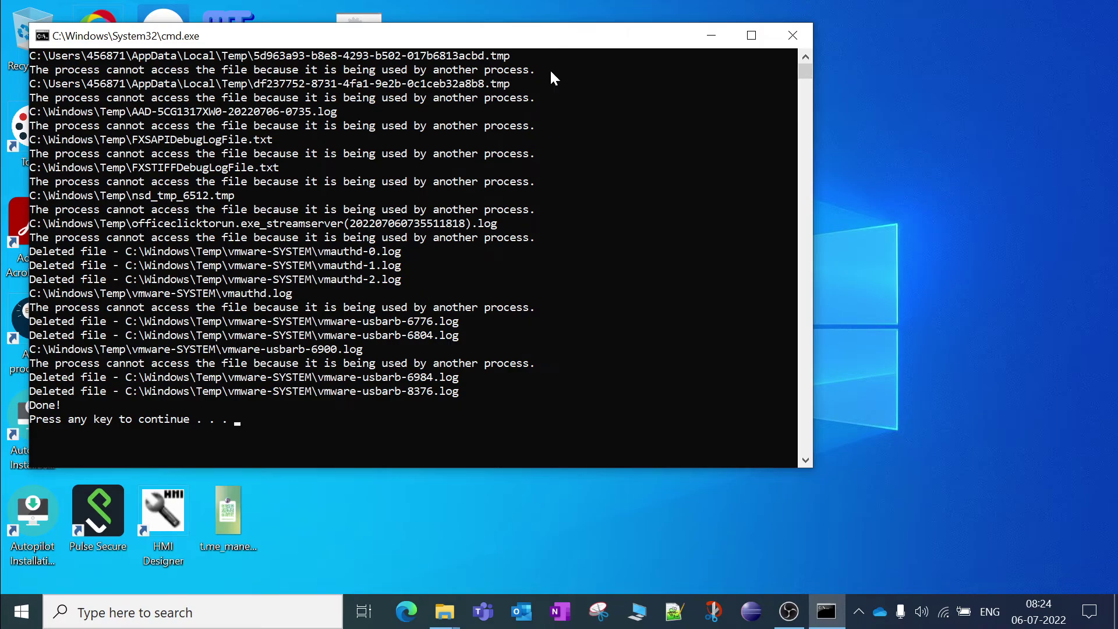
pyautogui.moveTo(548, 35); pyautogui.dragTo(792, 100)
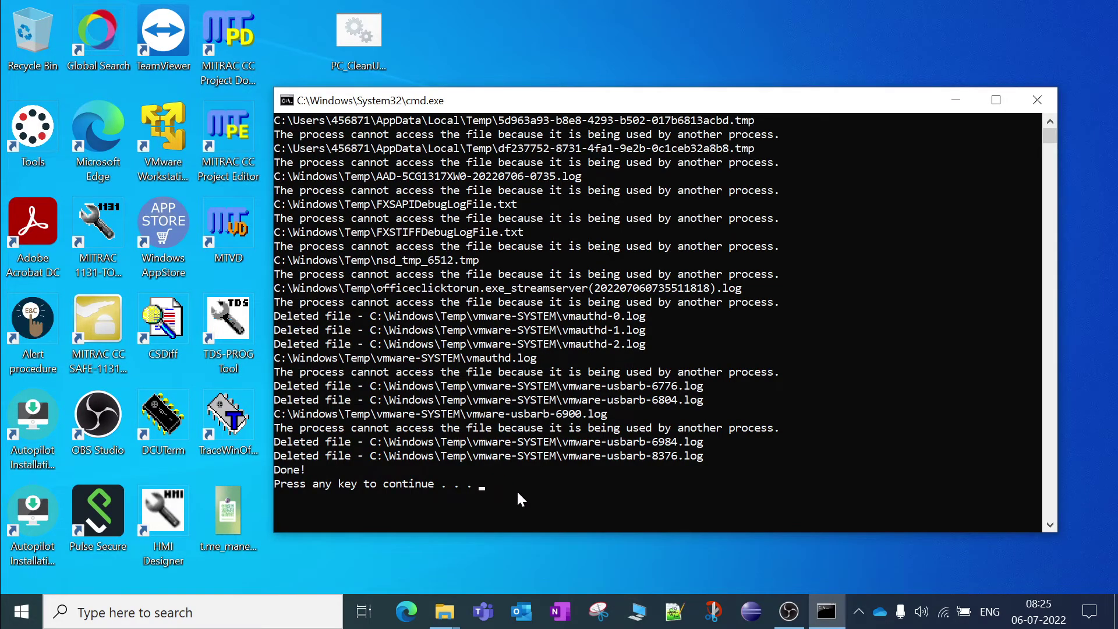
pyautogui.press('Return')
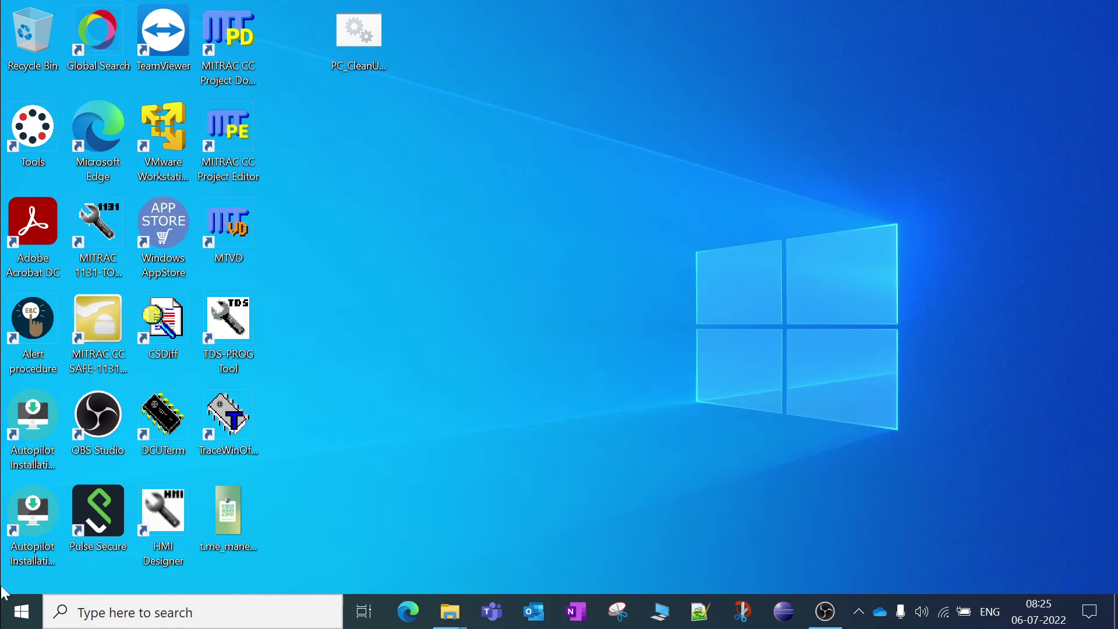
# - Refresh the desktop, view the available power options, and leave them without choosing one
pyautogui.click(347, 80)
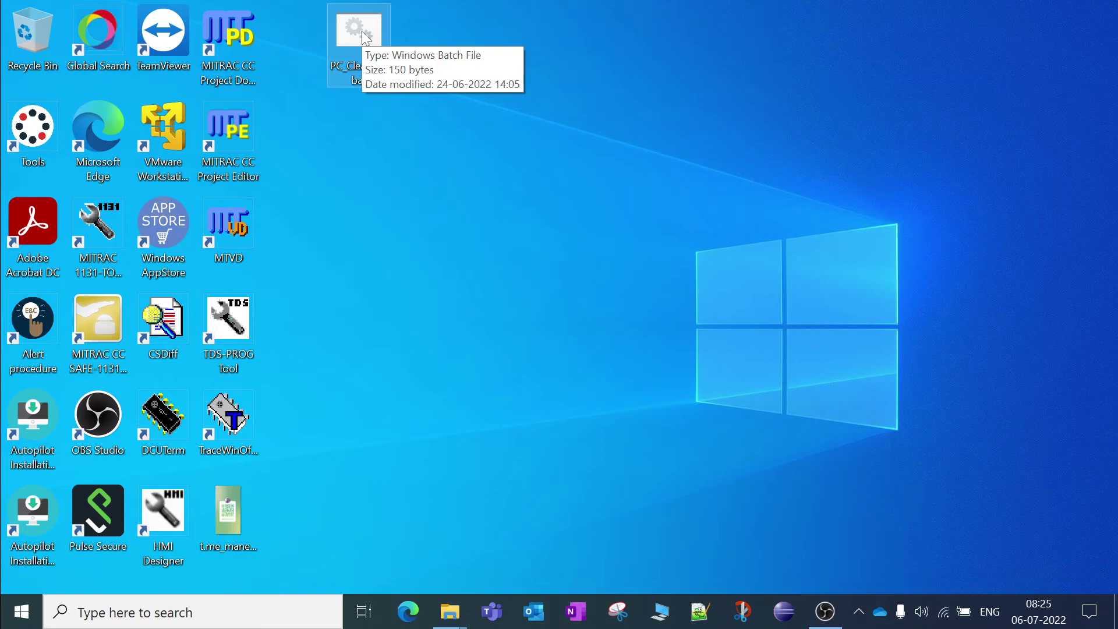
pyautogui.rightClick(765, 111)
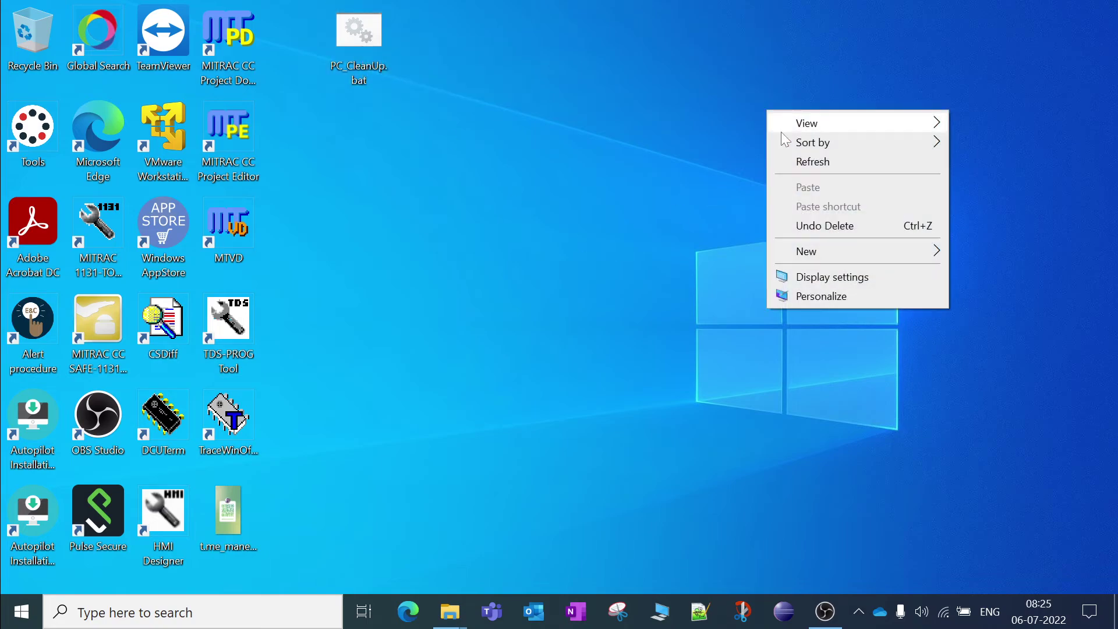
pyautogui.click(813, 162)
pyautogui.click(26, 610)
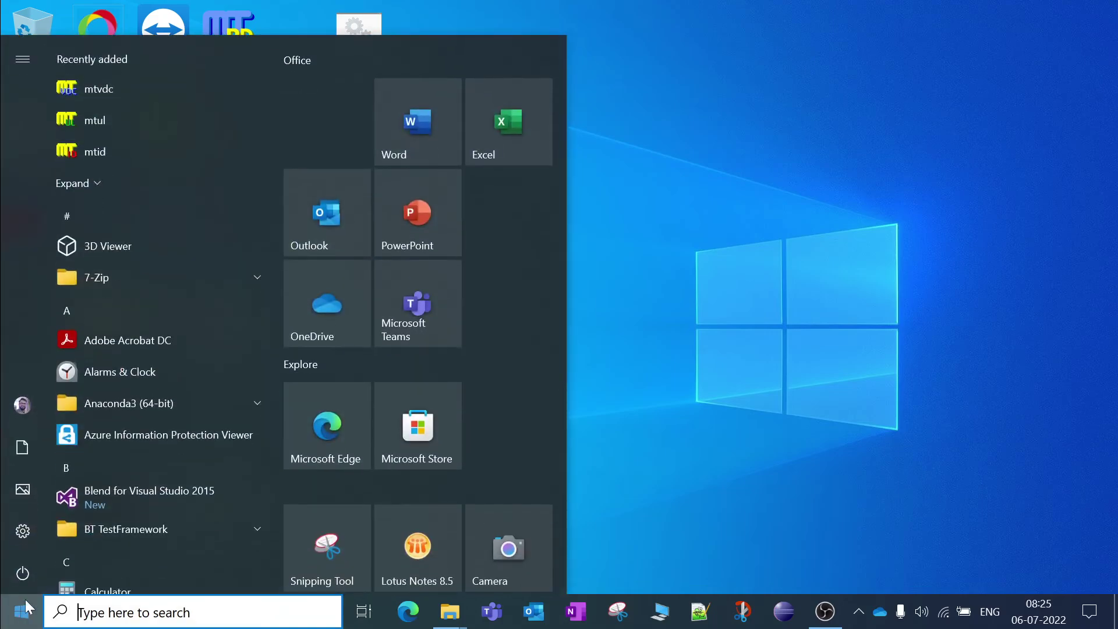
pyautogui.click(31, 580)
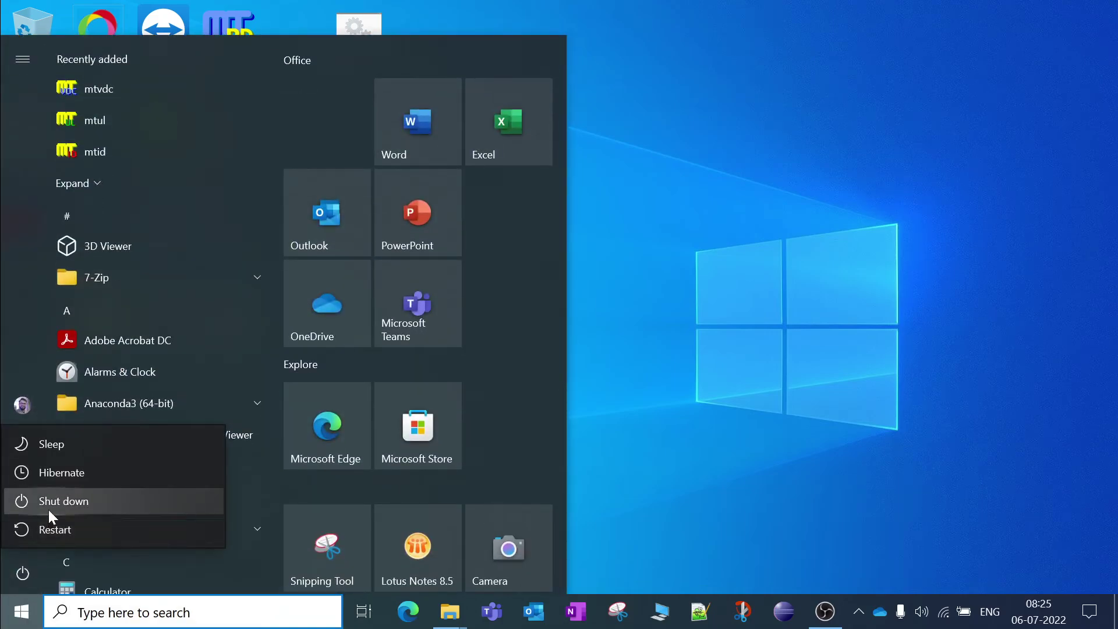
pyautogui.click(793, 233)
pyautogui.click(701, 96)
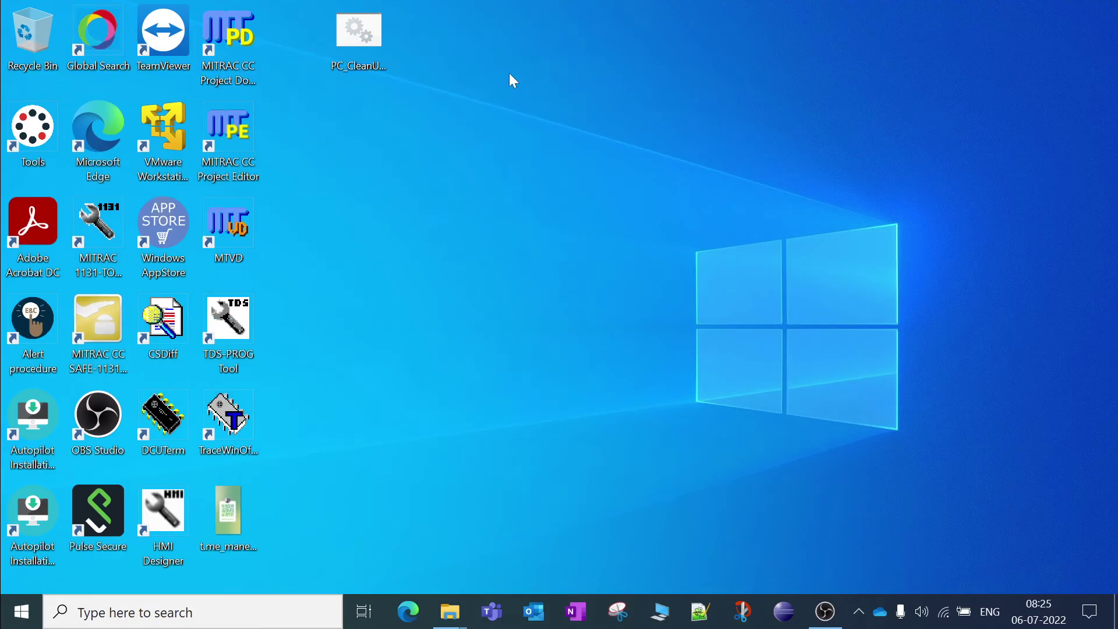
# - Open PC_CleanUp.bat from the desktop for editing in Notepad++ and enlarge the script text
pyautogui.rightClick(367, 26)
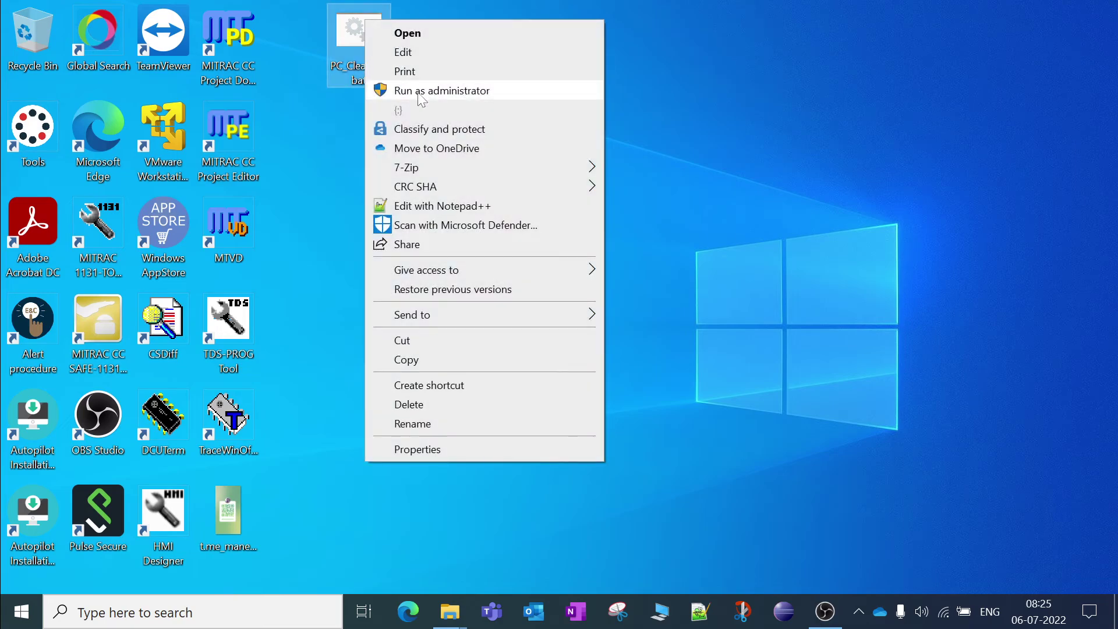
pyautogui.click(680, 117)
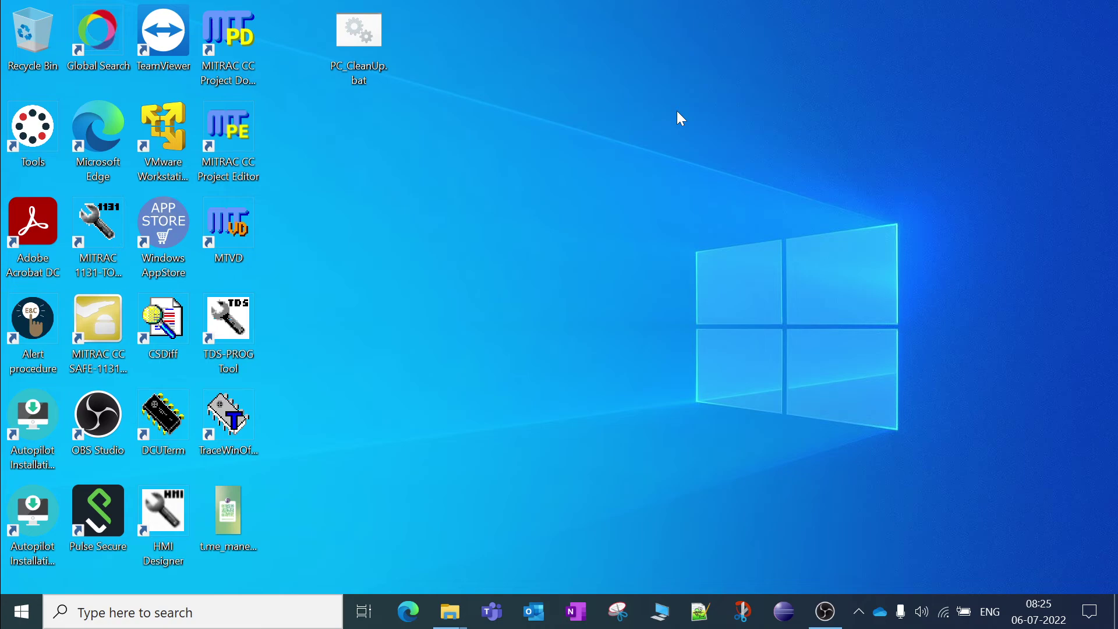
pyautogui.rightClick(365, 29)
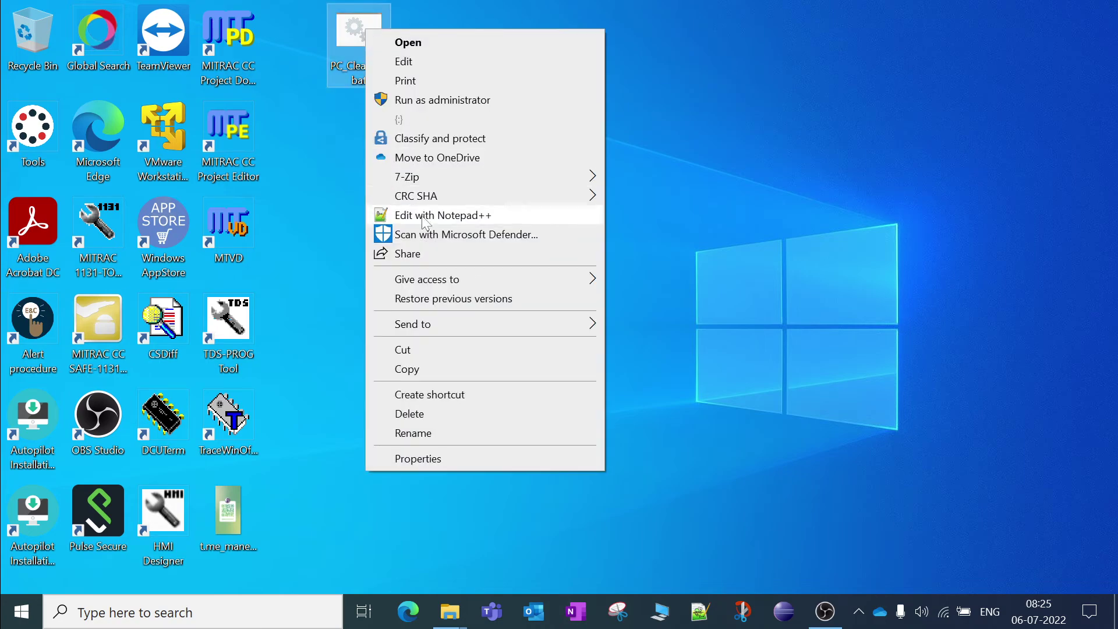
pyautogui.click(422, 216)
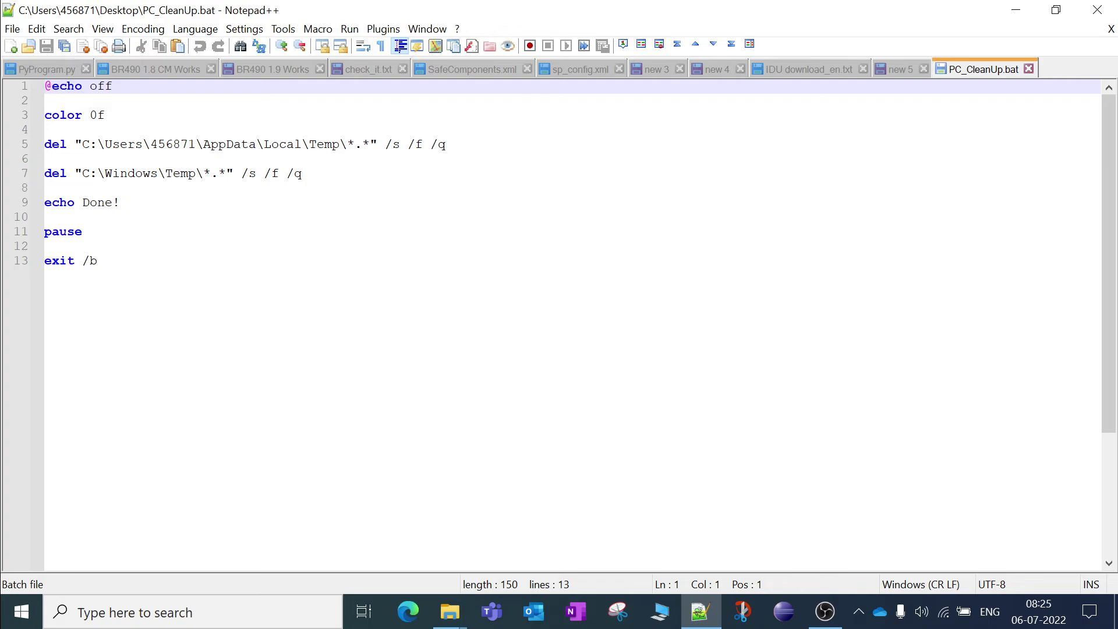
pyautogui.scroll(8, 559, 326)
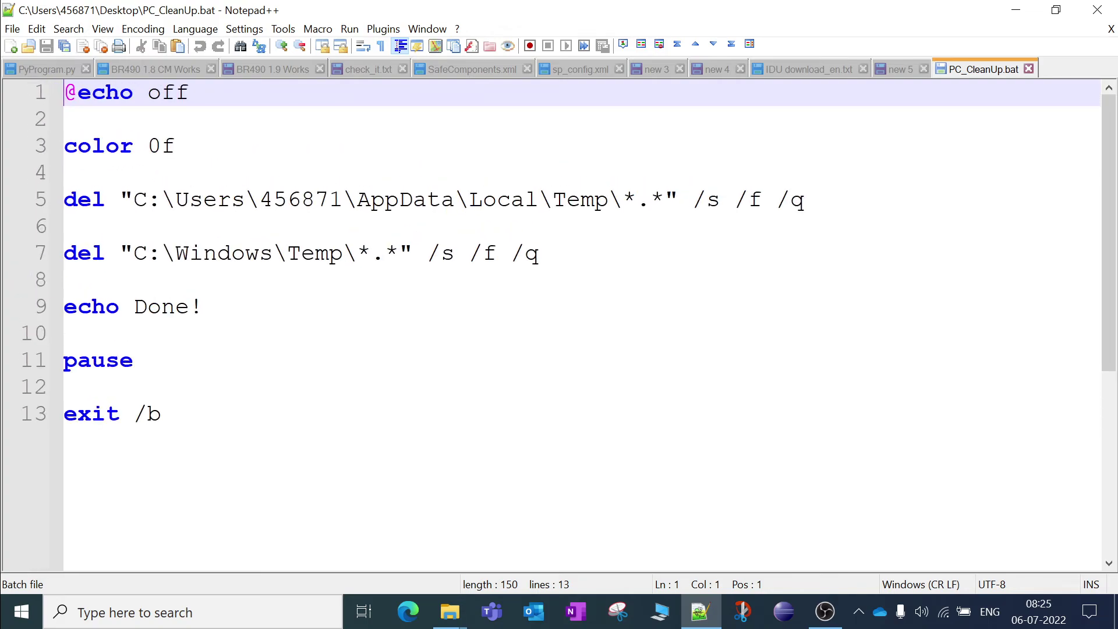
pyautogui.scroll(2, 559, 326)
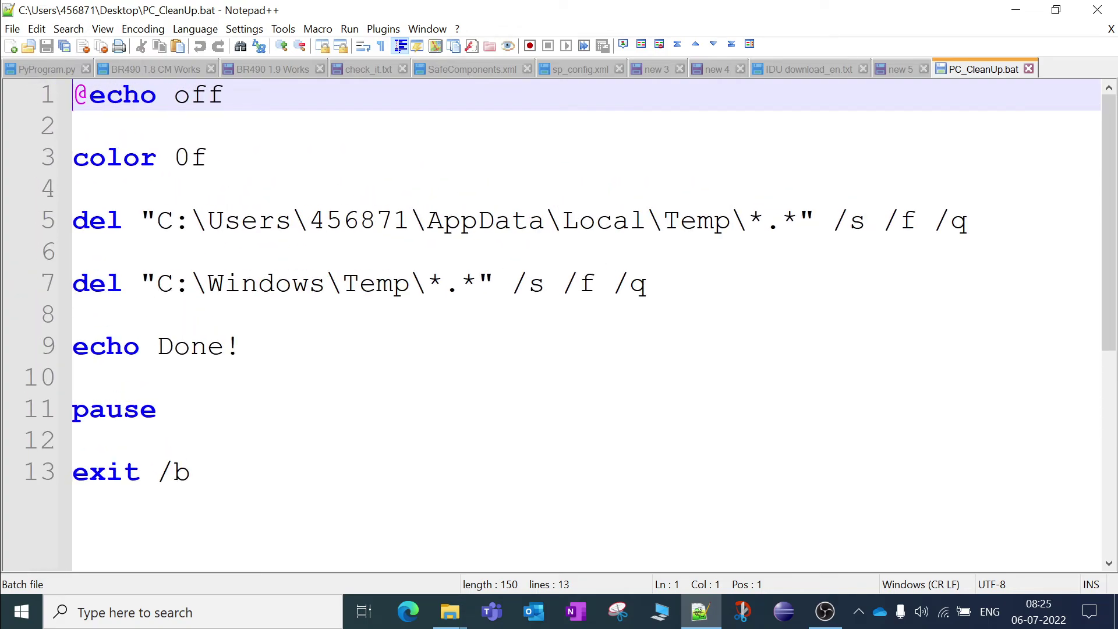
pyautogui.moveTo(208, 157); pyautogui.dragTo(74, 97)
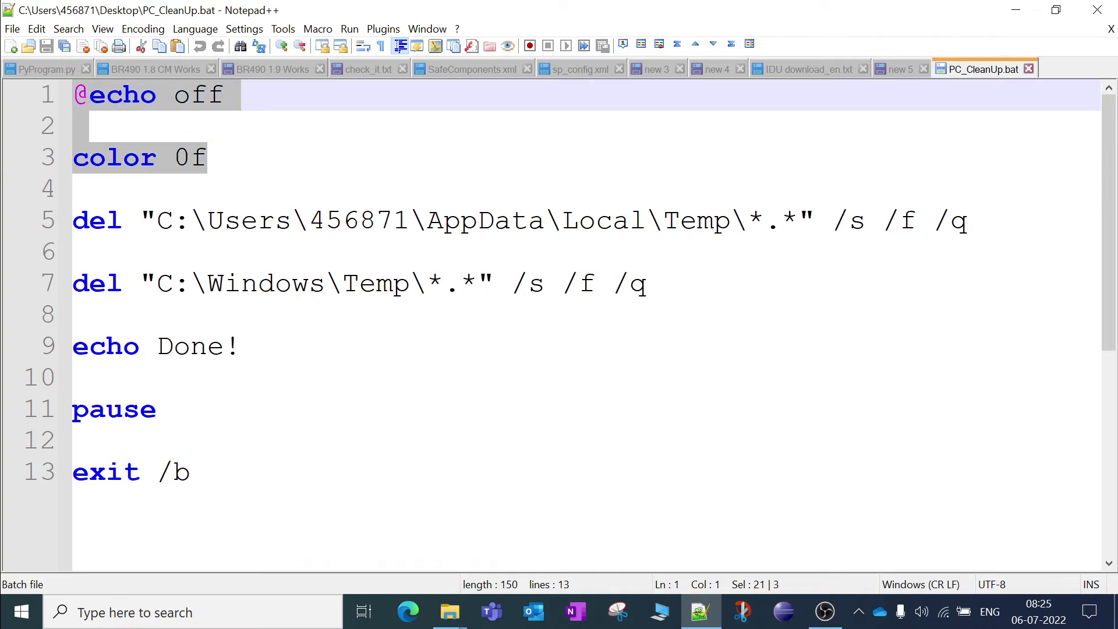
pyautogui.moveTo(209, 158); pyautogui.dragTo(73, 158)
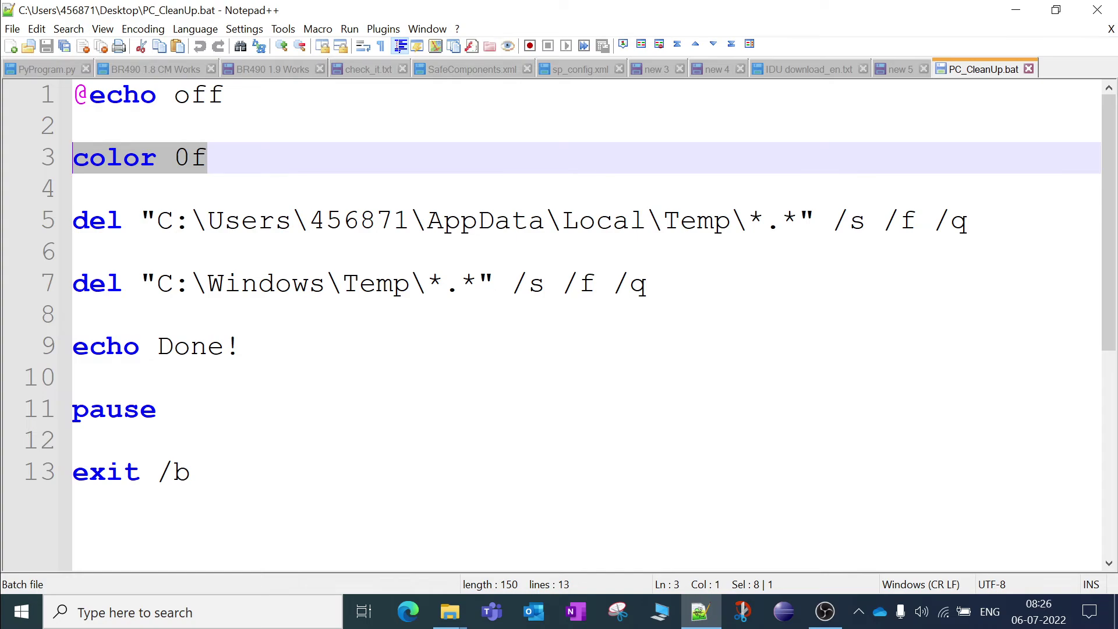
pyautogui.moveTo(141, 221); pyautogui.dragTo(731, 221)
pyautogui.click(648, 284)
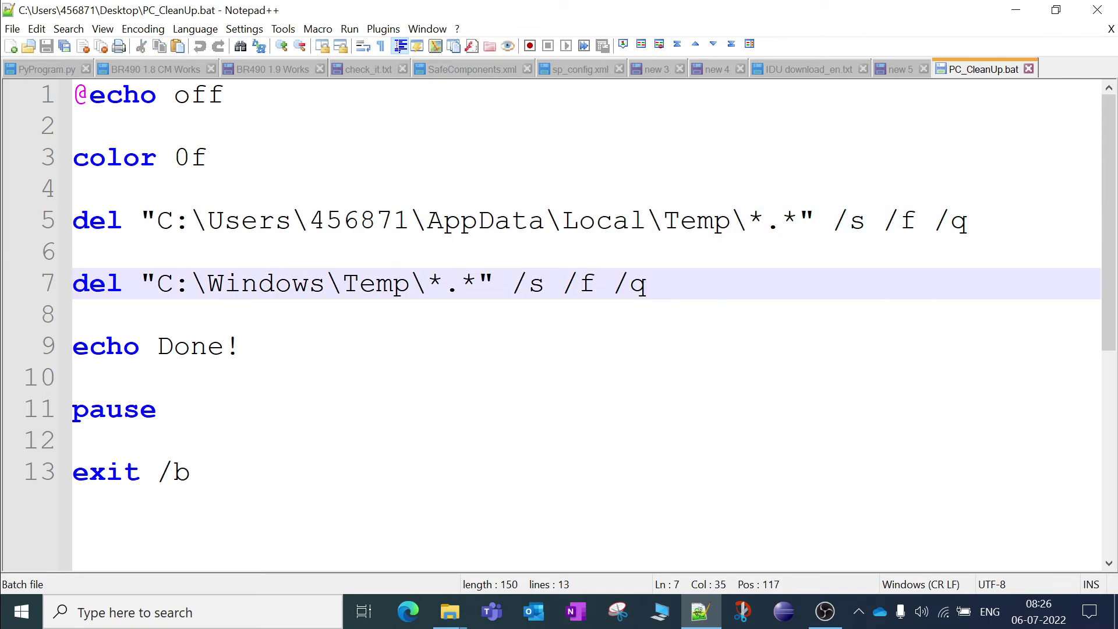
pyautogui.moveTo(156, 284); pyautogui.dragTo(427, 283)
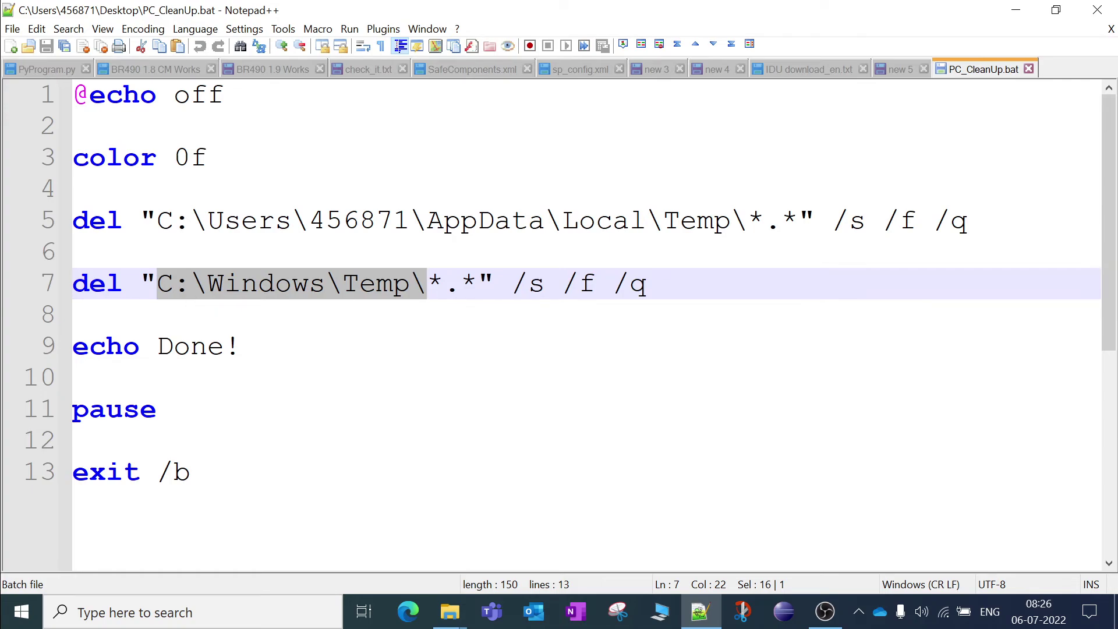
# - Highlight the *.* wildcard and the /s /f /q switches in the C:\Windows\Temp del command to examine them
pyautogui.click(444, 284)
pyautogui.press('Right')
pyautogui.press('Right')
pyautogui.hotkey('shift', 'Left')
pyautogui.hotkey('shift', 'Left')
pyautogui.hotkey('shift', 'Left')
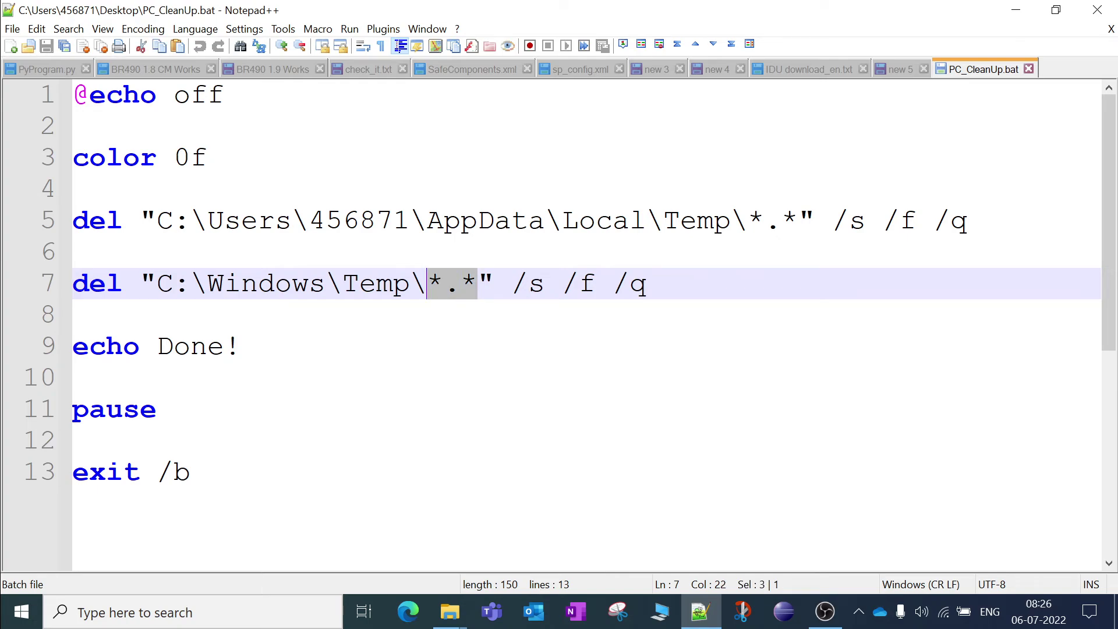
pyautogui.hotkey('shift', 'Left')
pyautogui.hotkey('shift', 'Right')
pyautogui.press('Right')
pyautogui.press('Right')
pyautogui.press('Right')
pyautogui.hotkey('shift', 'Right')
pyautogui.hotkey('shift', 'Right')
pyautogui.hotkey('shift', 'Right')
pyautogui.hotkey('shift', 'Right')
pyautogui.hotkey('shift', 'Right')
pyautogui.hotkey('shift', 'Right')
pyautogui.hotkey('shift', 'Right')
pyautogui.hotkey('shift', 'Right')
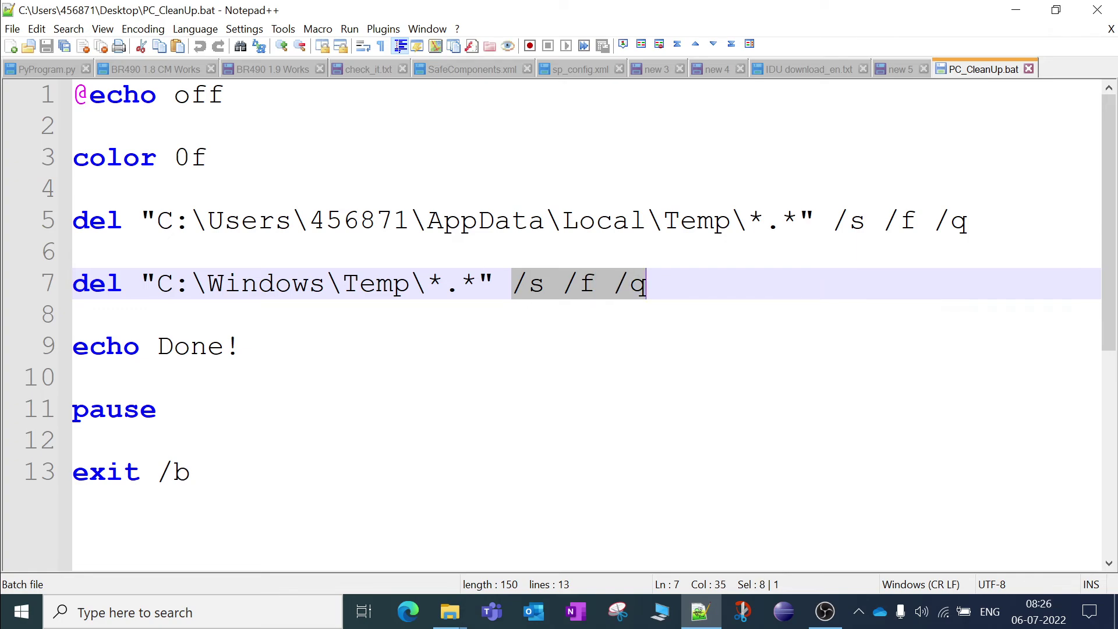
# - Highlight the user's full AppData\Local\Temp folder path in the first del command, without the wildcard
pyautogui.click(190, 220)
pyautogui.press('Left')
pyautogui.press('Left')
pyautogui.hotkey('shift', 'Right')
pyautogui.hotkey('shift', 'Right')
pyautogui.hotkey('shift', 'Right')
pyautogui.hotkey('shift', 'Right')
pyautogui.hotkey('shift', 'Right')
pyautogui.hotkey('shift', 'Right')
pyautogui.hotkey('shift', 'Right')
pyautogui.hotkey('shift', 'Right')
pyautogui.hotkey('shift', 'Right')
pyautogui.hotkey('shift', 'Right')
pyautogui.hotkey('shift', 'Right')
pyautogui.hotkey('shift', 'Right')
pyautogui.hotkey('shift', 'Right')
pyautogui.hotkey('shift', 'Right')
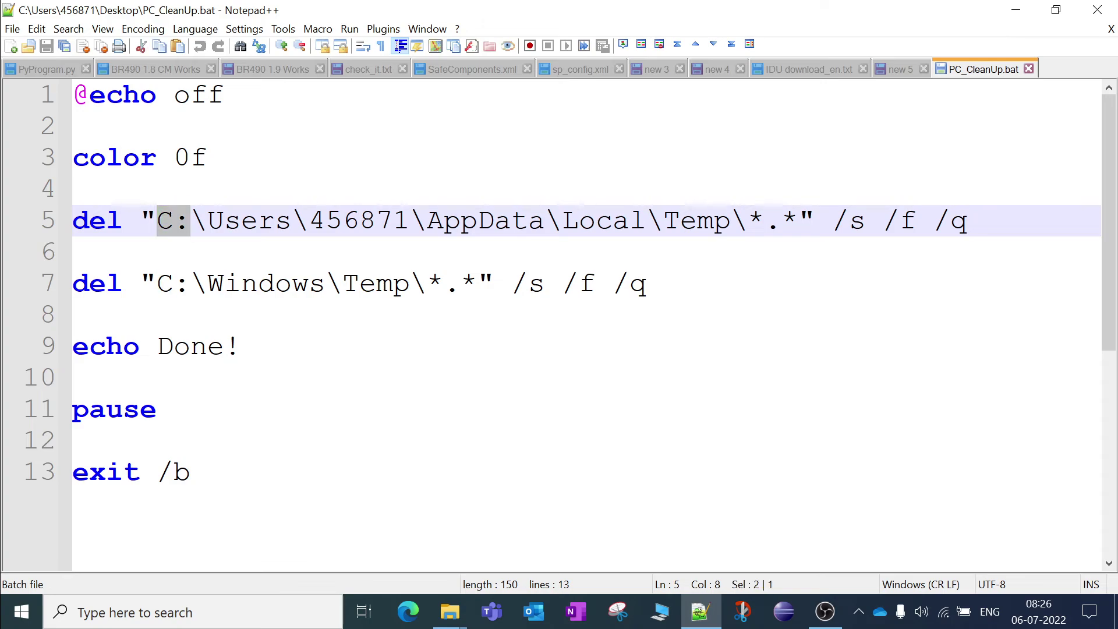
pyautogui.hotkey('shift', 'Right')
pyautogui.hotkey('shift', 'Right')
pyautogui.hotkey('shift', 'Right')
pyautogui.hotkey('shift', 'Right')
pyautogui.hotkey('shift', 'Right')
pyautogui.hotkey('shift', 'Right')
pyautogui.hotkey('shift', 'Right')
pyautogui.hotkey('shift', 'Right')
pyautogui.hotkey('shift', 'Right')
pyautogui.hotkey('shift', 'Right')
pyautogui.hotkey('shift', 'Right')
pyautogui.hotkey('shift', 'Right')
pyautogui.hotkey('shift', 'Right')
pyautogui.hotkey('shift', 'Right')
pyautogui.hotkey('shift', 'Right')
pyautogui.hotkey('shift', 'Right')
pyautogui.hotkey('shift', 'Right')
pyautogui.hotkey('shift', 'Right')
pyautogui.hotkey('shift', 'Right')
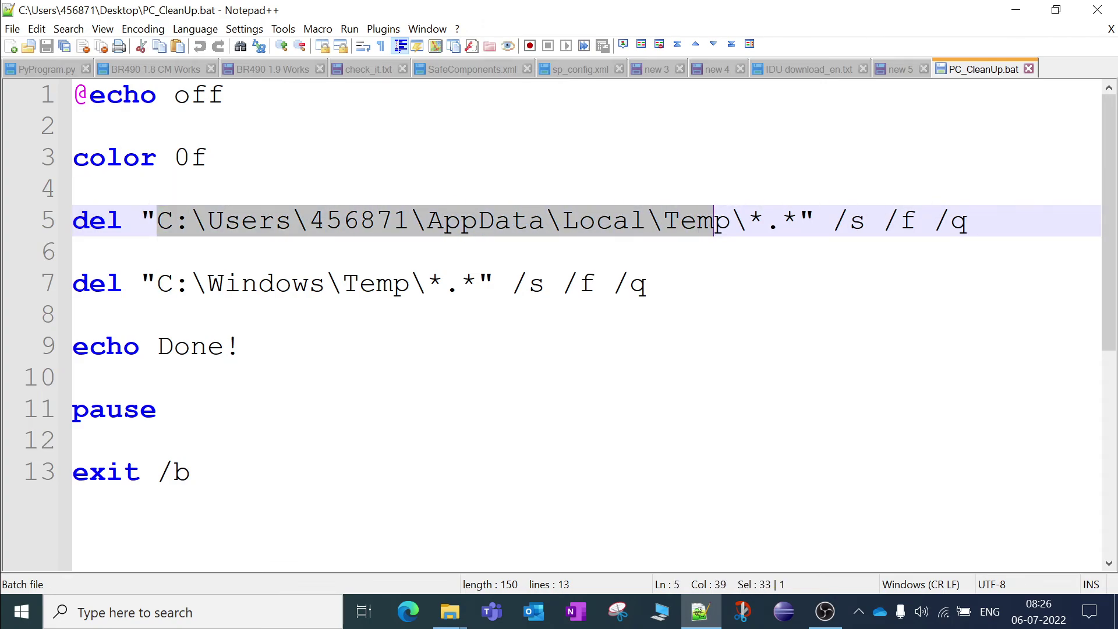
pyautogui.hotkey('shift', 'Right')
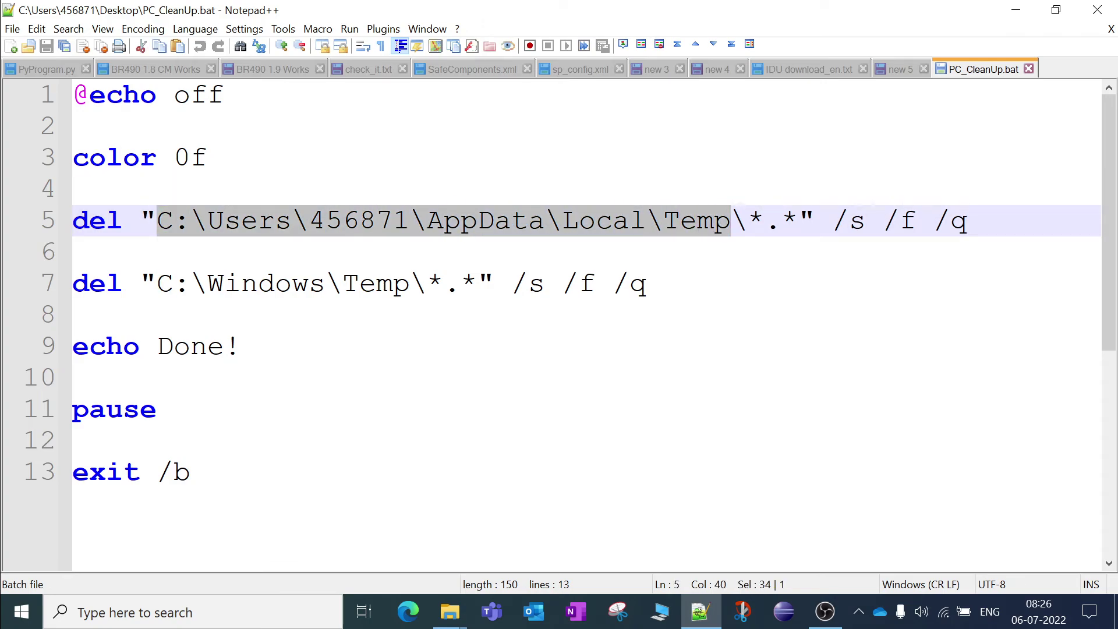
# - Highlight only the user ID folder name within the first del command's path
pyautogui.click(384, 223)
pyautogui.press('Right')
pyautogui.press('Right')
pyautogui.hotkey('shift', 'Left')
pyautogui.hotkey('shift', 'Left')
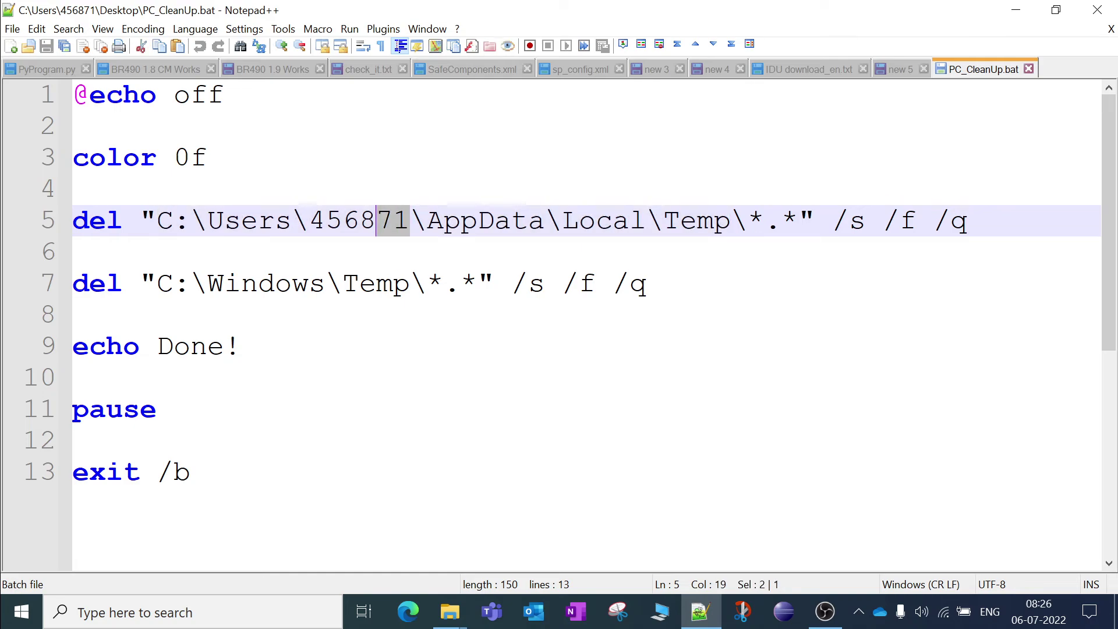
pyautogui.hotkey('shift', 'Left')
pyautogui.hotkey('shift', 'Left')
pyautogui.hotkey('shift', 'Left')
pyautogui.hotkey('shift', 'Left')
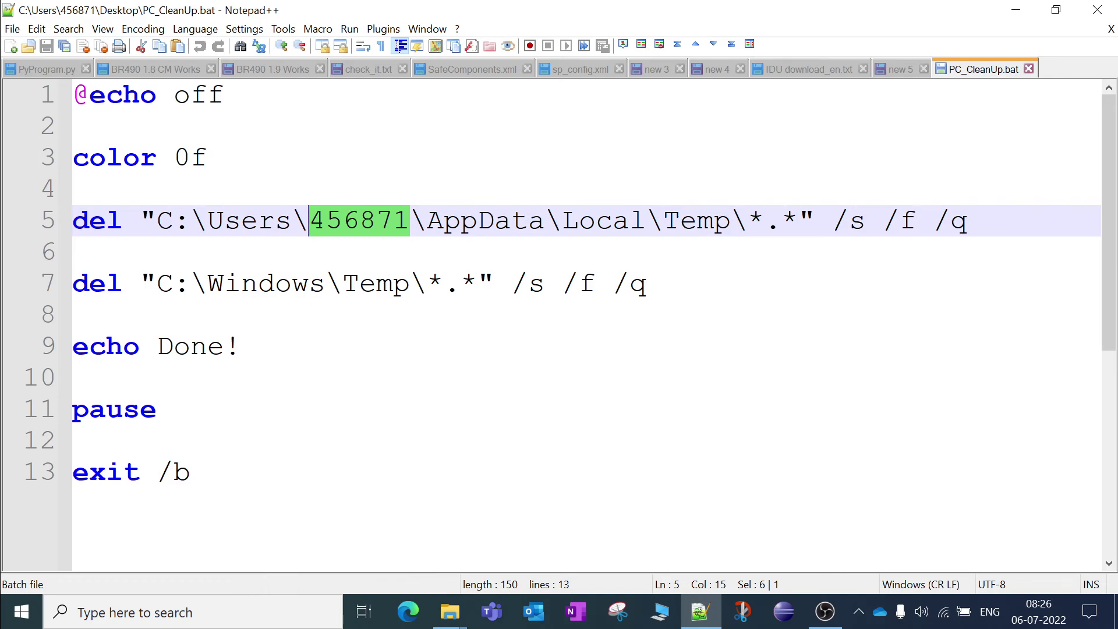
# - Highlight the C:\Windows\Temp\ path in the second del command and the start of the user path in the first to compare them
pyautogui.moveTo(156, 284); pyautogui.dragTo(427, 284)
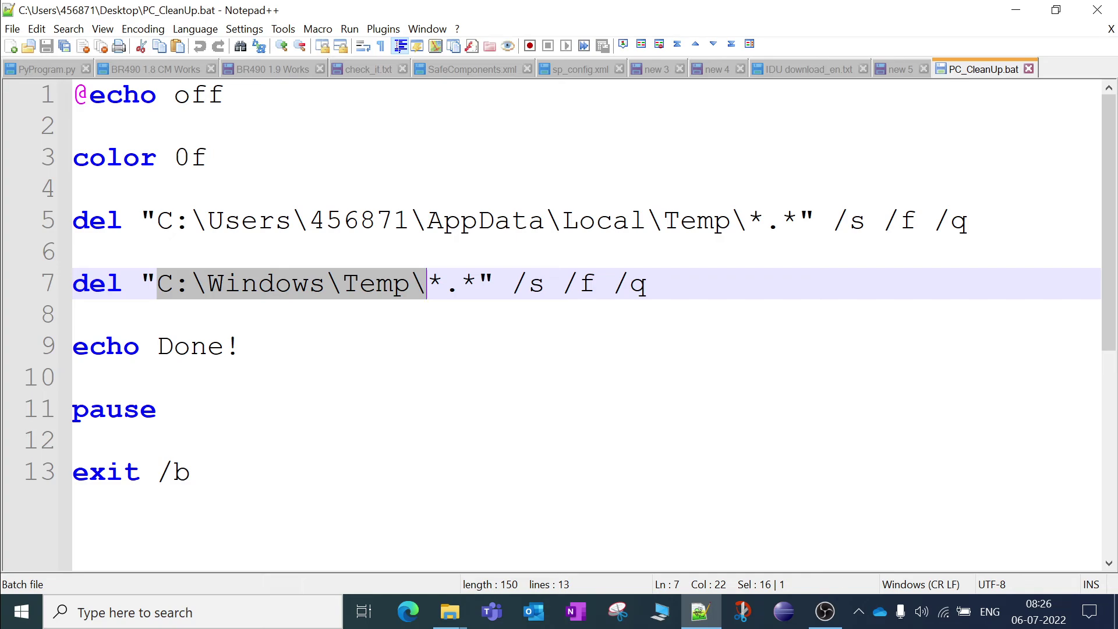
pyautogui.click(376, 221)
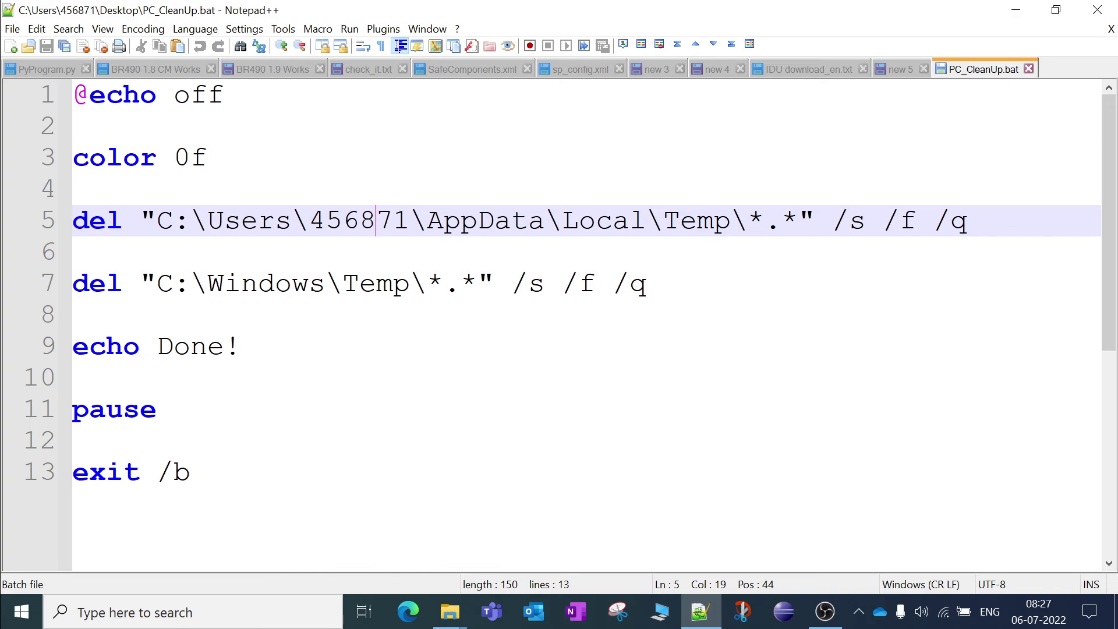
pyautogui.moveTo(156, 220); pyautogui.dragTo(375, 220)
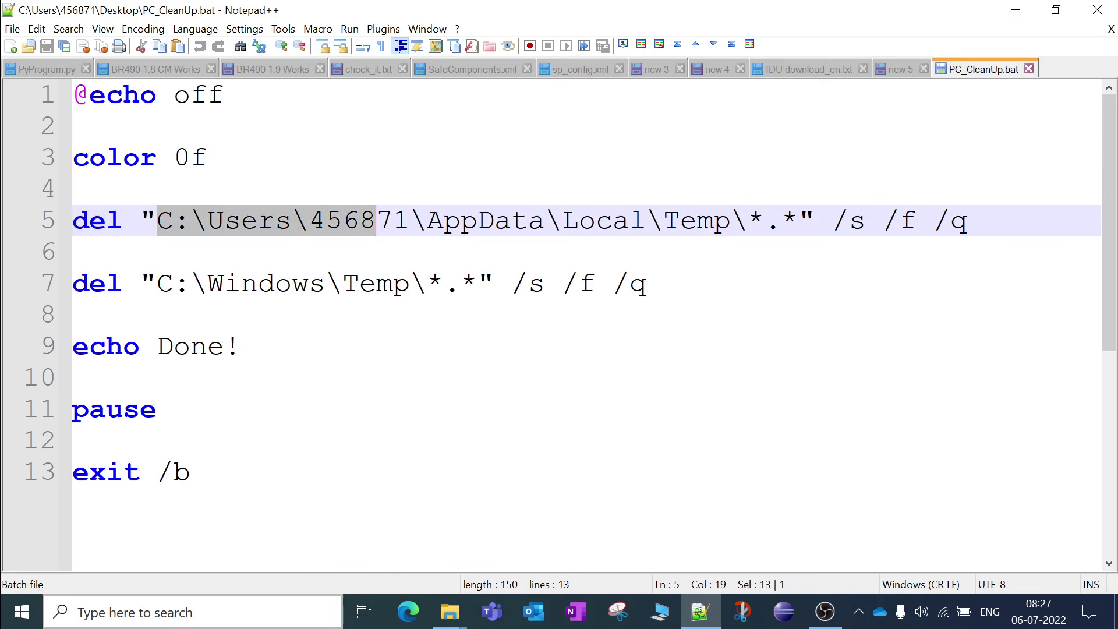
# - Open the %temp% folder from Windows search, show its full path to check against the script, and close the folder window
pyautogui.click(155, 610)
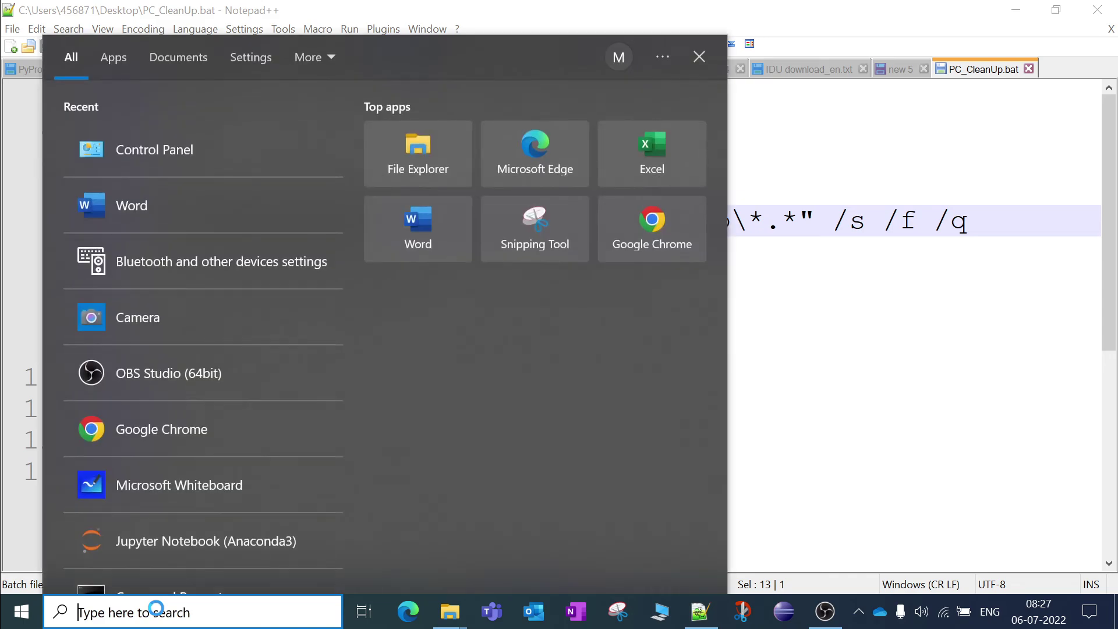
pyautogui.write('%temp')
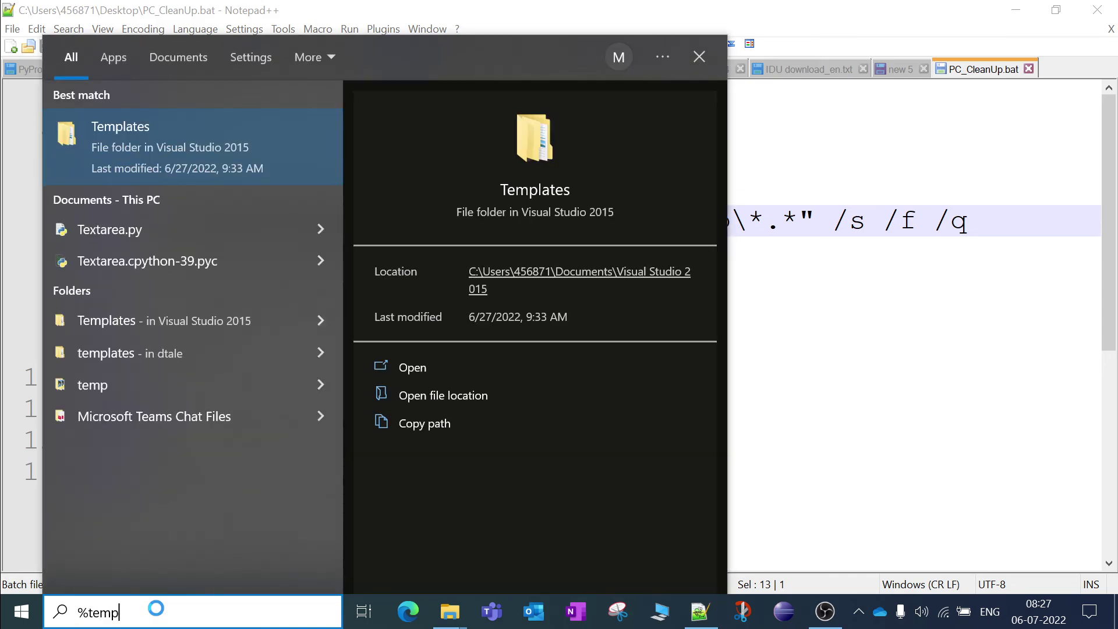
pyautogui.write('%')
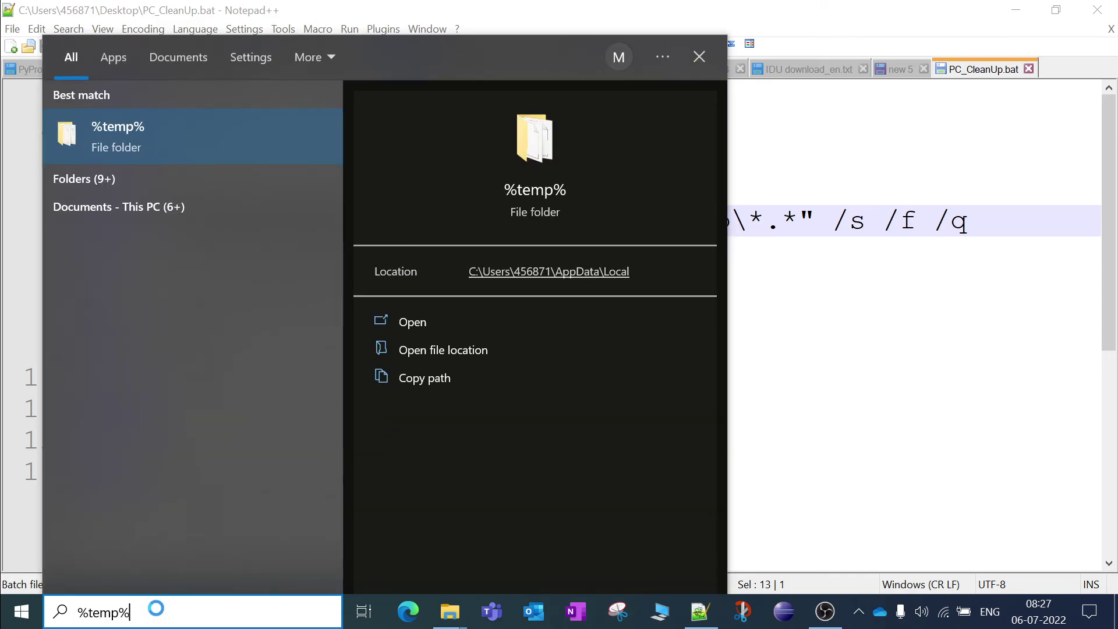
pyautogui.press('Return')
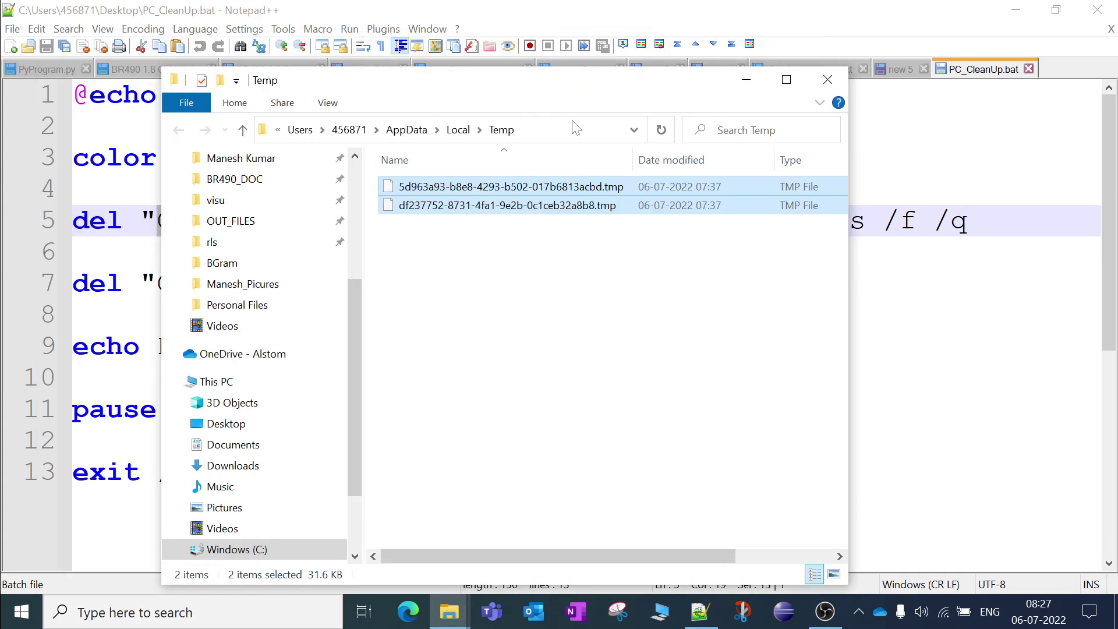
pyautogui.click(565, 138)
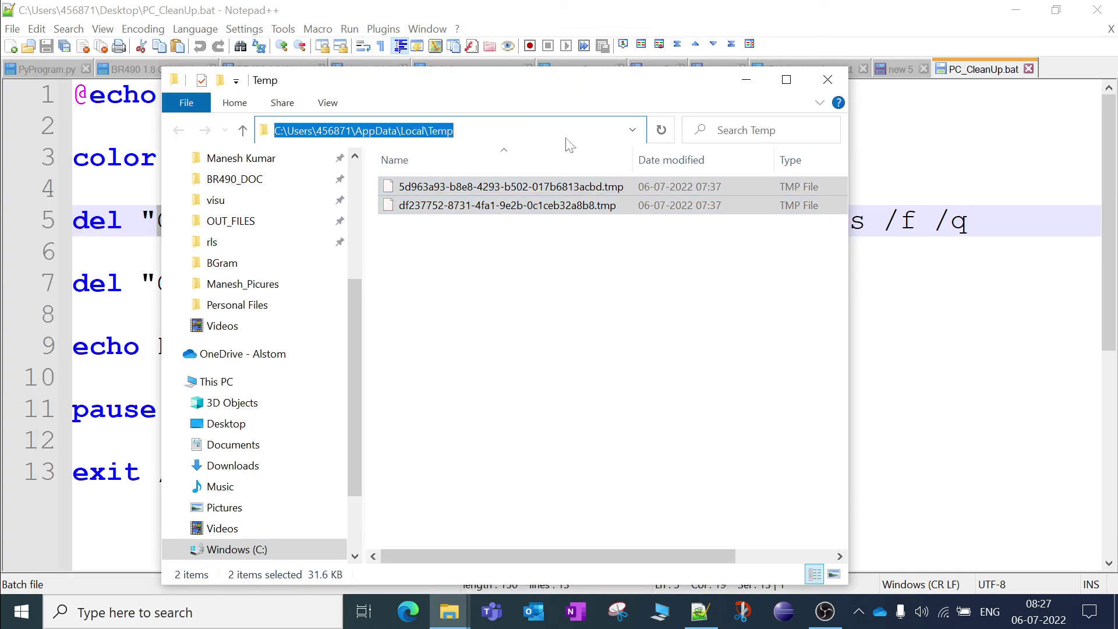
pyautogui.click(828, 79)
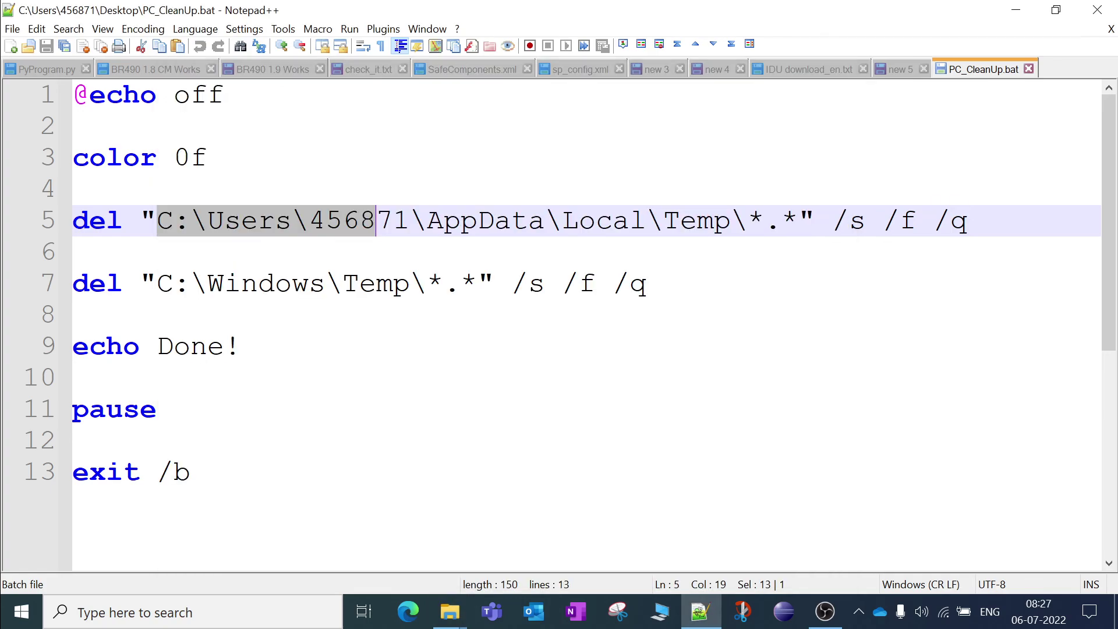
# - Switch to the already open C:\Windows\Temp folder window in File Explorer to check its location and contents
pyautogui.click(731, 221)
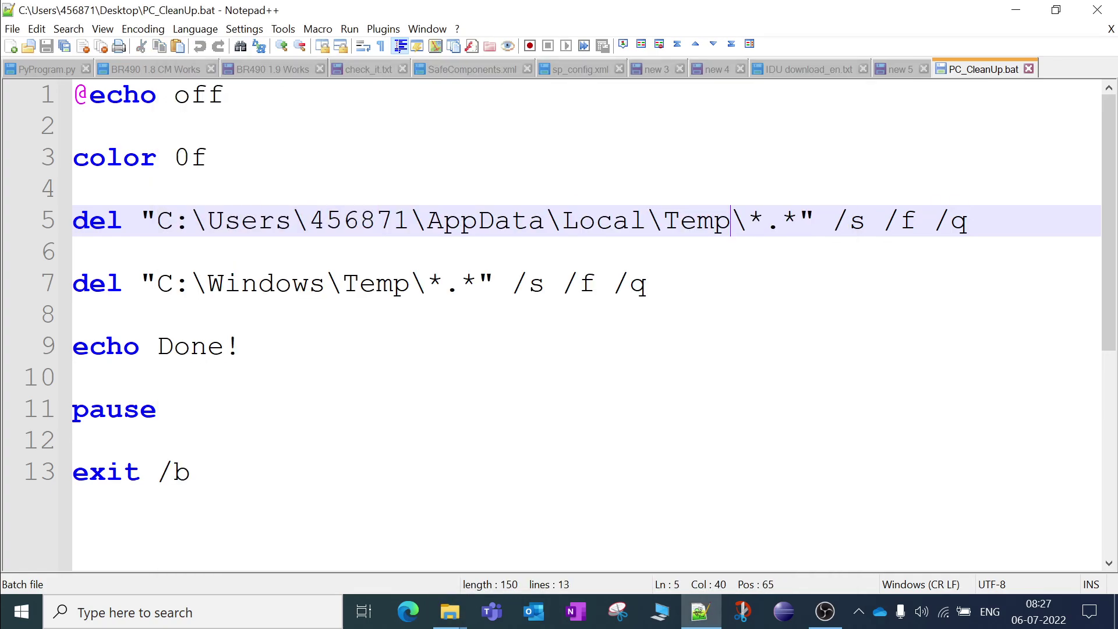
pyautogui.moveTo(449, 612)
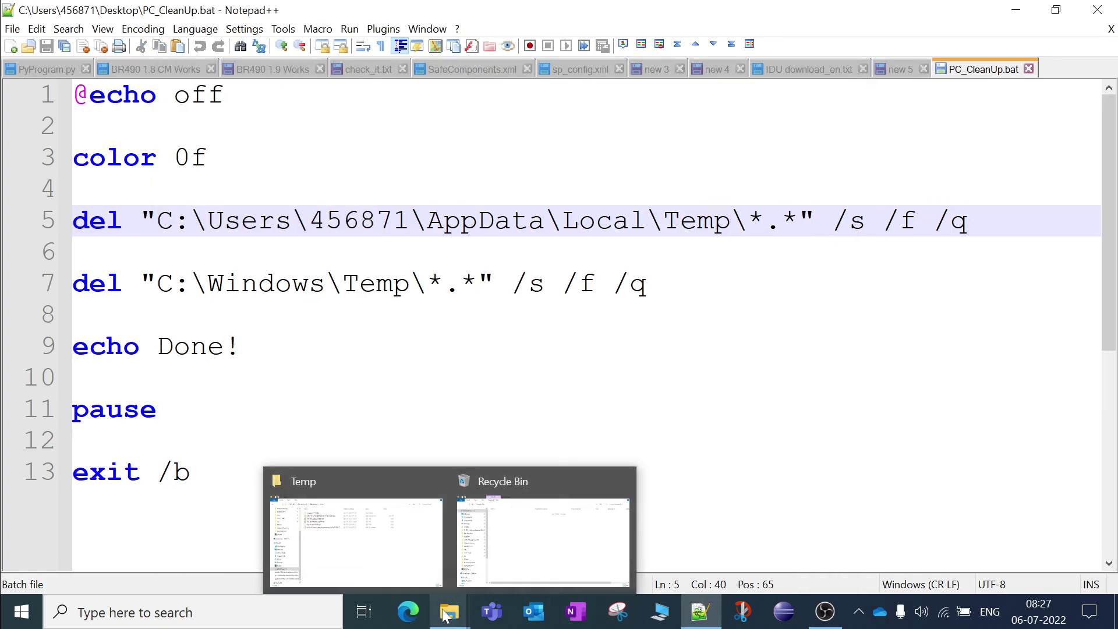
pyautogui.moveTo(341, 542)
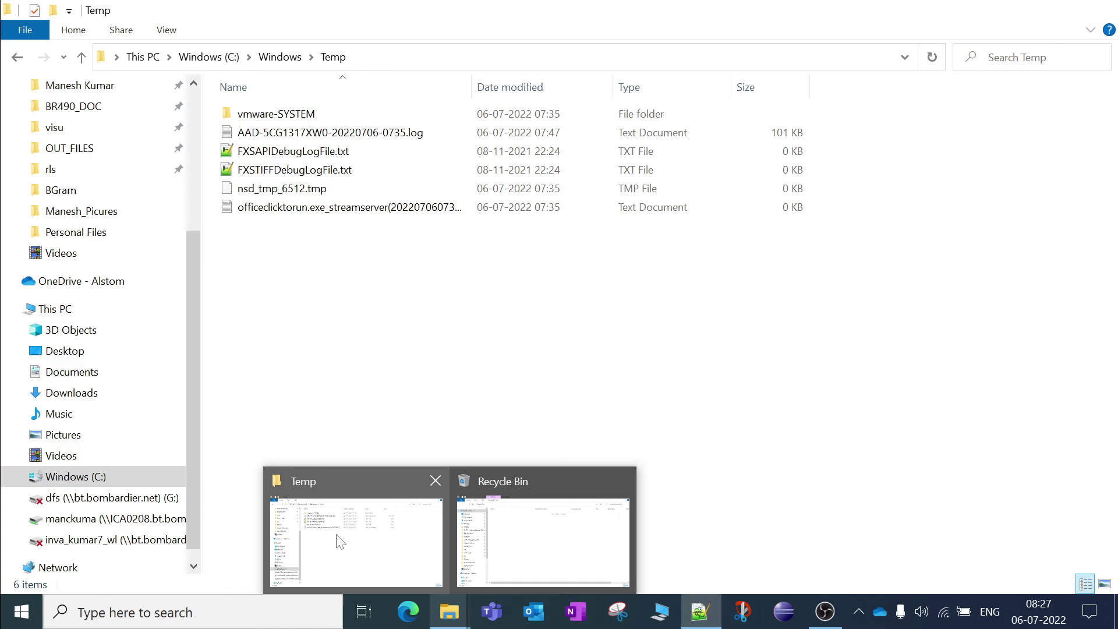
pyautogui.click(340, 542)
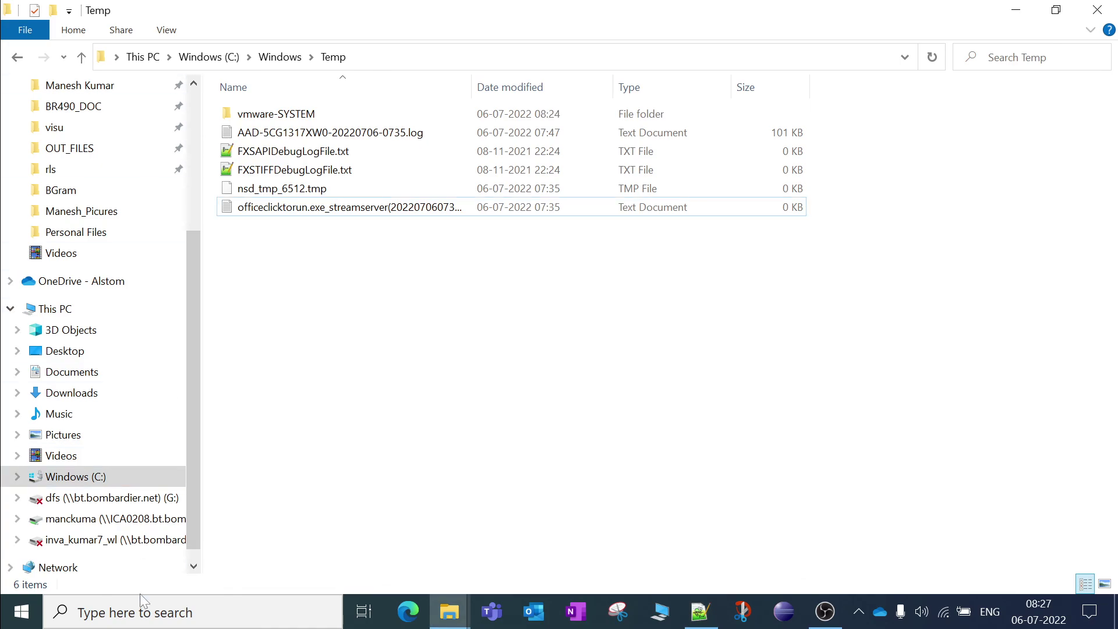
pyautogui.click(138, 611)
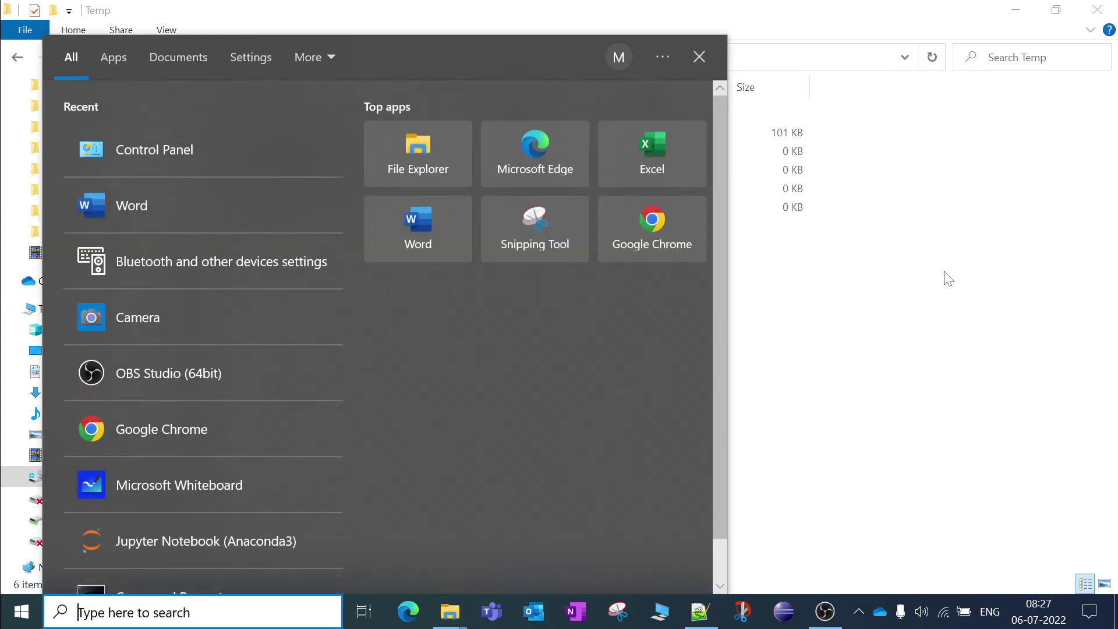
pyautogui.click(949, 279)
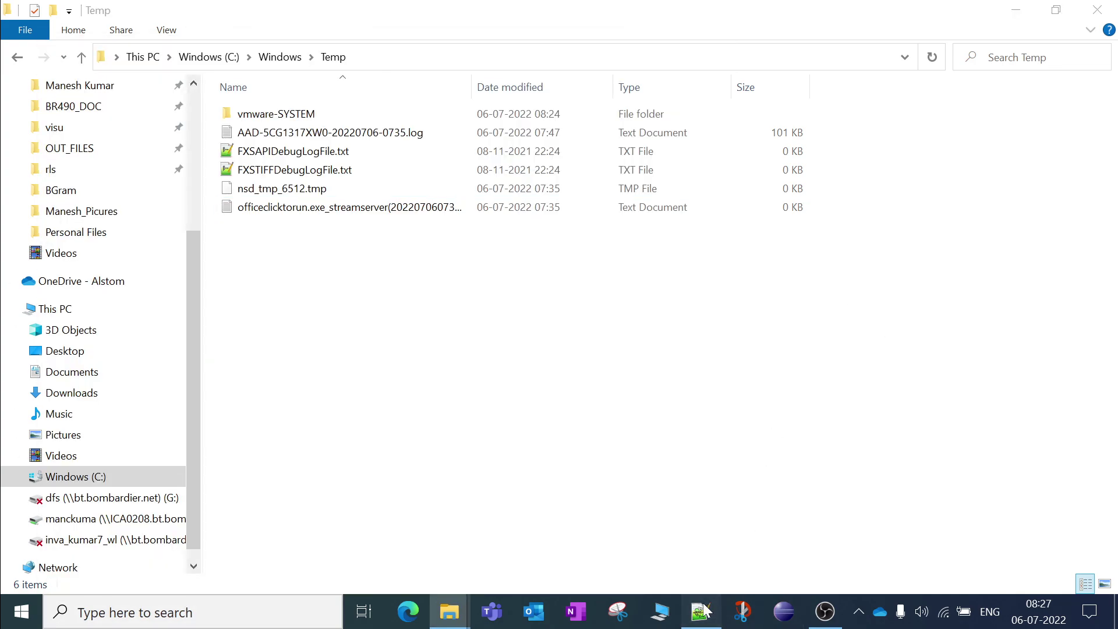
# - Return to PC_CleanUp.bat in Notepad++ and review the user ID and the Local\Temp part of the first del command's path
pyautogui.click(701, 611)
pyautogui.click(292, 220)
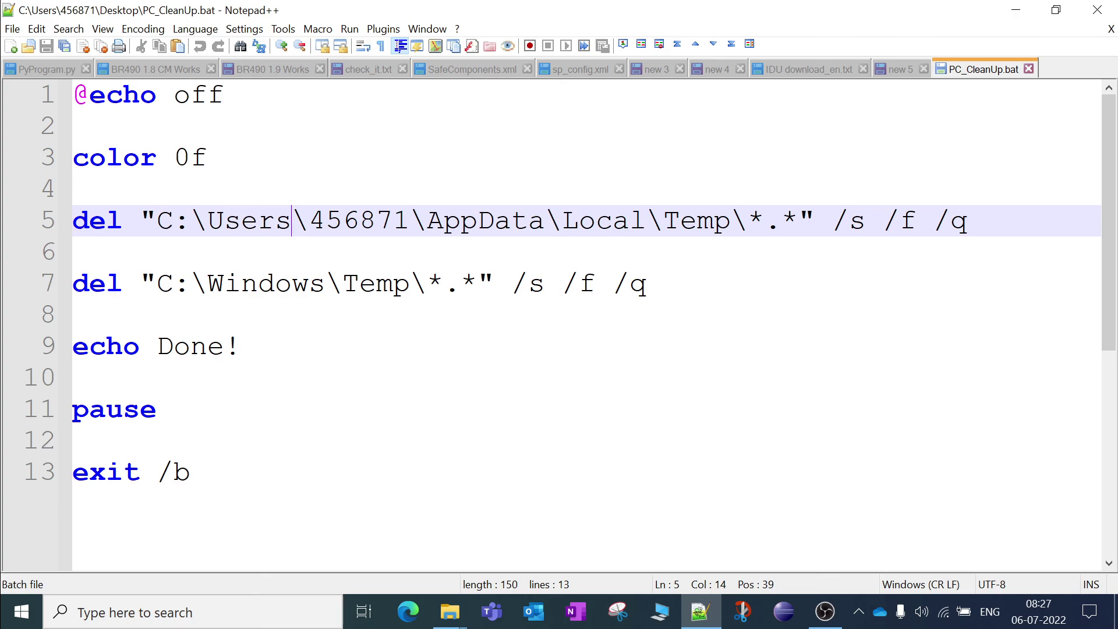
pyautogui.click(410, 221)
pyautogui.moveTo(410, 220); pyautogui.dragTo(308, 221)
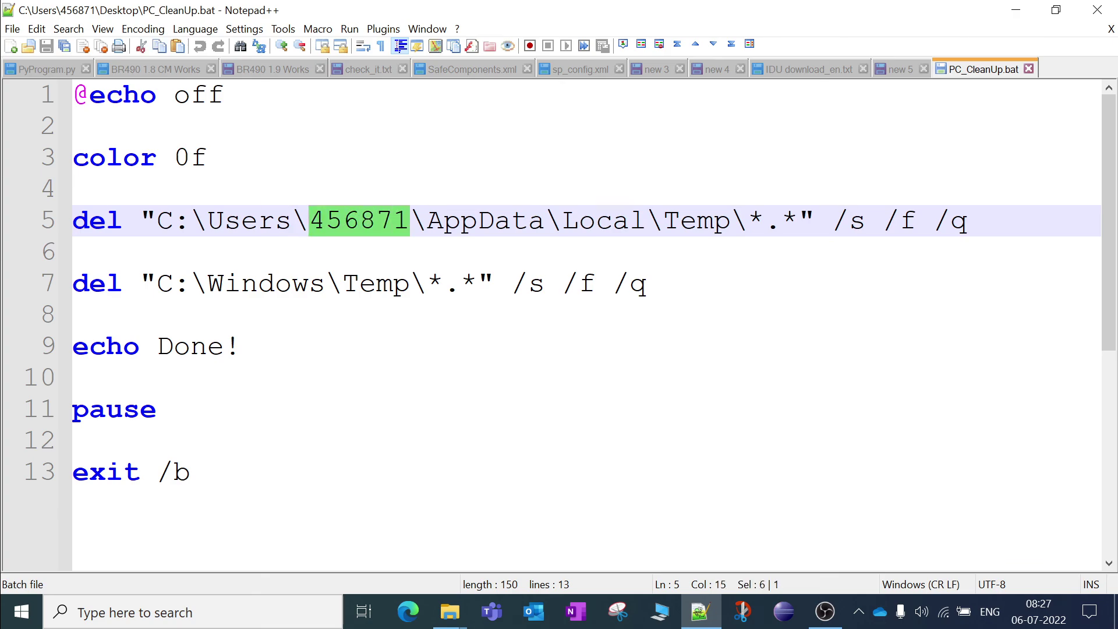
pyautogui.click(630, 221)
pyautogui.click(714, 220)
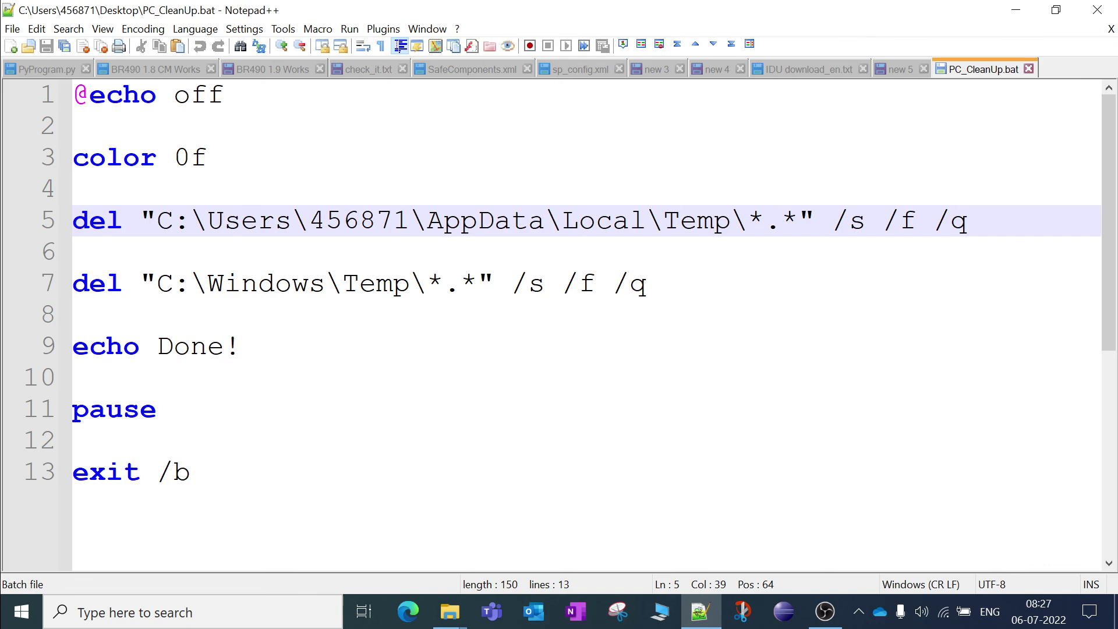
pyautogui.moveTo(192, 472); pyautogui.dragTo(73, 94)
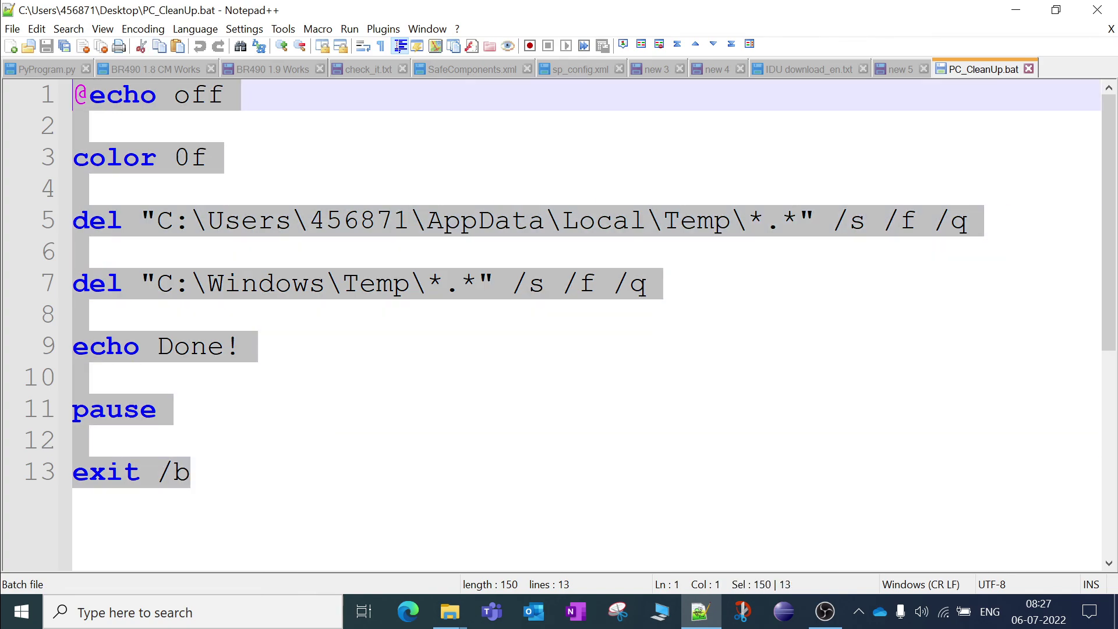
pyautogui.click(279, 475)
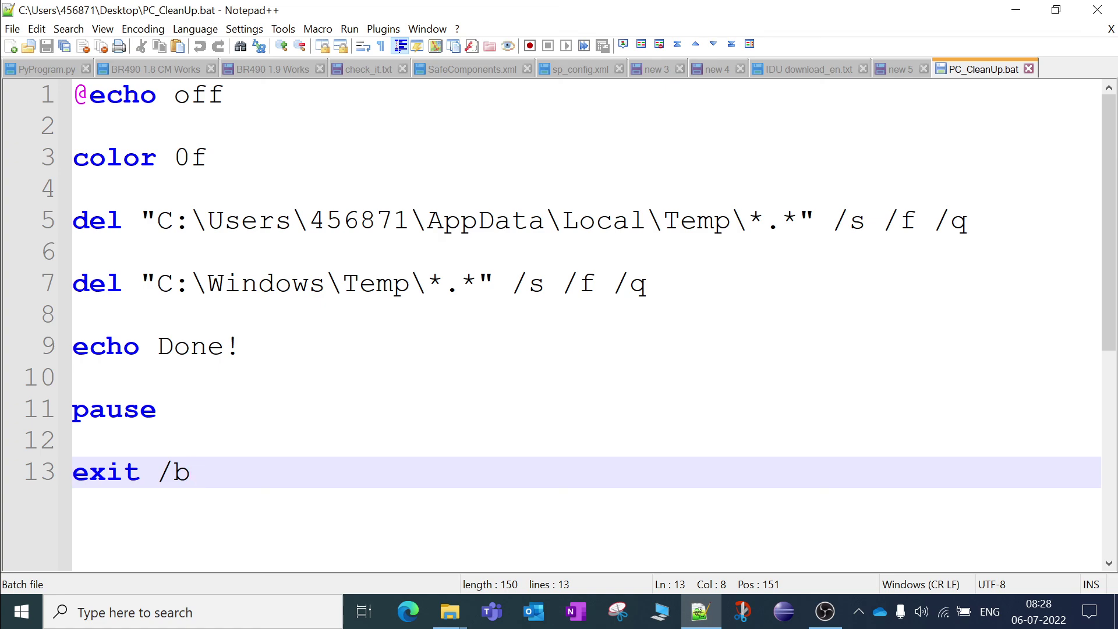
pyautogui.hotkey('shift', 'Up')
pyautogui.hotkey('shift', 'Up')
pyautogui.hotkey('shift', 'Up')
pyautogui.hotkey('shift', 'Up')
pyautogui.hotkey('shift', 'Up')
pyautogui.hotkey('shift', 'Up')
pyautogui.hotkey('shift', 'Up')
pyautogui.hotkey('shift', 'Up')
pyautogui.hotkey('shift', 'Up')
pyautogui.hotkey('shift', 'Up')
pyautogui.hotkey('shift', 'Up')
pyautogui.hotkey('shift', 'Up')
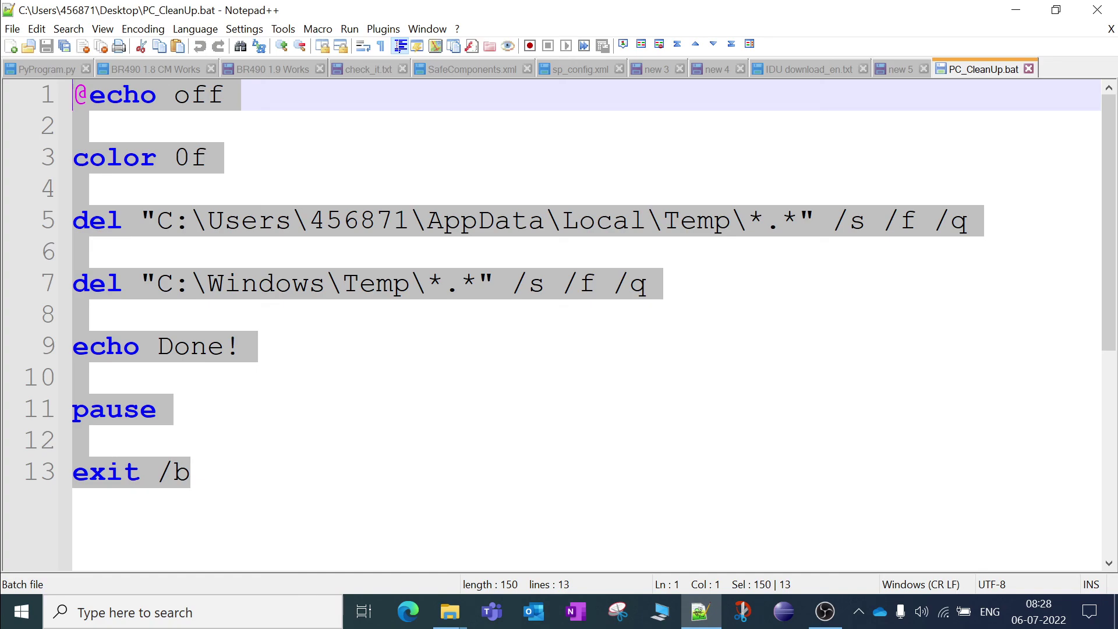
pyautogui.hotkey('ctrl', 'End')
pyautogui.hotkey('shift', 'Up')
pyautogui.hotkey('shift', 'Up')
pyautogui.hotkey('shift', 'Up')
pyautogui.hotkey('shift', 'Up')
pyautogui.hotkey('shift', 'Up')
pyautogui.hotkey('shift', 'Up')
pyautogui.hotkey('shift', 'Up')
pyautogui.hotkey('shift', 'Up')
pyautogui.hotkey('shift', 'Up')
pyautogui.hotkey('shift', 'Up')
pyautogui.hotkey('shift', 'Up')
pyautogui.hotkey('shift', 'Up')
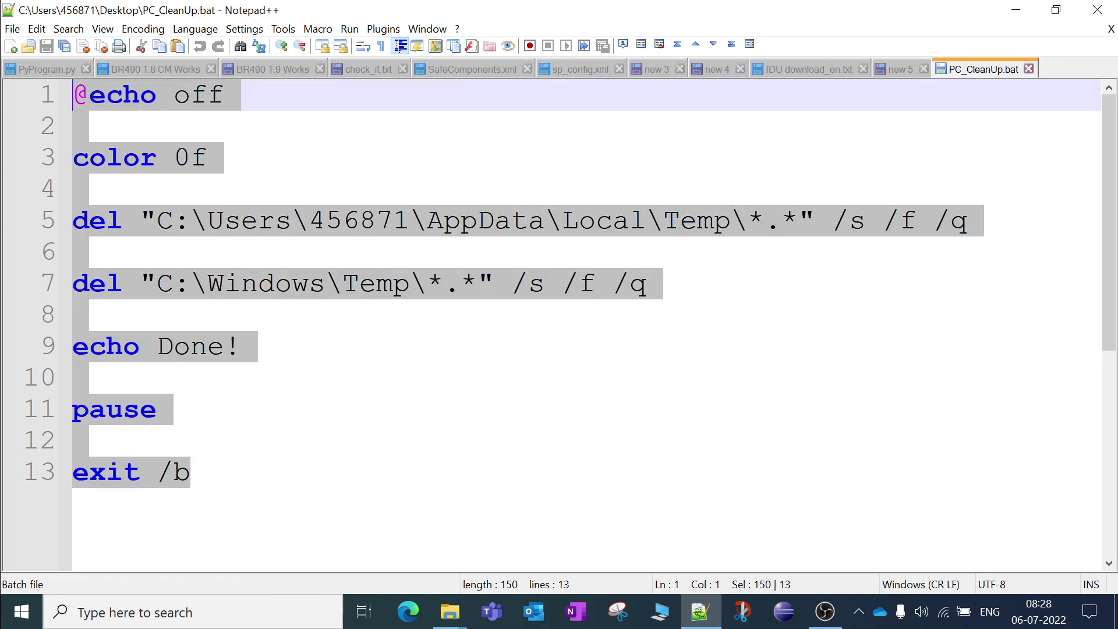